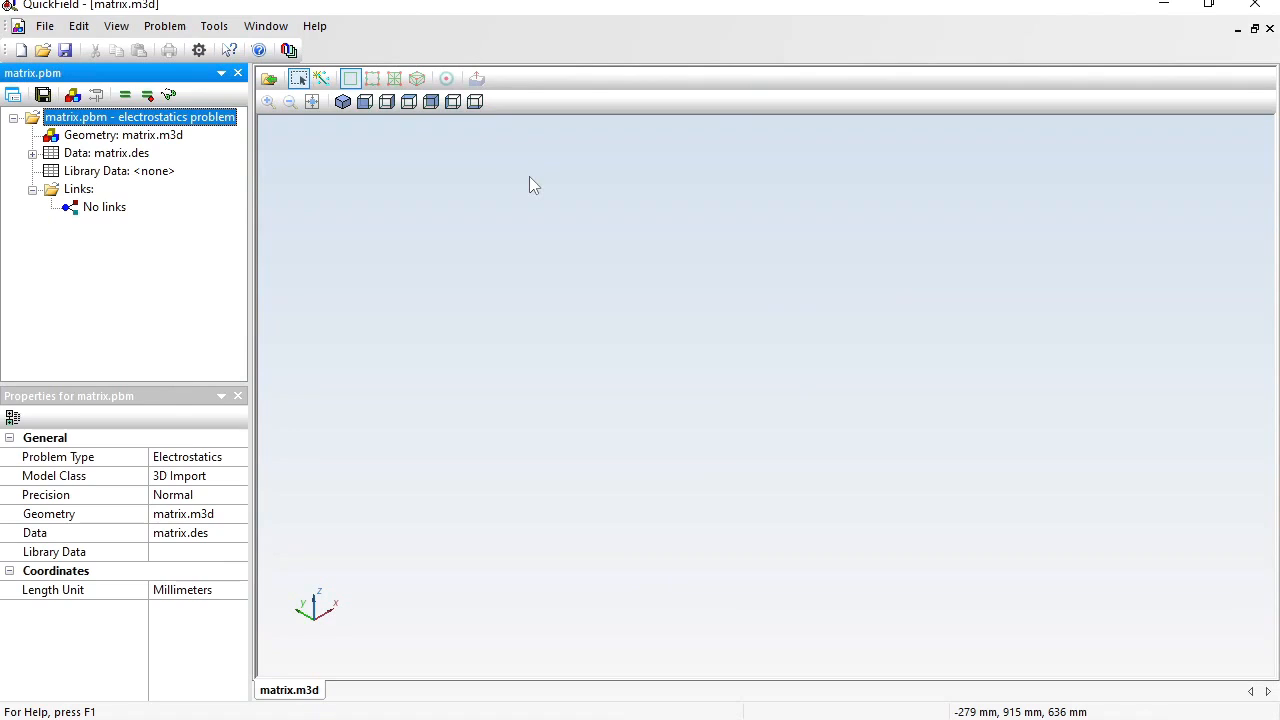
Import the 3D geometry from the STEP file small_matrix.step in the touch_sensor_matrix folder.
{"action": "left_click", "coordinate": [277, 82]}
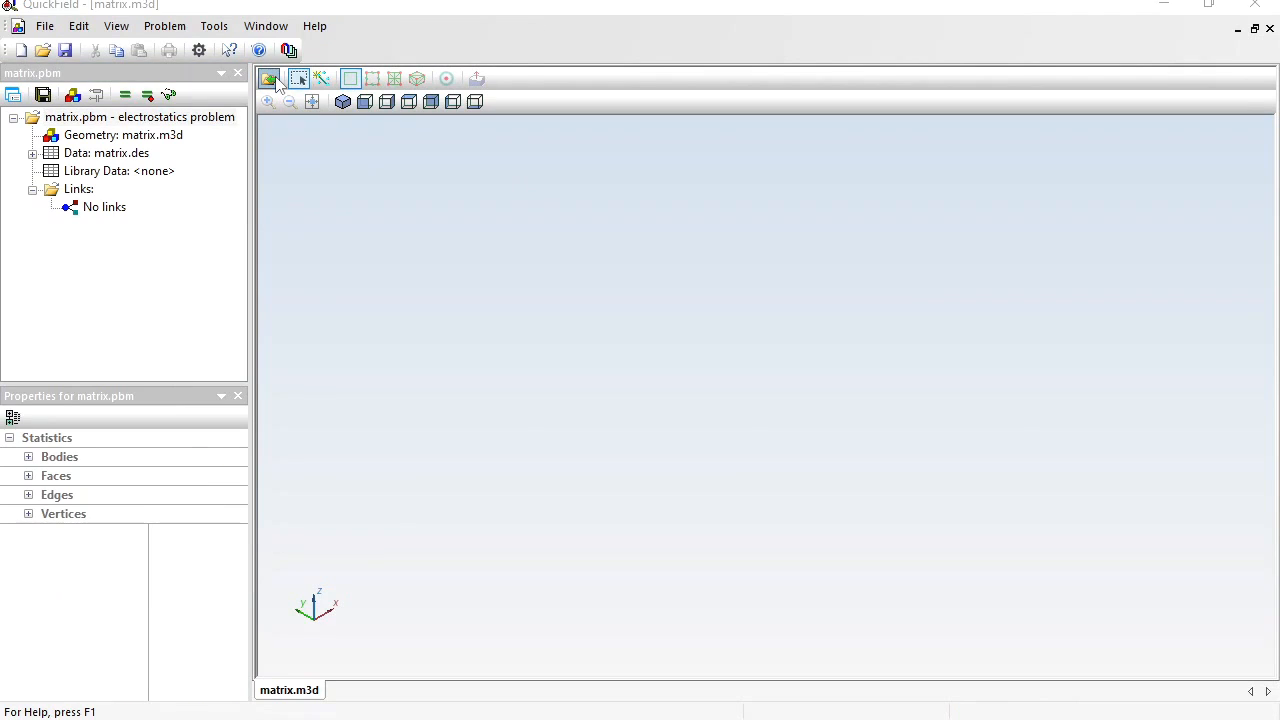
{"action": "left_click", "coordinate": [531, 276]}
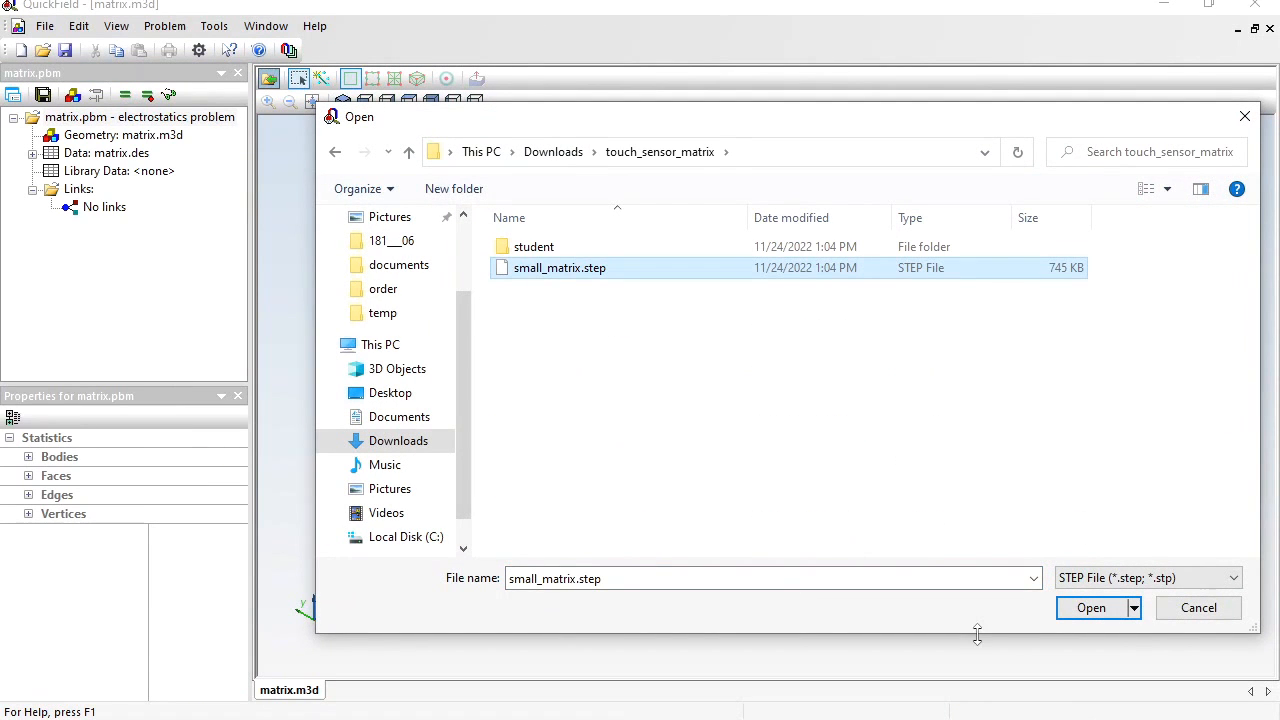
{"action": "left_click", "coordinate": [1087, 613]}
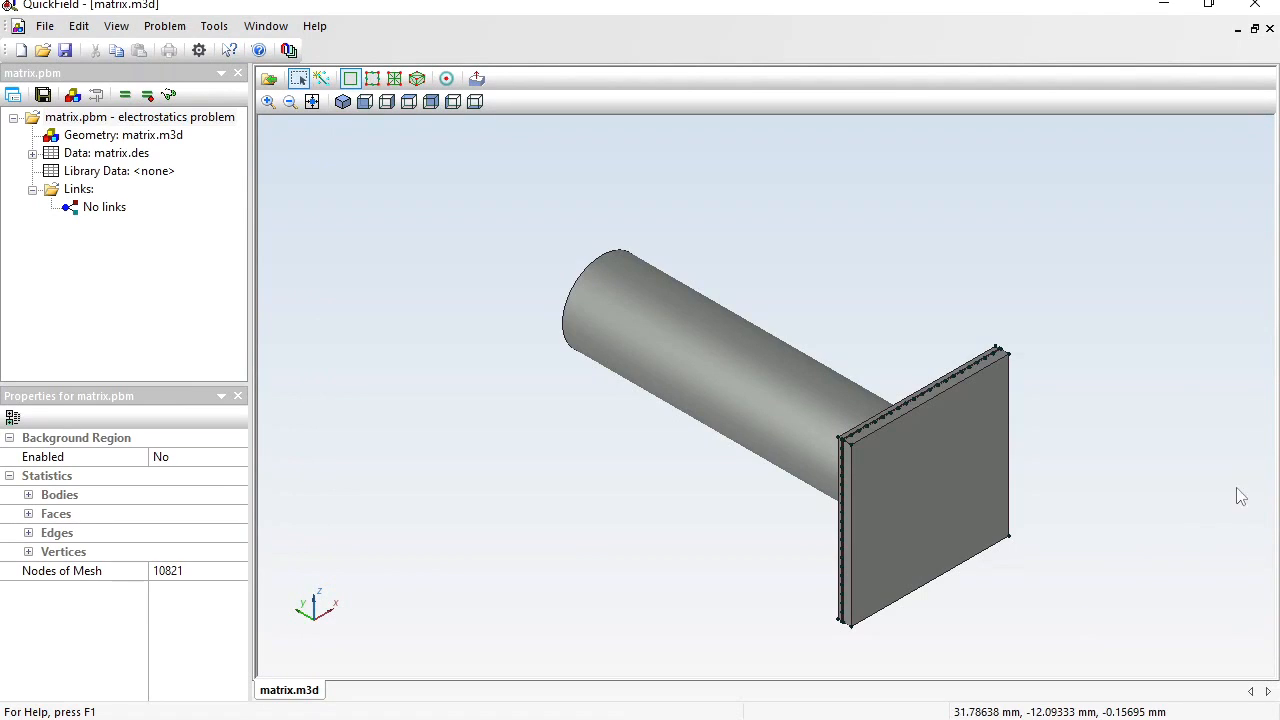
Select the whole cylinder as a body and assign it the body label "finger".
{"action": "left_click_drag", "start_coordinate": [1066, 308], "coordinate": [821, 430]}
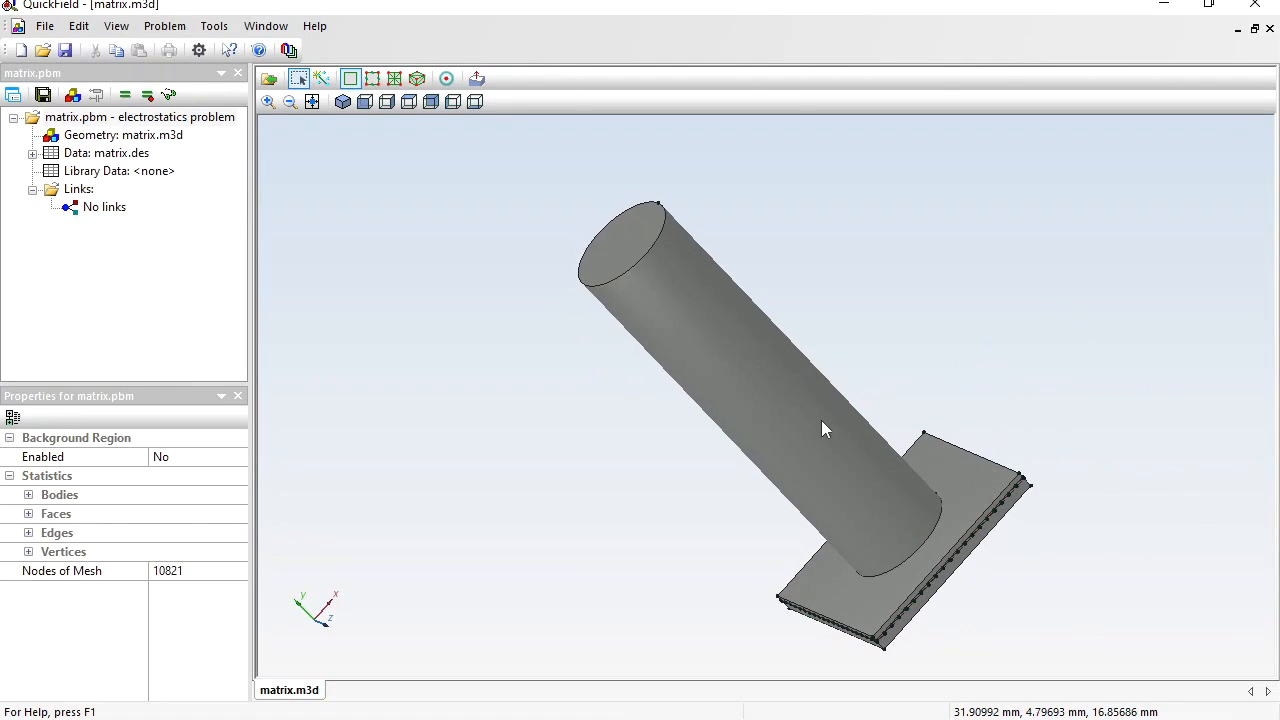
{"action": "left_click", "coordinate": [971, 482]}
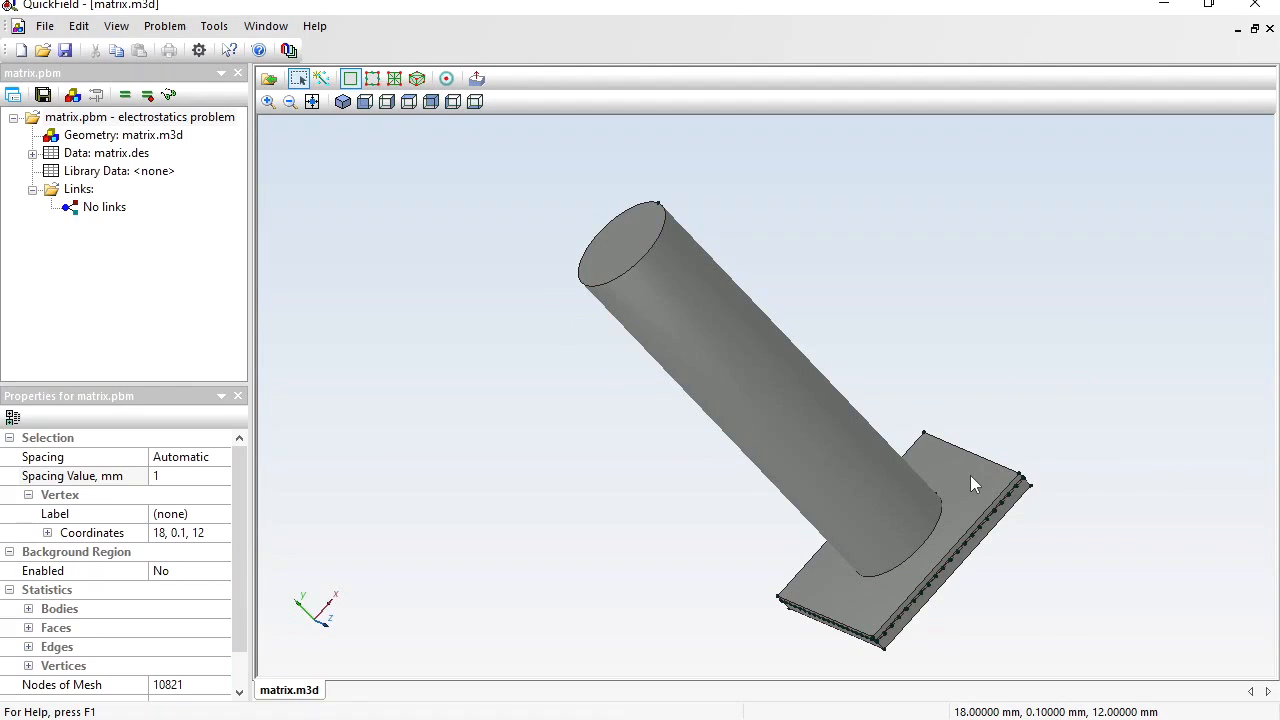
{"action": "left_click", "coordinate": [728, 339]}
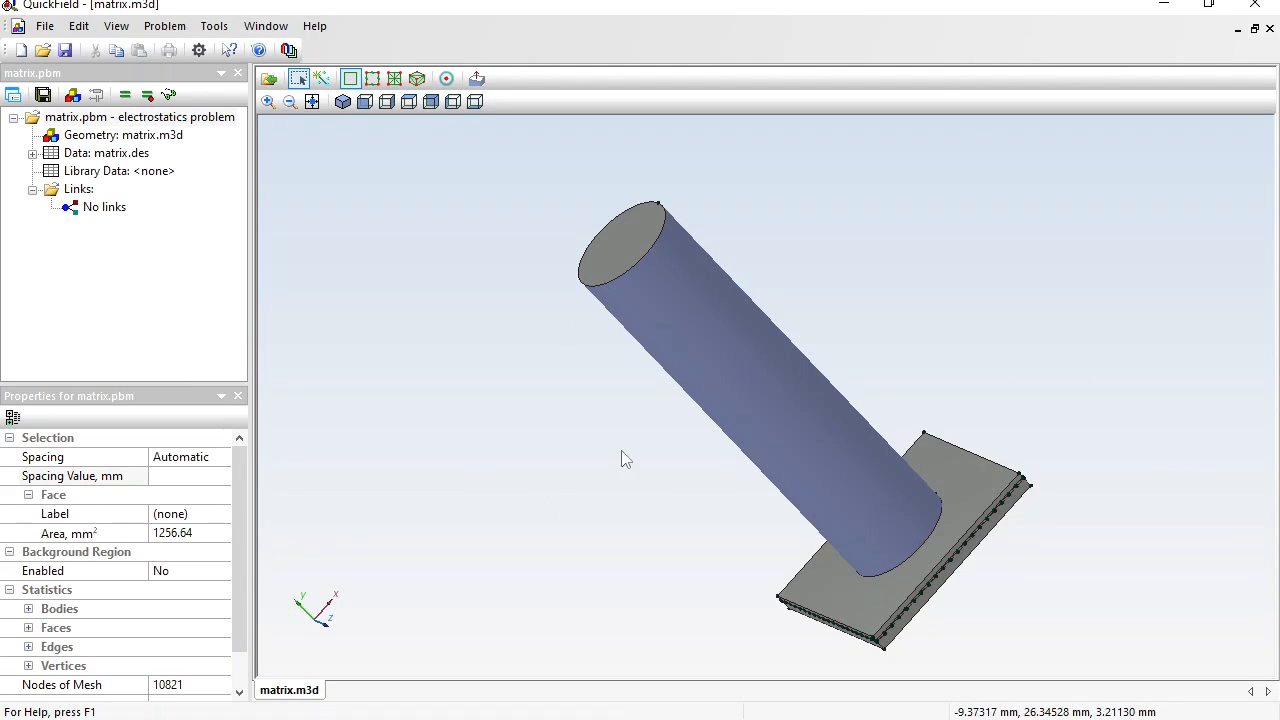
{"action": "left_click", "coordinate": [713, 374]}
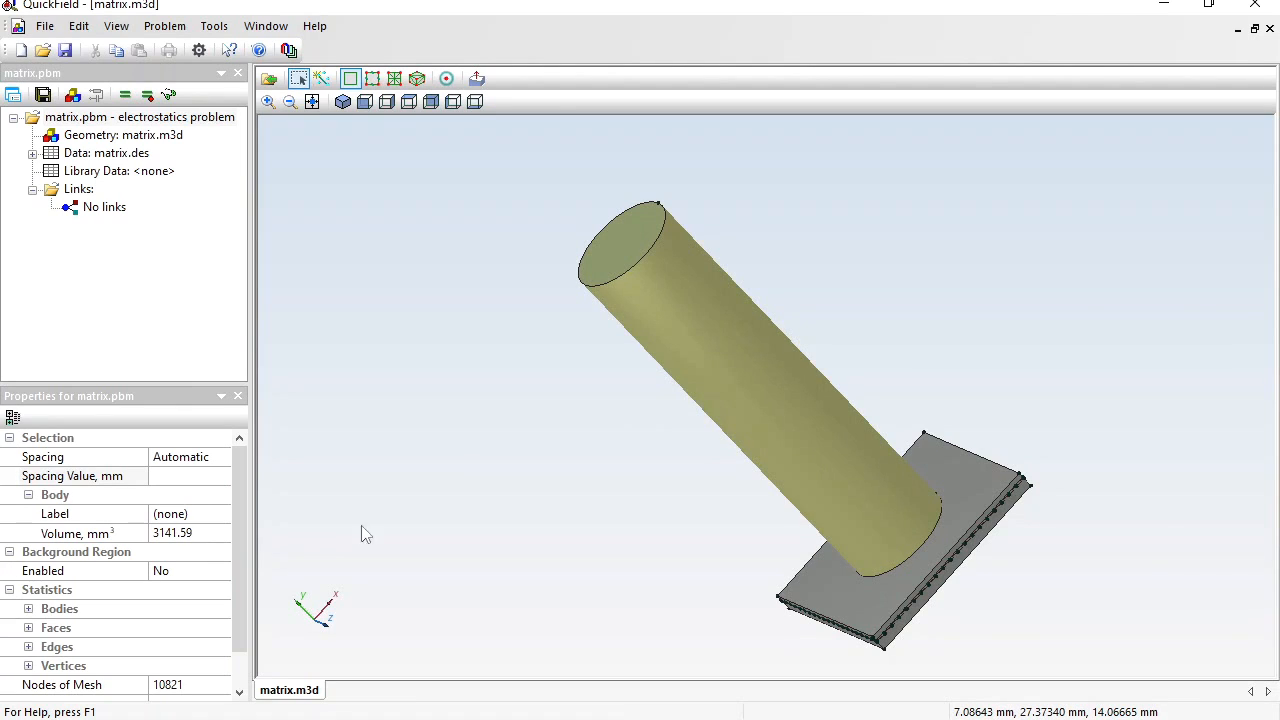
{"action": "left_click", "coordinate": [190, 515]}
{"action": "type", "text": "finger"}
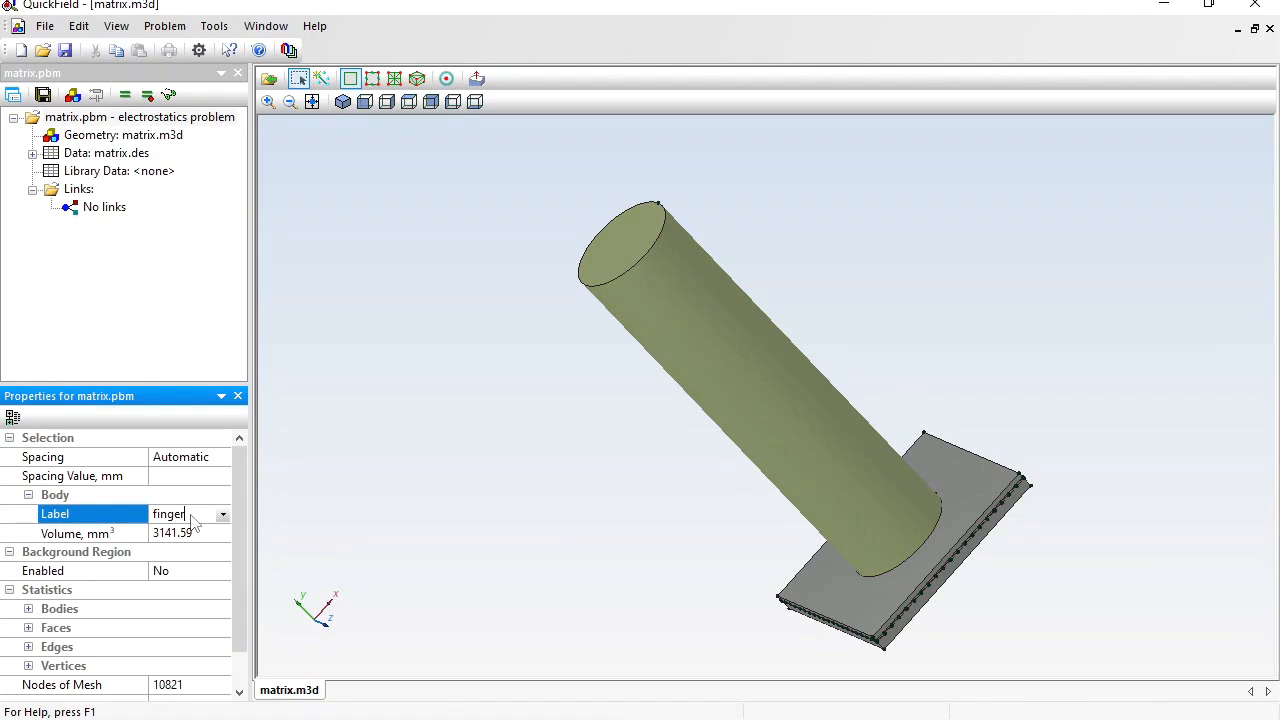
{"action": "key", "text": "Return"}
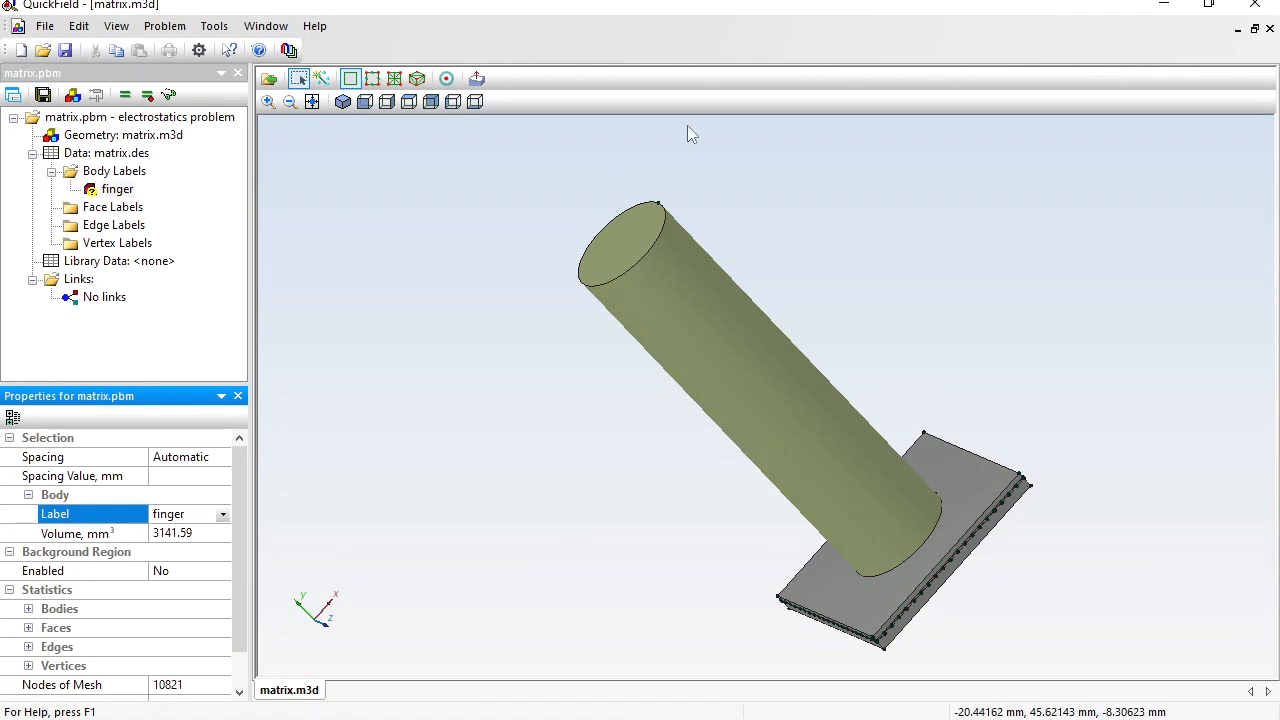
Hide the finger cylinder body and fit the remaining plate stack to the view.
{"action": "right_click", "coordinate": [704, 288]}
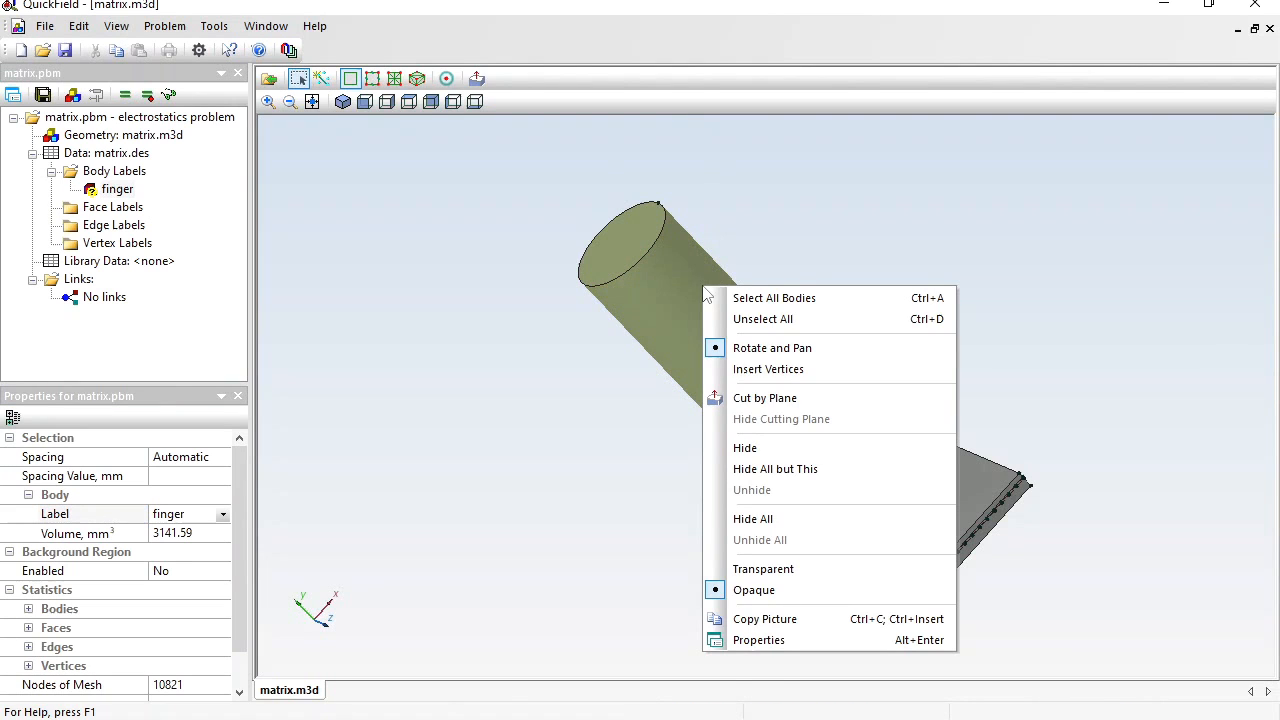
{"action": "left_click", "coordinate": [766, 448]}
{"action": "left_click_drag", "start_coordinate": [775, 447], "coordinate": [866, 423]}
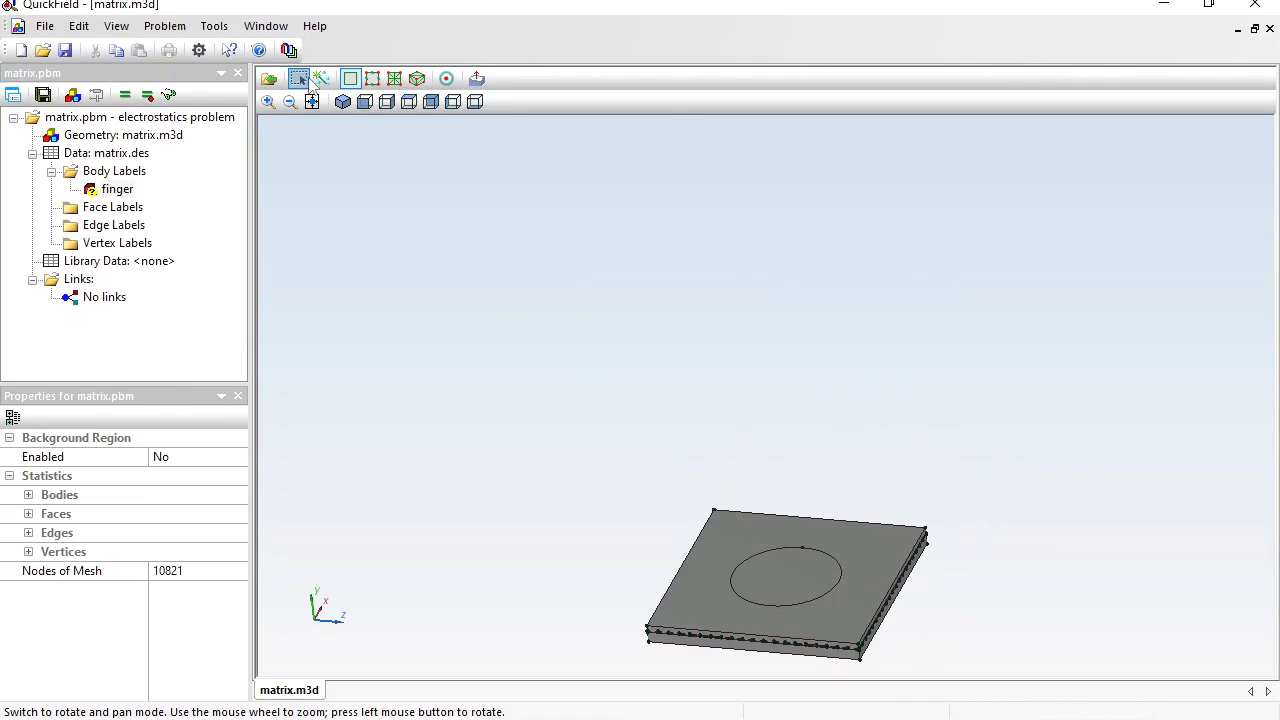
{"action": "left_click", "coordinate": [312, 101]}
Assign the body label "glass" to the upper plate that carries the circular imprint, and hide that body.
{"action": "left_click", "coordinate": [627, 413]}
{"action": "left_click", "coordinate": [628, 405]}
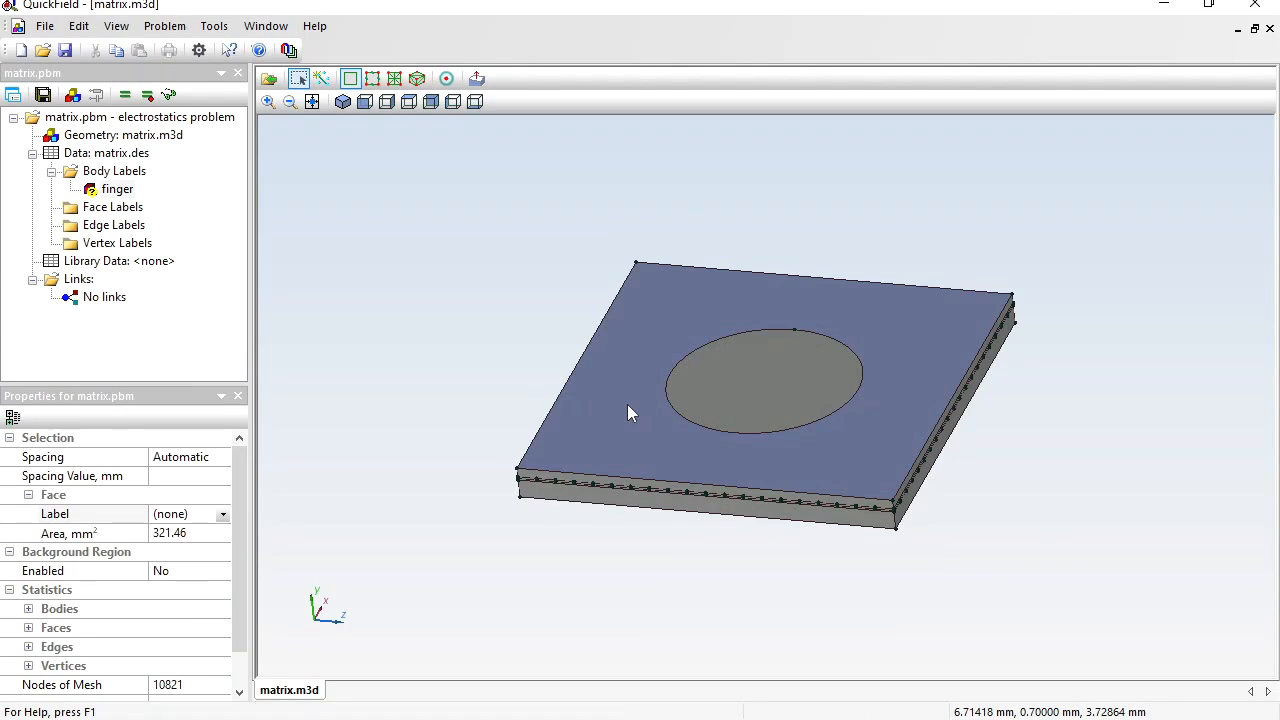
{"action": "left_click", "coordinate": [628, 405]}
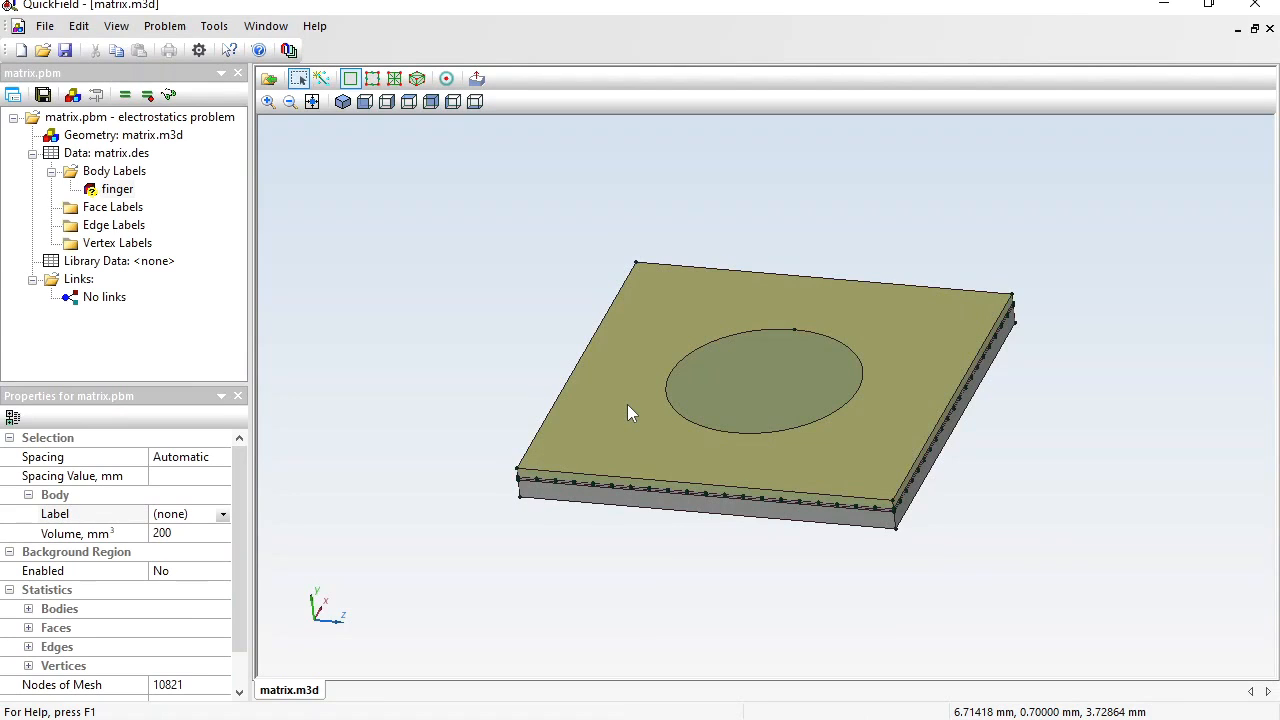
{"action": "left_click", "coordinate": [207, 514]}
{"action": "type", "text": "glass"}
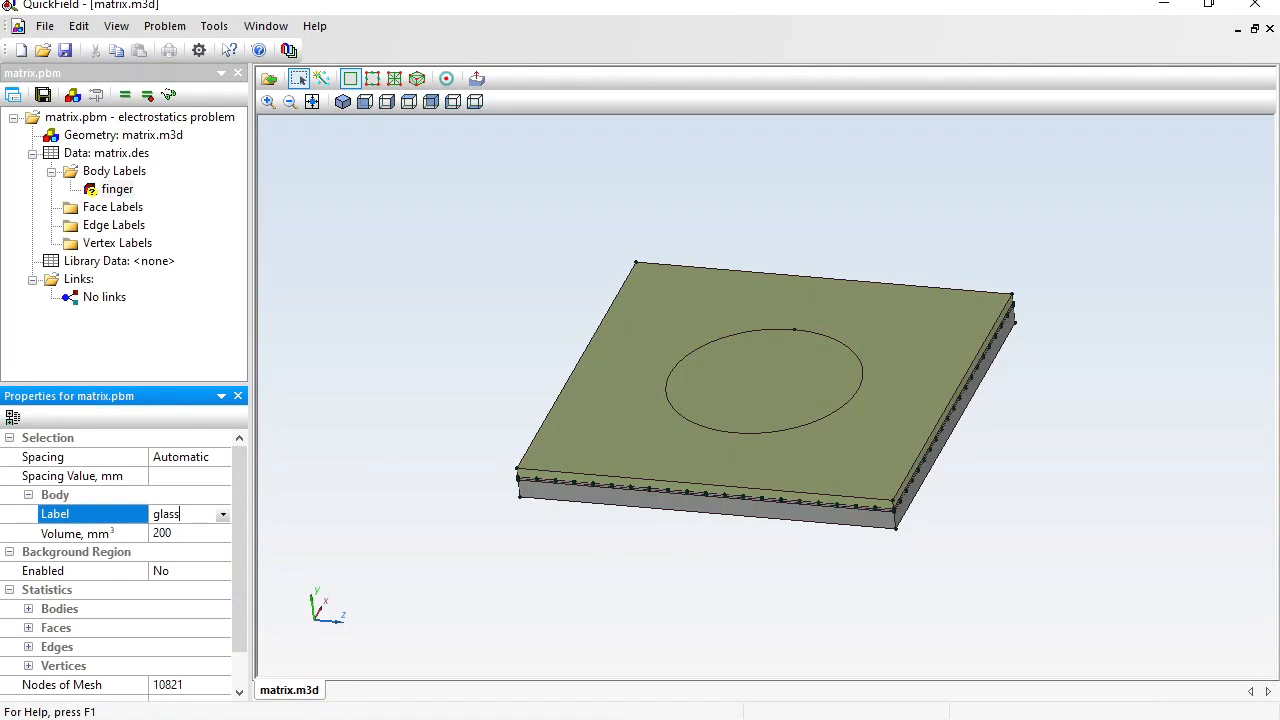
{"action": "key", "text": "Return"}
{"action": "right_click", "coordinate": [627, 404]}
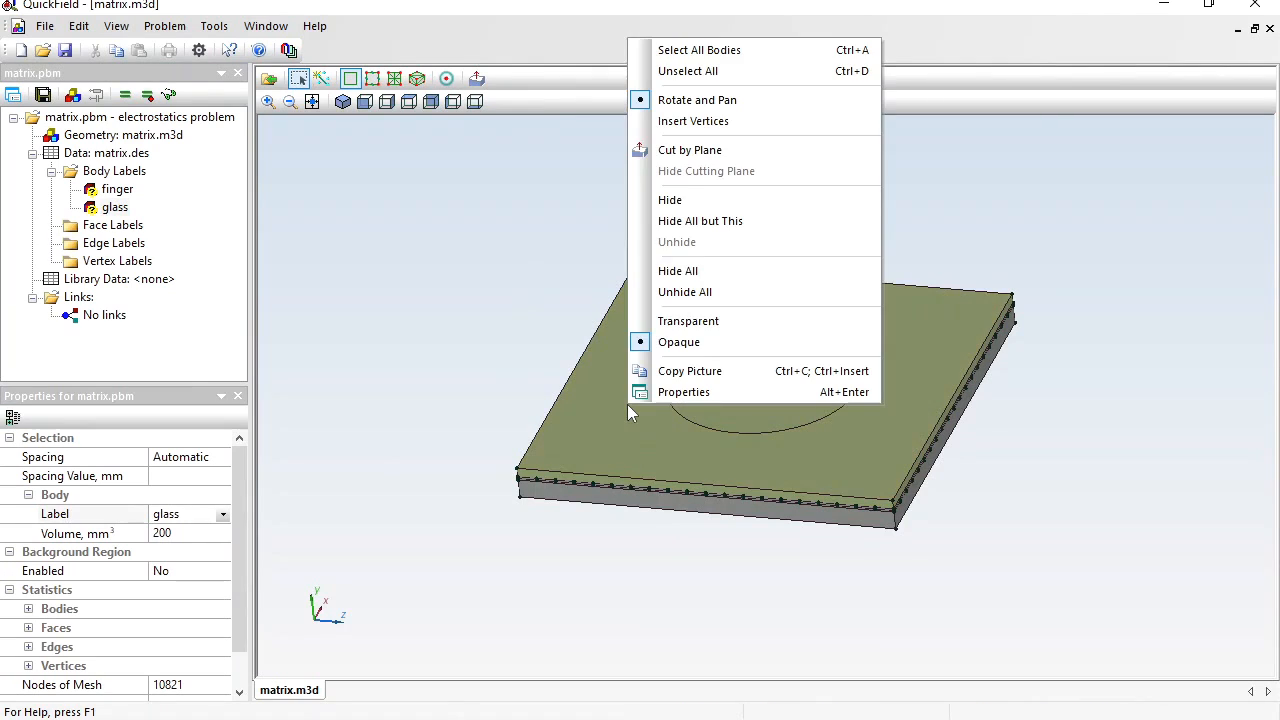
{"action": "left_click", "coordinate": [688, 204]}
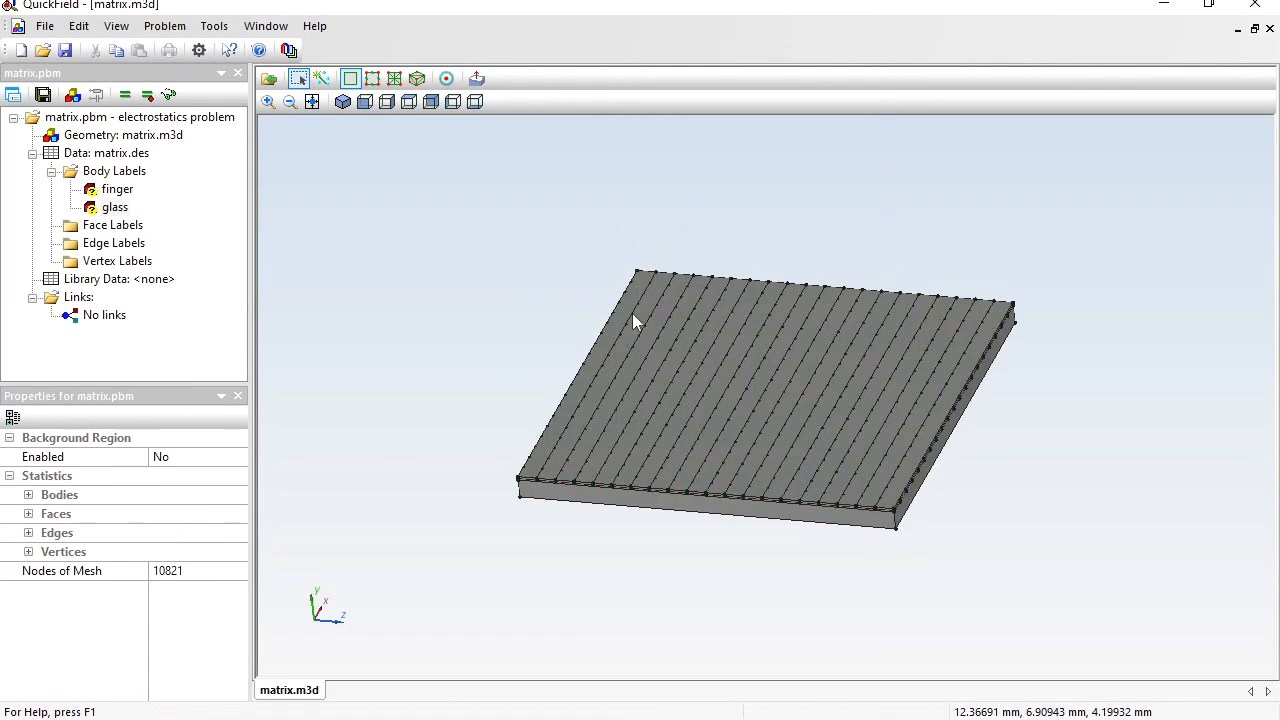
Assign the body label "dielectric" to the slab on the underside of the stack, and hide that body.
{"action": "left_click_drag", "start_coordinate": [677, 492], "coordinate": [666, 386]}
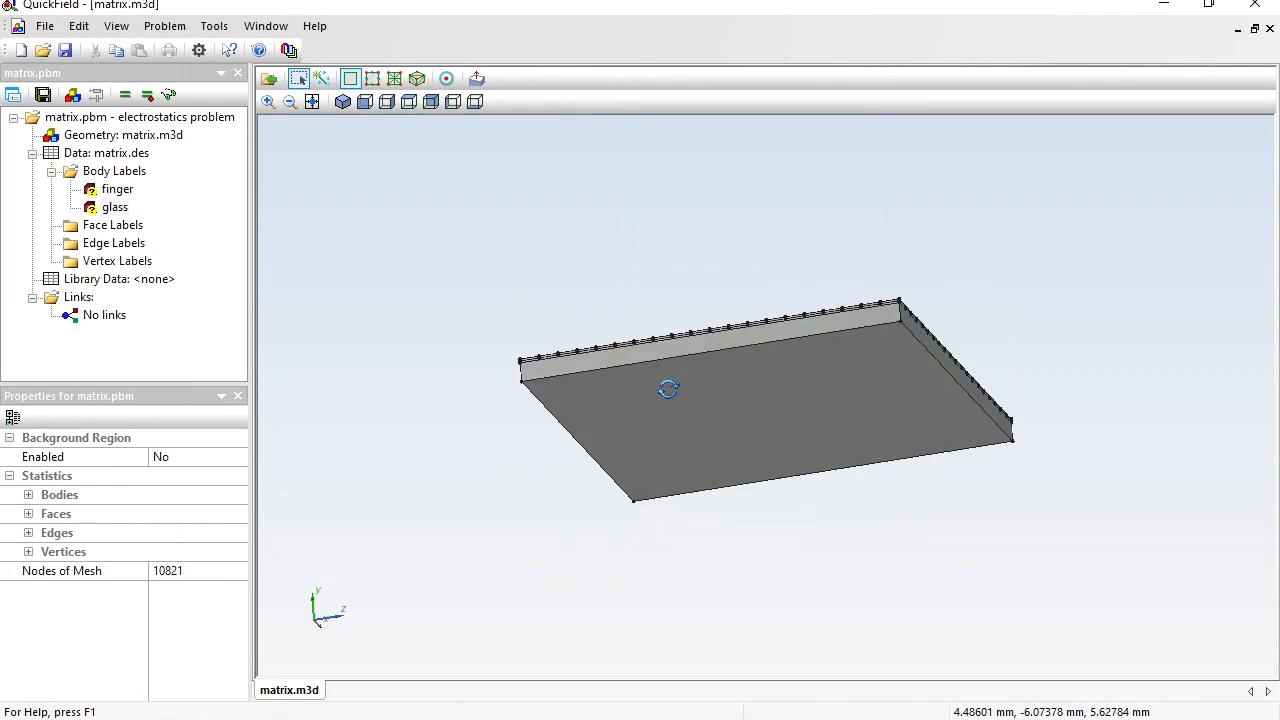
{"action": "left_click", "coordinate": [725, 396]}
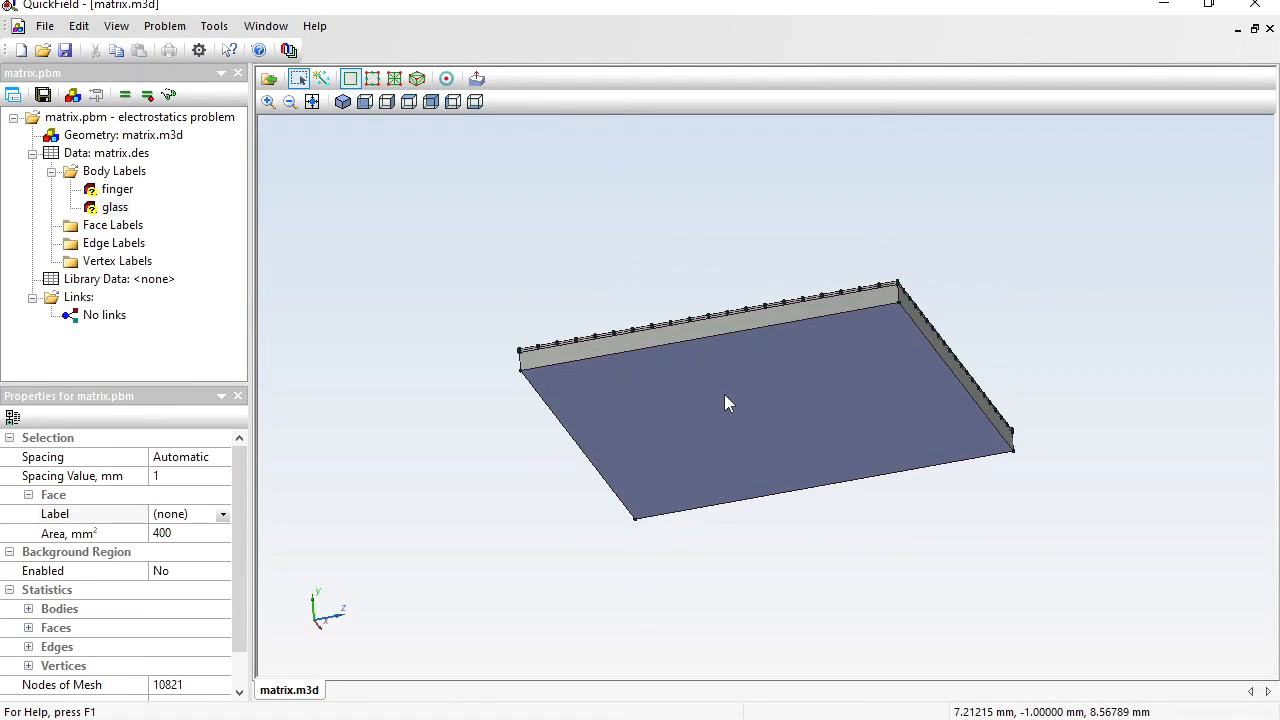
{"action": "left_click", "coordinate": [724, 394]}
{"action": "left_click", "coordinate": [197, 514]}
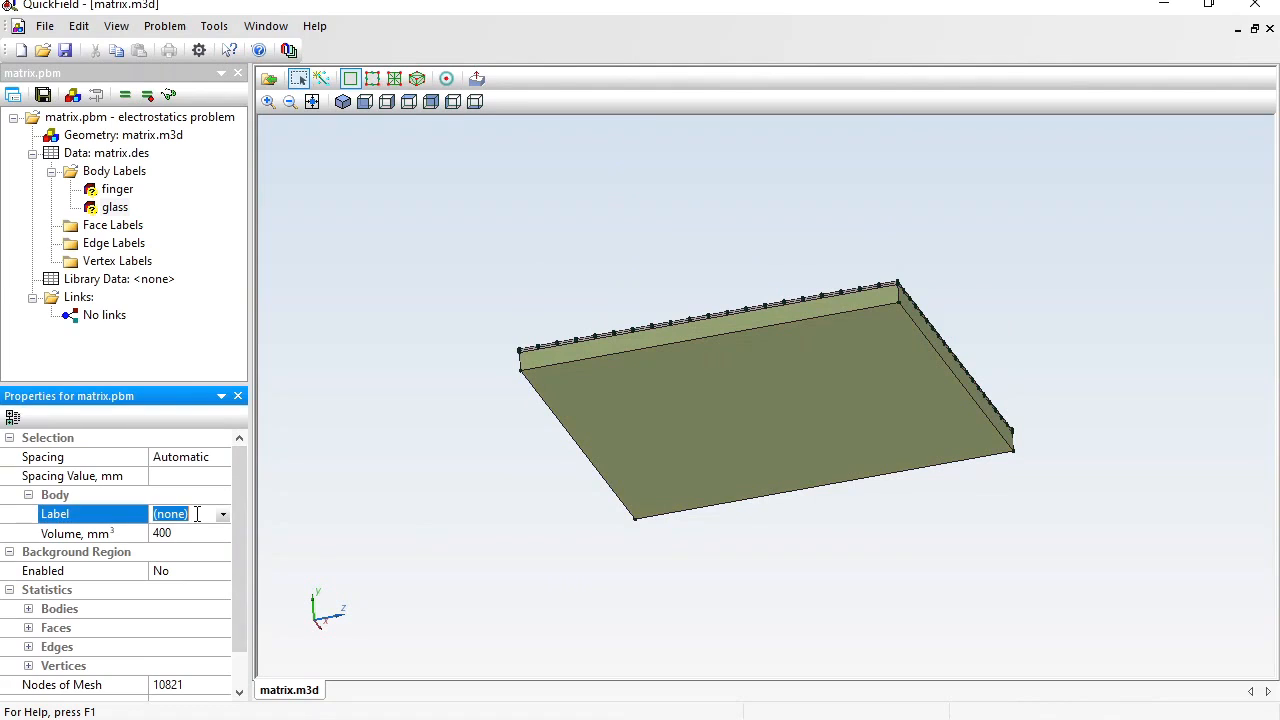
{"action": "type", "text": "dielectric"}
{"action": "key", "text": "Return"}
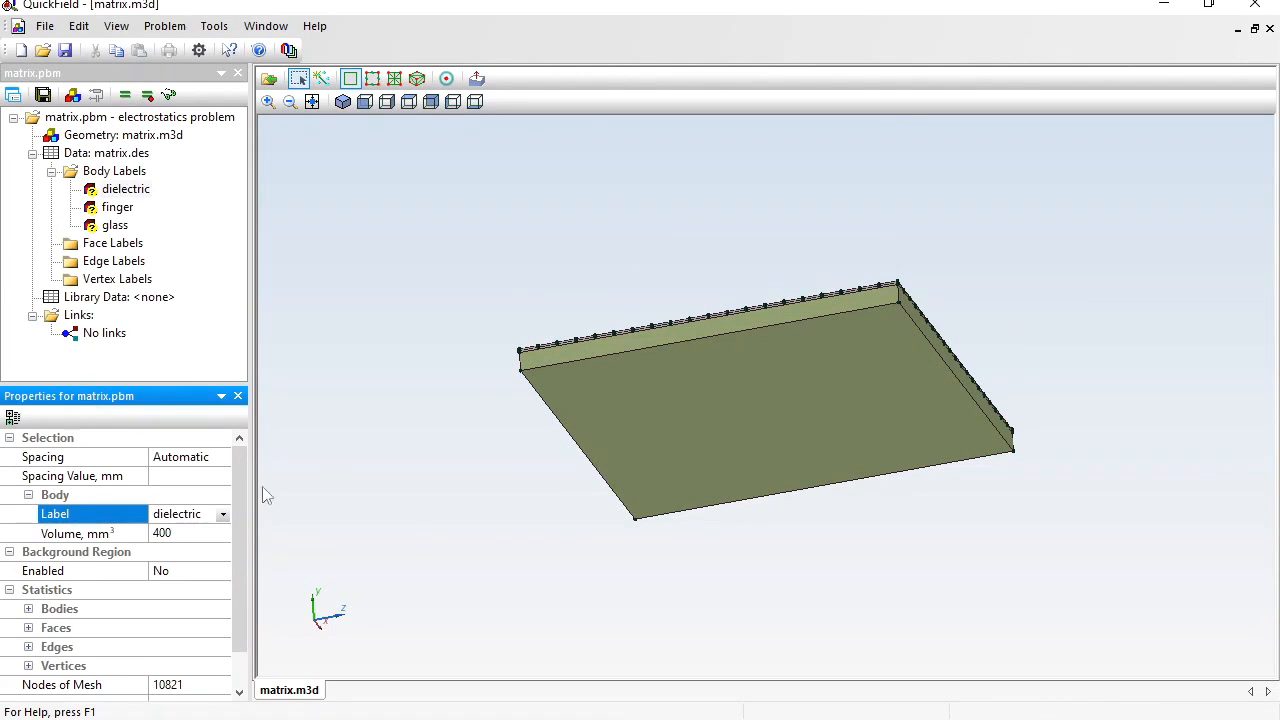
{"action": "left_click", "coordinate": [668, 373]}
{"action": "right_click", "coordinate": [668, 373]}
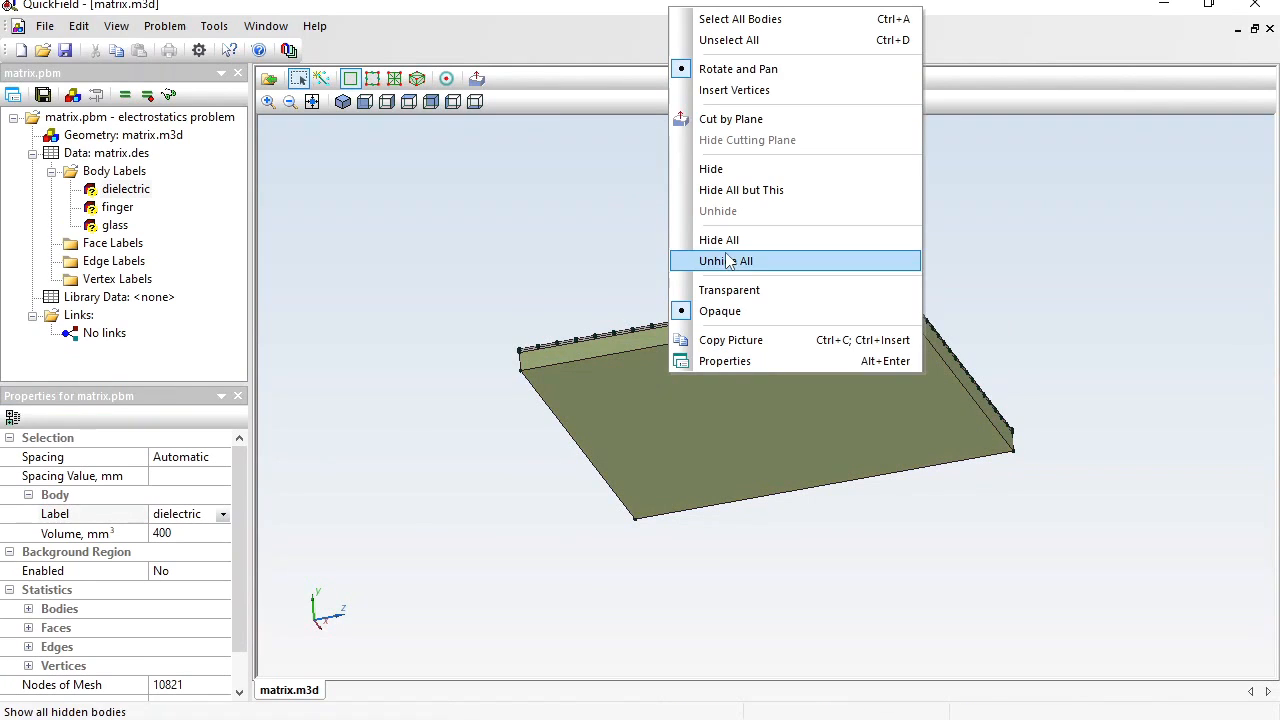
{"action": "left_click", "coordinate": [719, 180]}
Select all the remaining visible strip bodies together and assign them the body label "film".
{"action": "left_click_drag", "start_coordinate": [600, 265], "coordinate": [671, 314]}
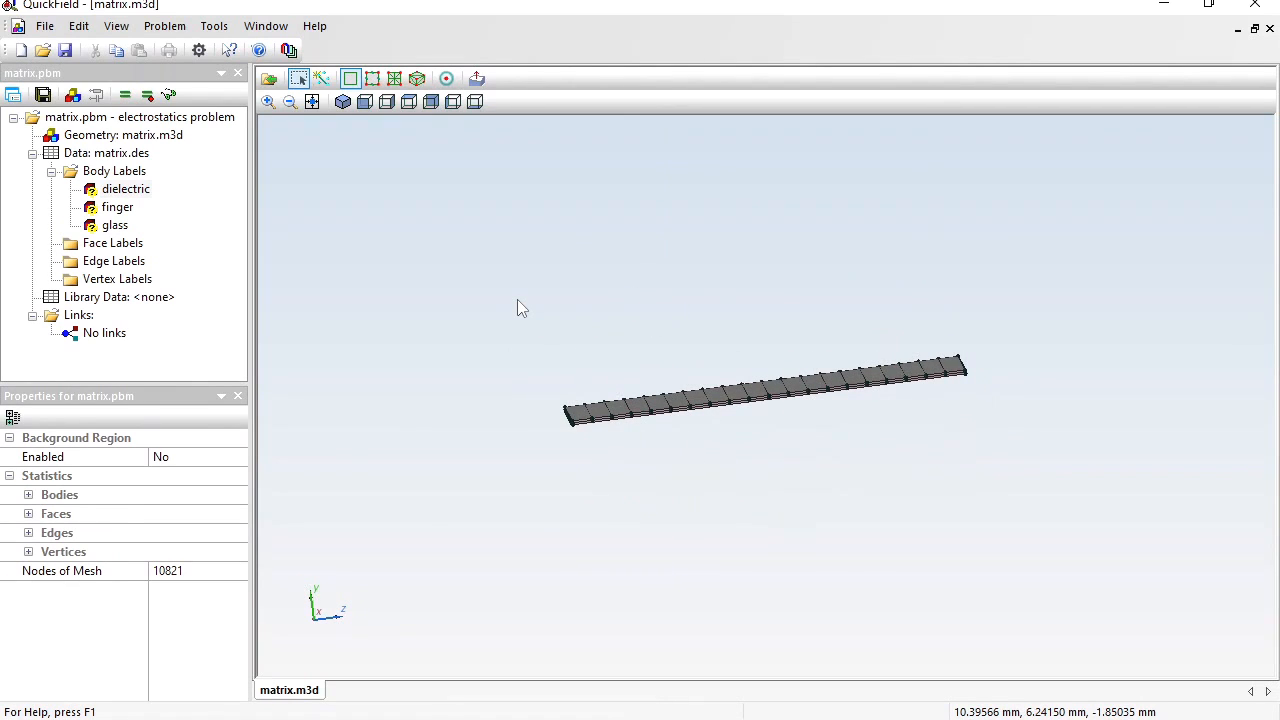
{"action": "left_click_drag", "start_coordinate": [519, 281], "coordinate": [1052, 490]}
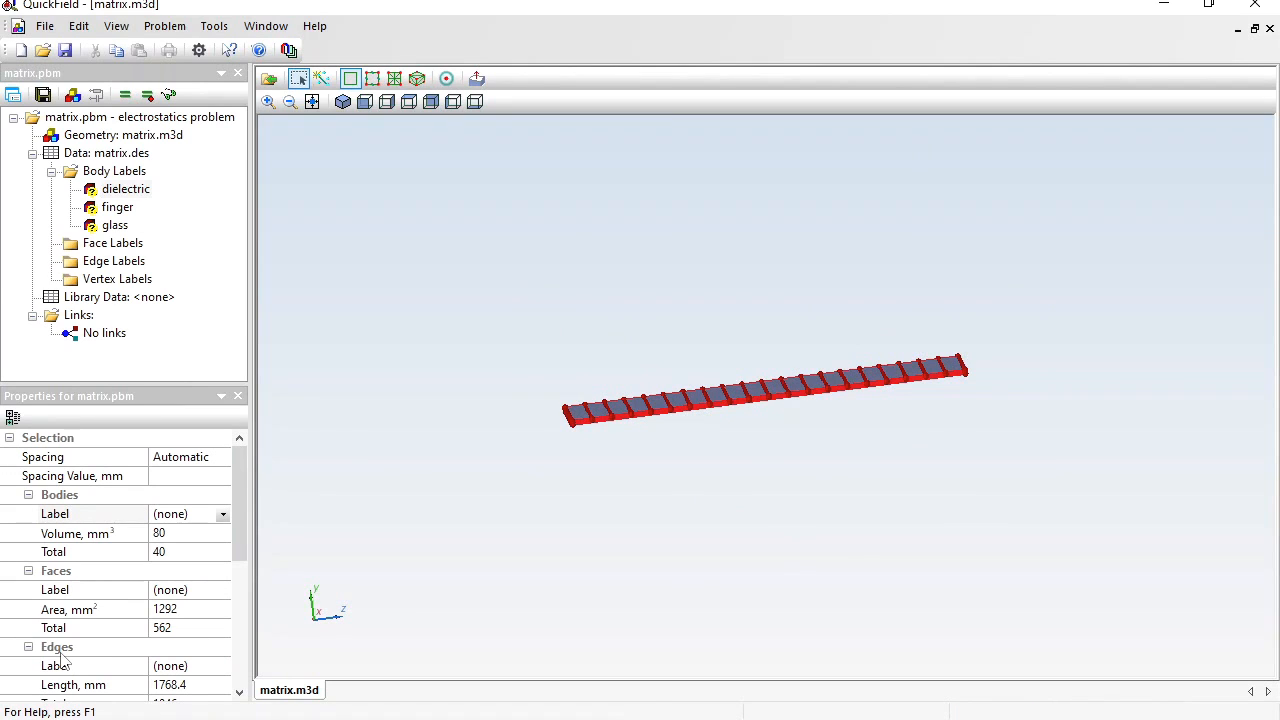
{"action": "mouse_move", "coordinate": [238, 510]}
{"action": "left_mouse_down"}
{"action": "mouse_move", "coordinate": [242, 585]}
{"action": "mouse_move", "coordinate": [244, 500]}
{"action": "left_mouse_up"}
{"action": "left_click", "coordinate": [199, 516]}
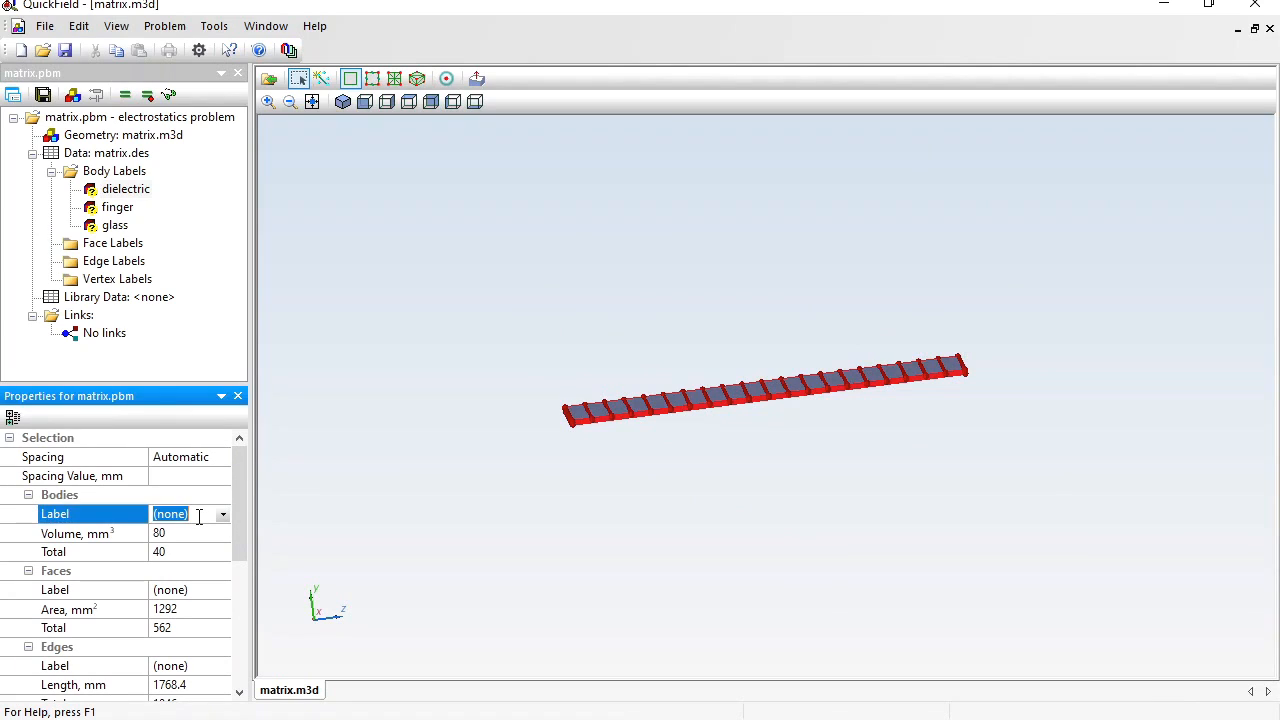
{"action": "type", "text": "film"}
{"action": "key", "text": "Return"}
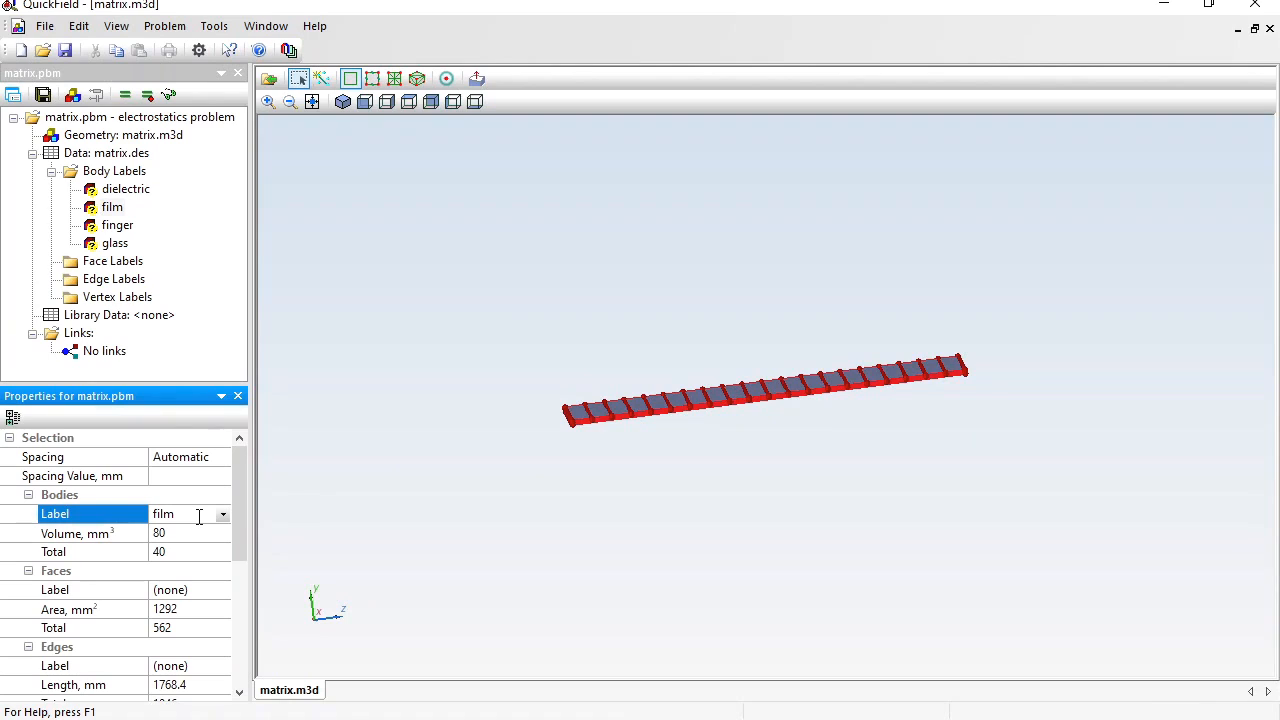
Set the relative electric permittivity of the dielectric body label to 4.3.
{"action": "left_click", "coordinate": [123, 192]}
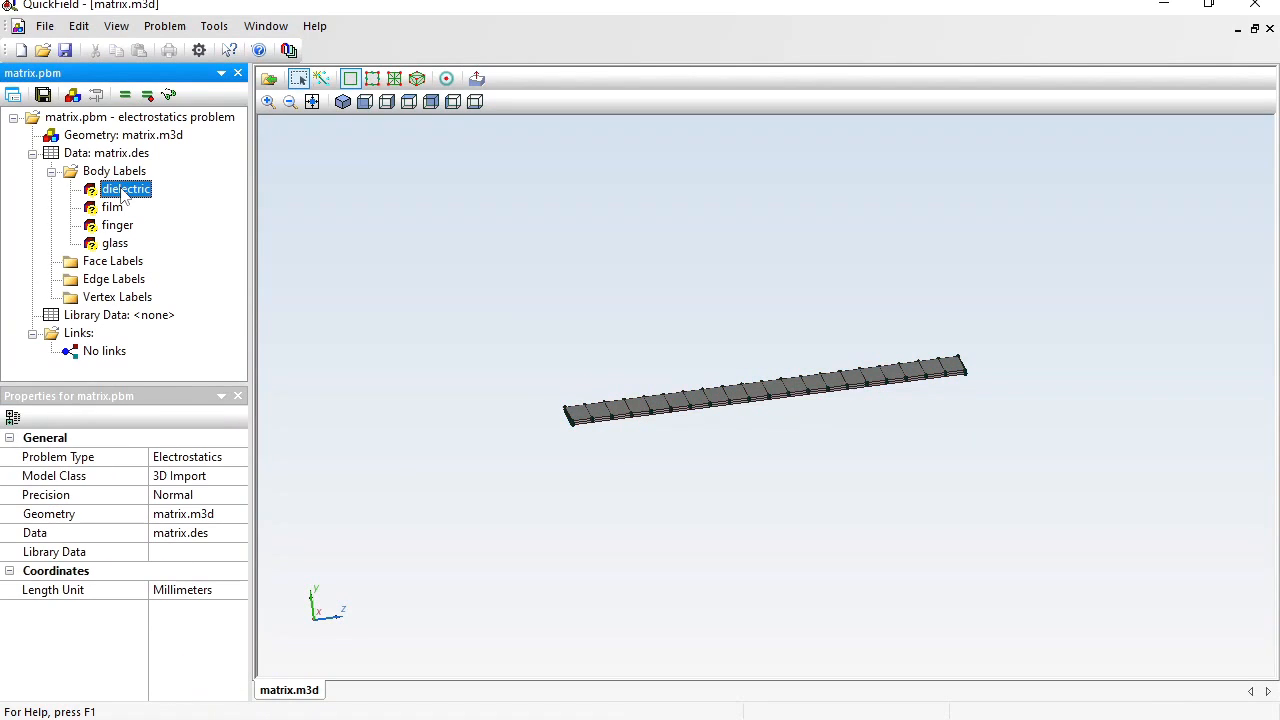
{"action": "double_click", "coordinate": [123, 192]}
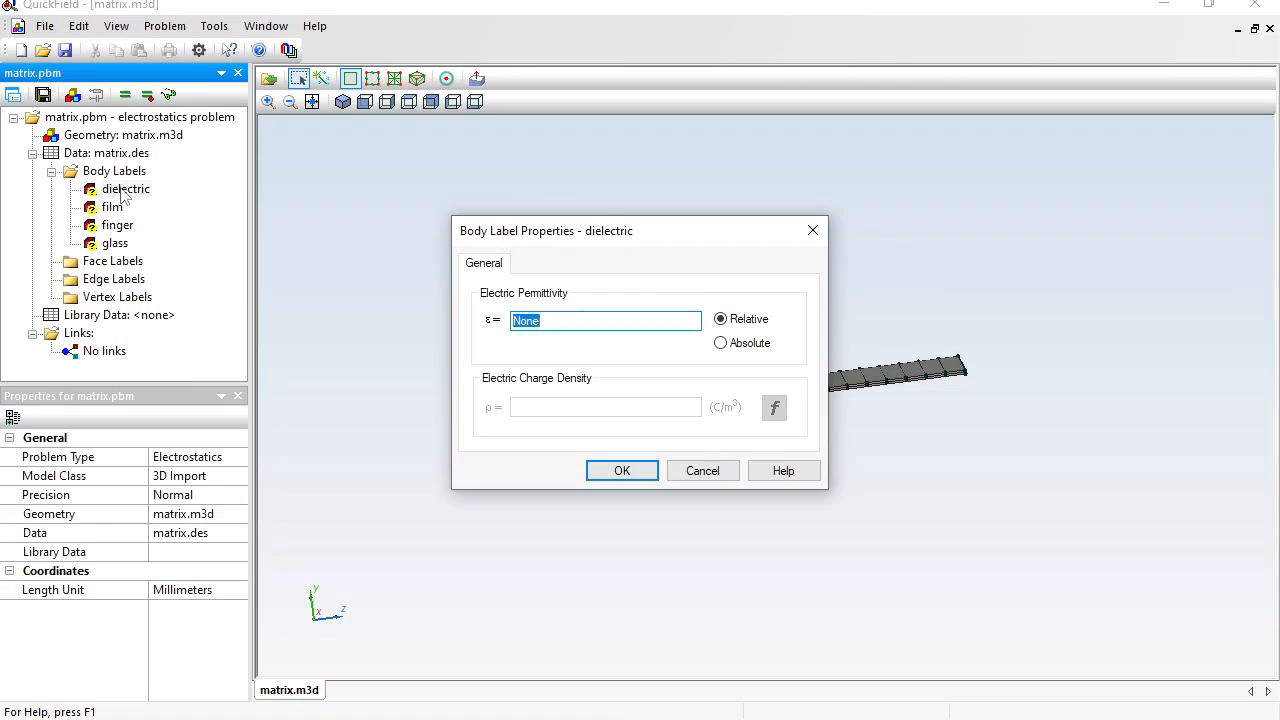
{"action": "type", "text": "4.3"}
{"action": "key", "text": "Return"}
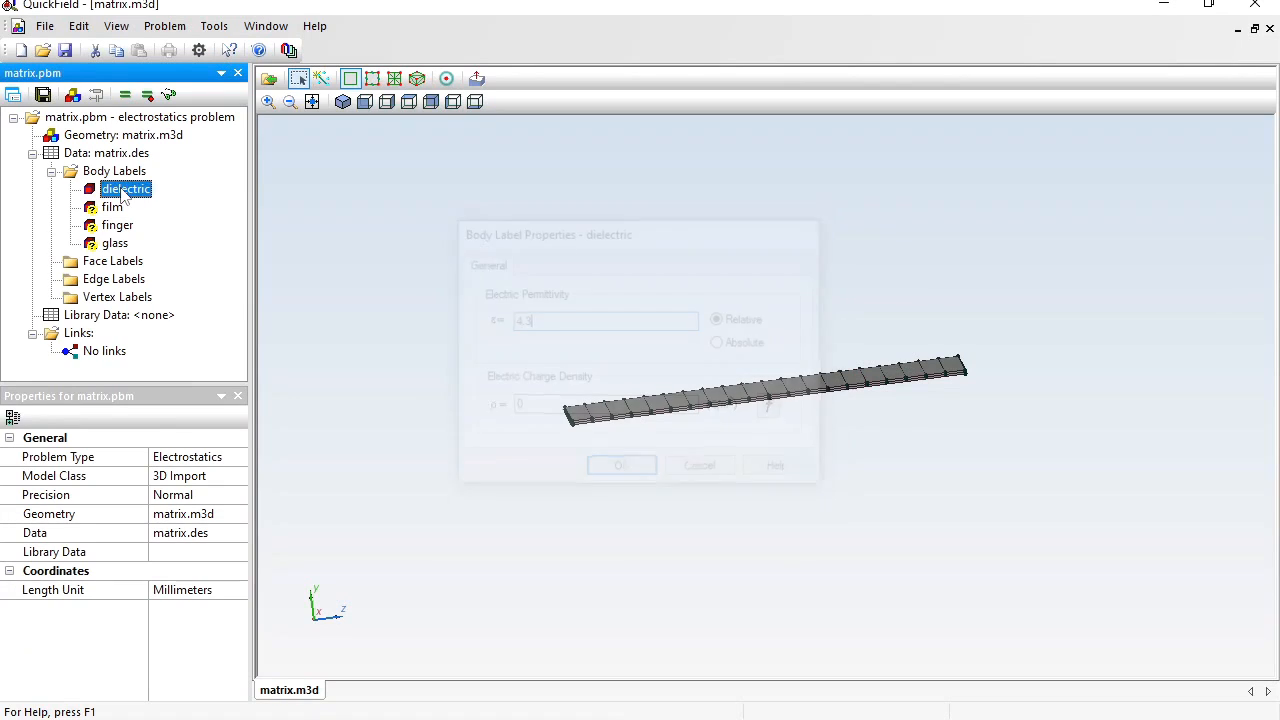
Set the relative electric permittivity of the film body label to 2.
{"action": "key", "text": "Down"}
{"action": "key", "text": "Return"}
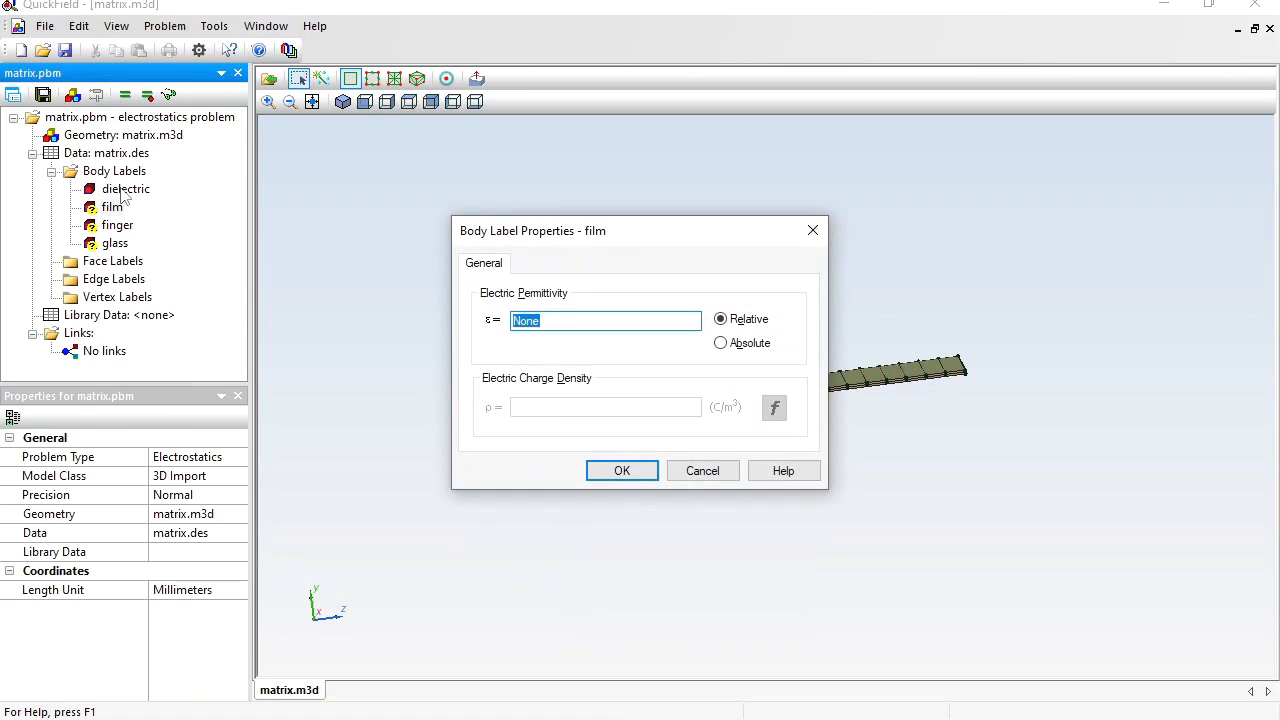
{"action": "type", "text": "1"}
{"action": "key", "text": "Return"}
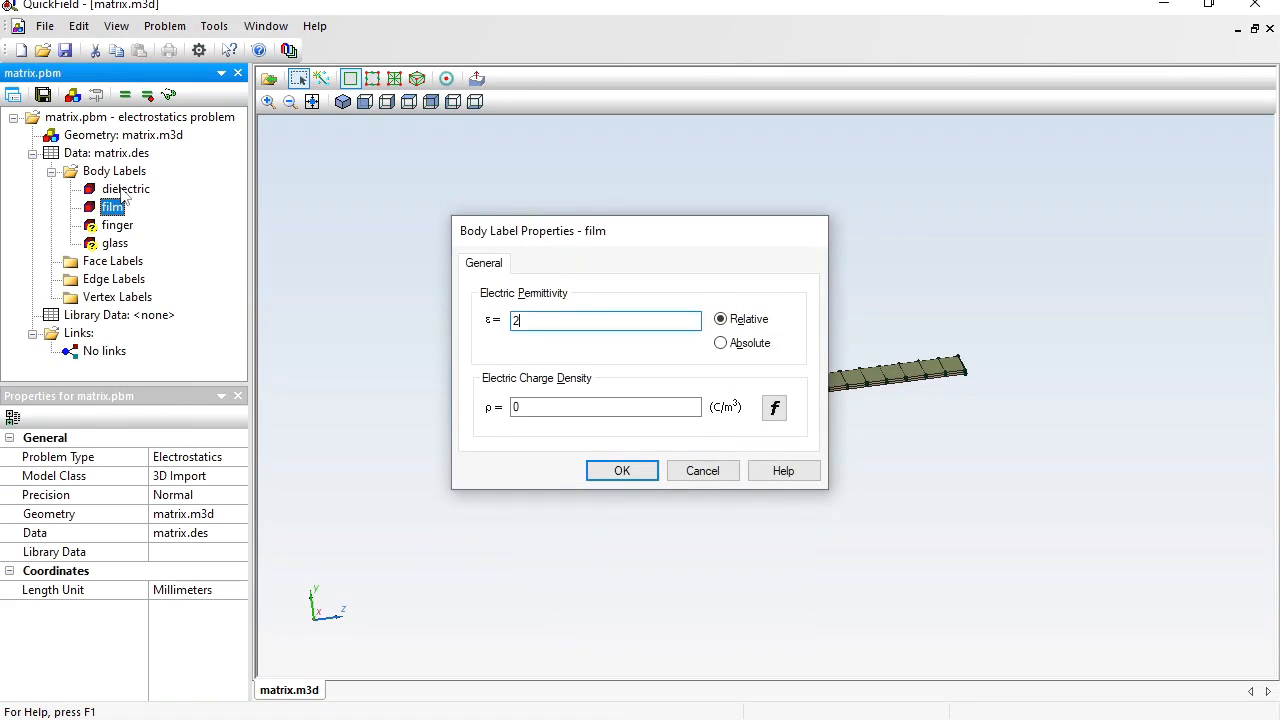
Set the relative electric permittivity of the glass body label to 1.
{"action": "key", "text": "Down"}
{"action": "key", "text": "Down"}
{"action": "key", "text": "Return"}
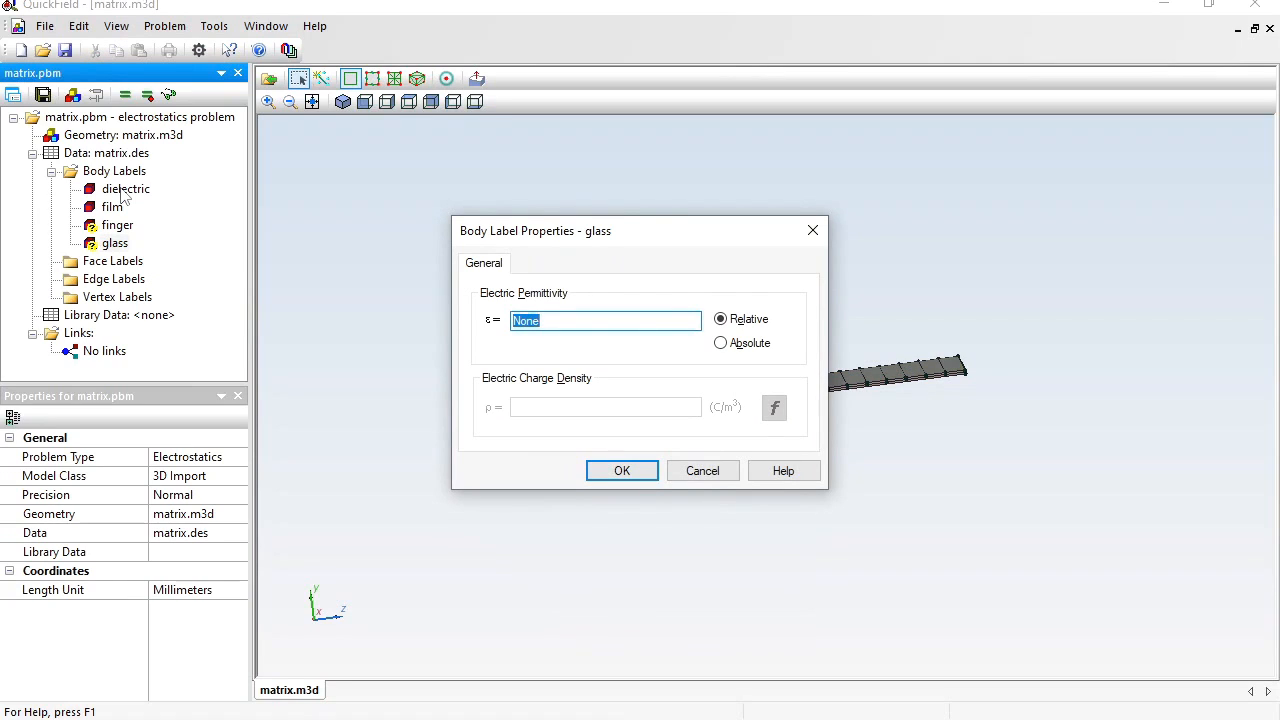
{"action": "type", "text": "1"}
{"action": "key", "text": "Return"}
Accept the finger body label's properties with its electric permittivity left as None.
{"action": "key", "text": "Up"}
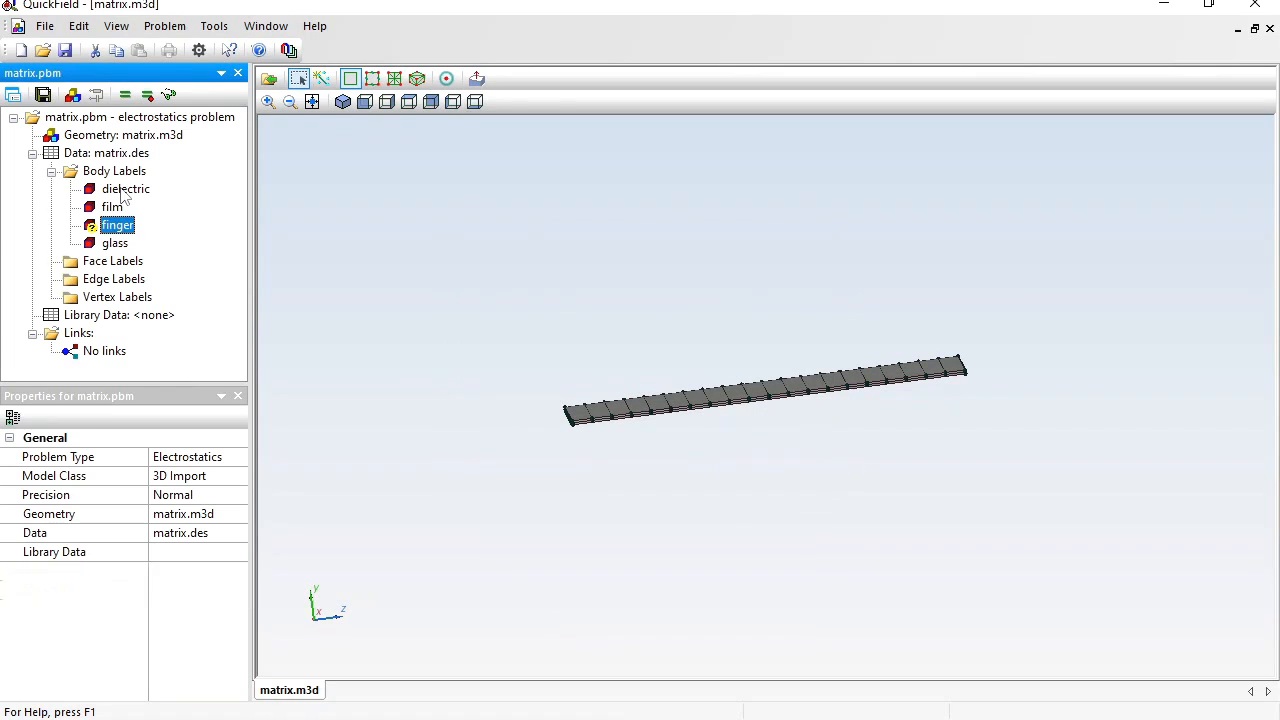
{"action": "key", "text": "Return"}
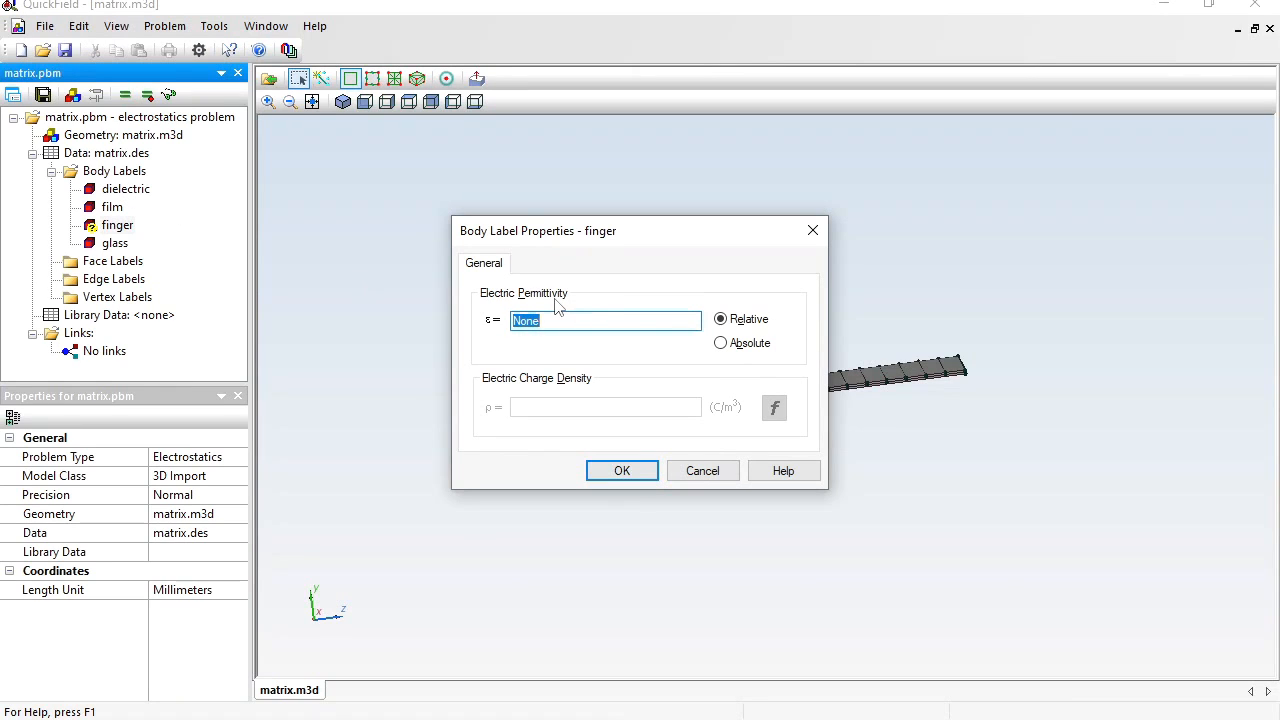
{"action": "left_click", "coordinate": [620, 471]}
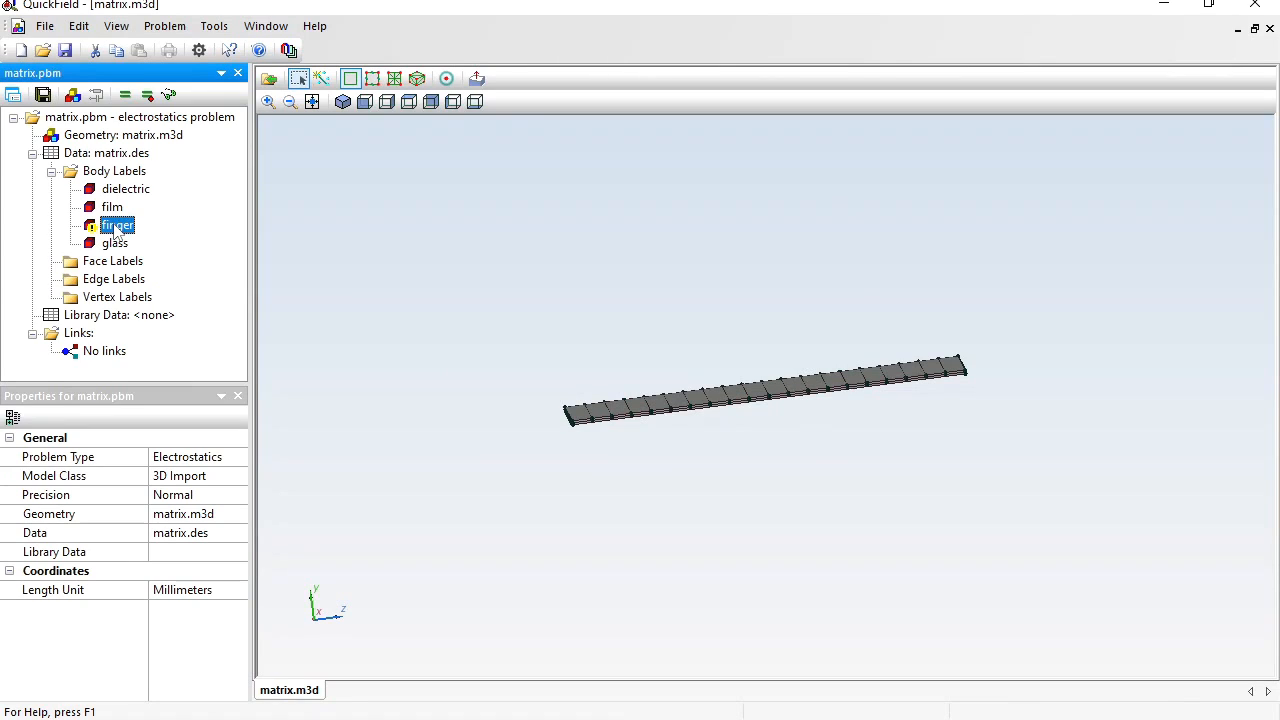
Hide everything except the finger body and fit the whole cylinder in view with some space around it.
{"action": "right_click", "coordinate": [117, 230]}
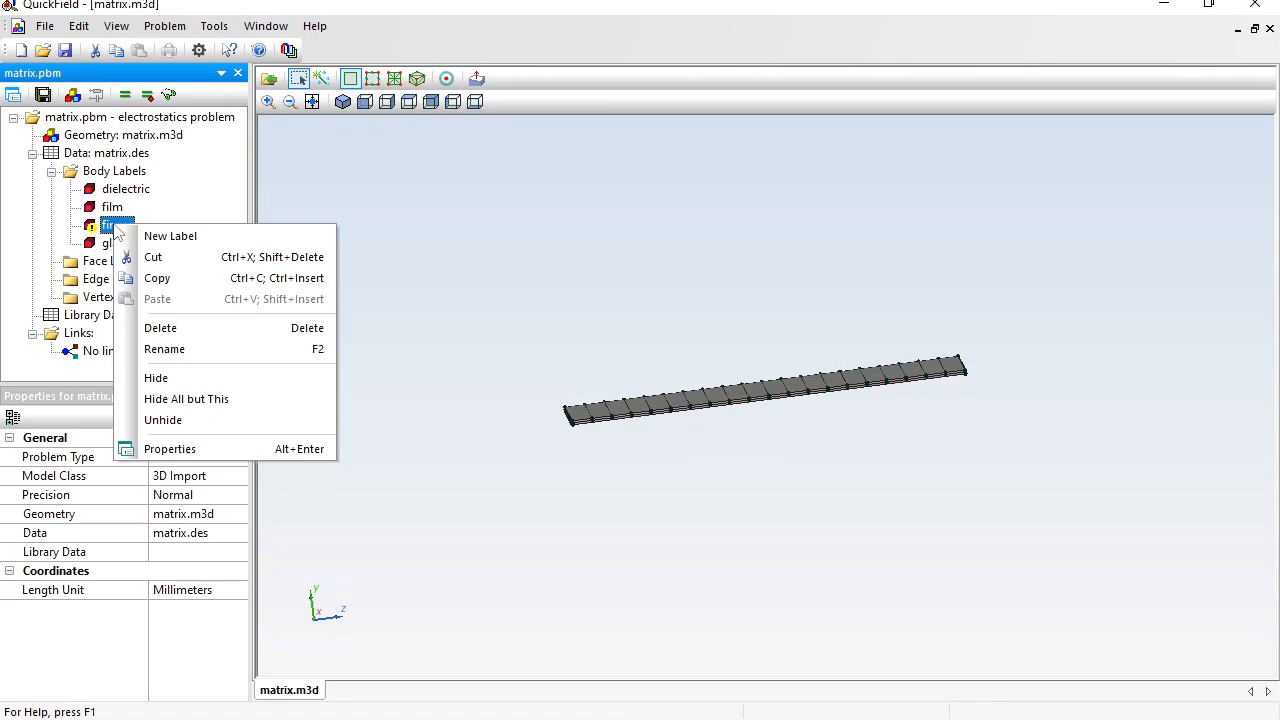
{"action": "left_click", "coordinate": [196, 399]}
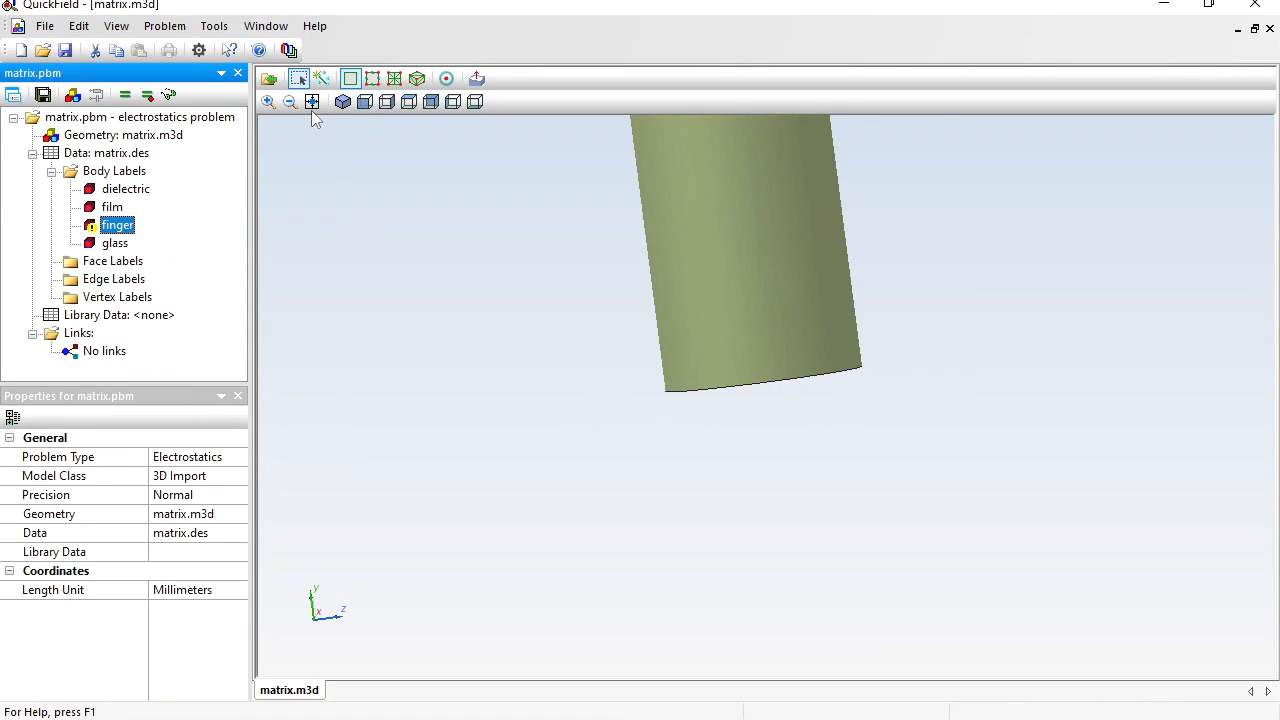
{"action": "left_click", "coordinate": [312, 102]}
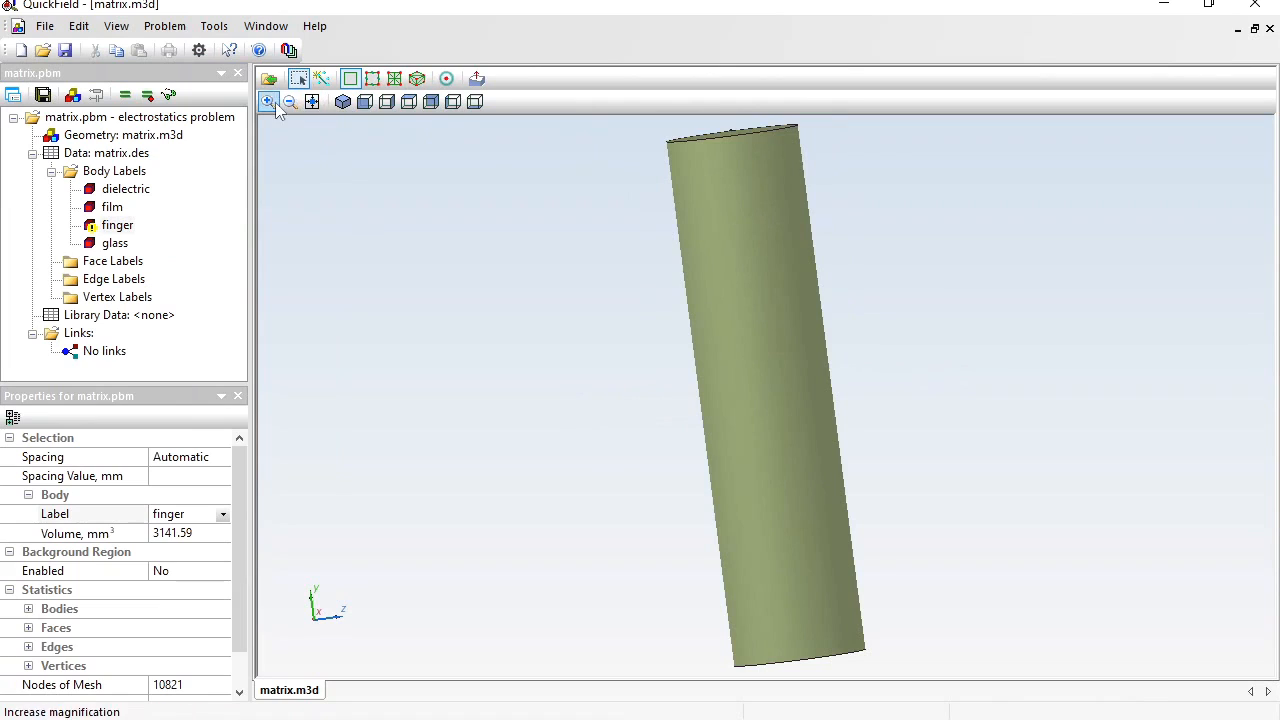
{"action": "left_click", "coordinate": [290, 102]}
Assign the face label finger to all faces of the finger cylinder.
{"action": "left_click_drag", "start_coordinate": [683, 236], "coordinate": [880, 546]}
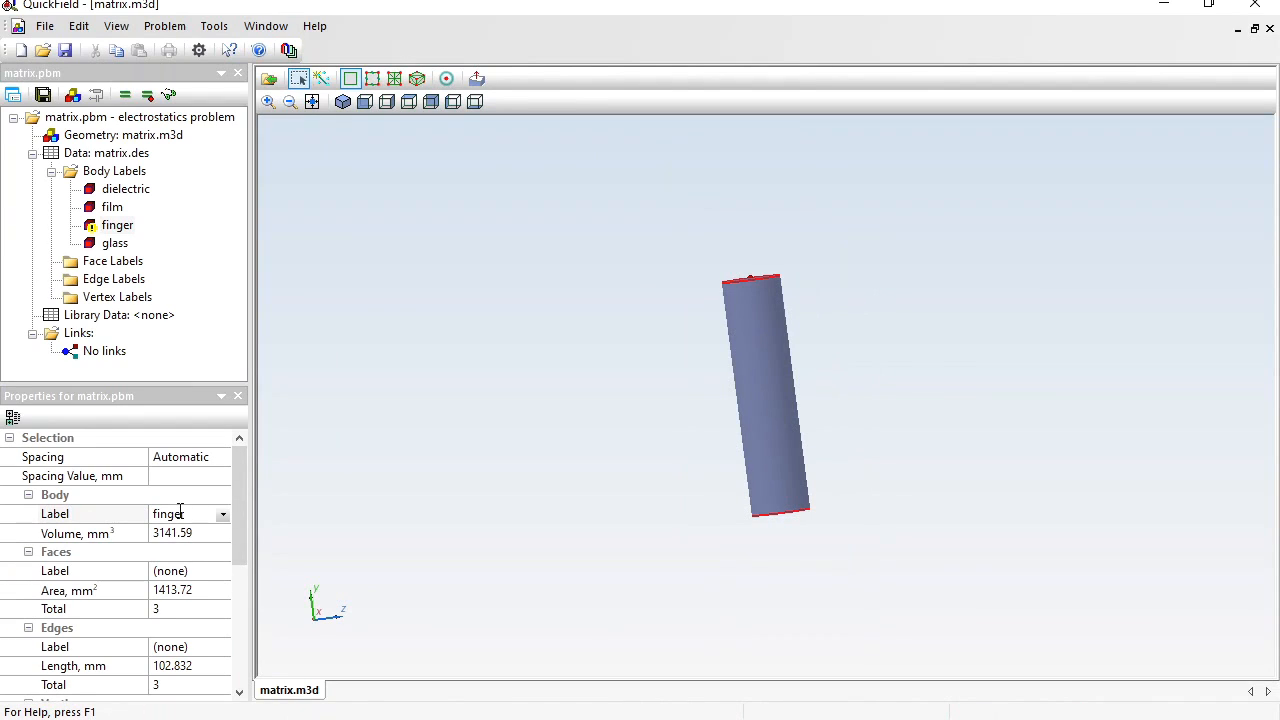
{"action": "left_click", "coordinate": [205, 578]}
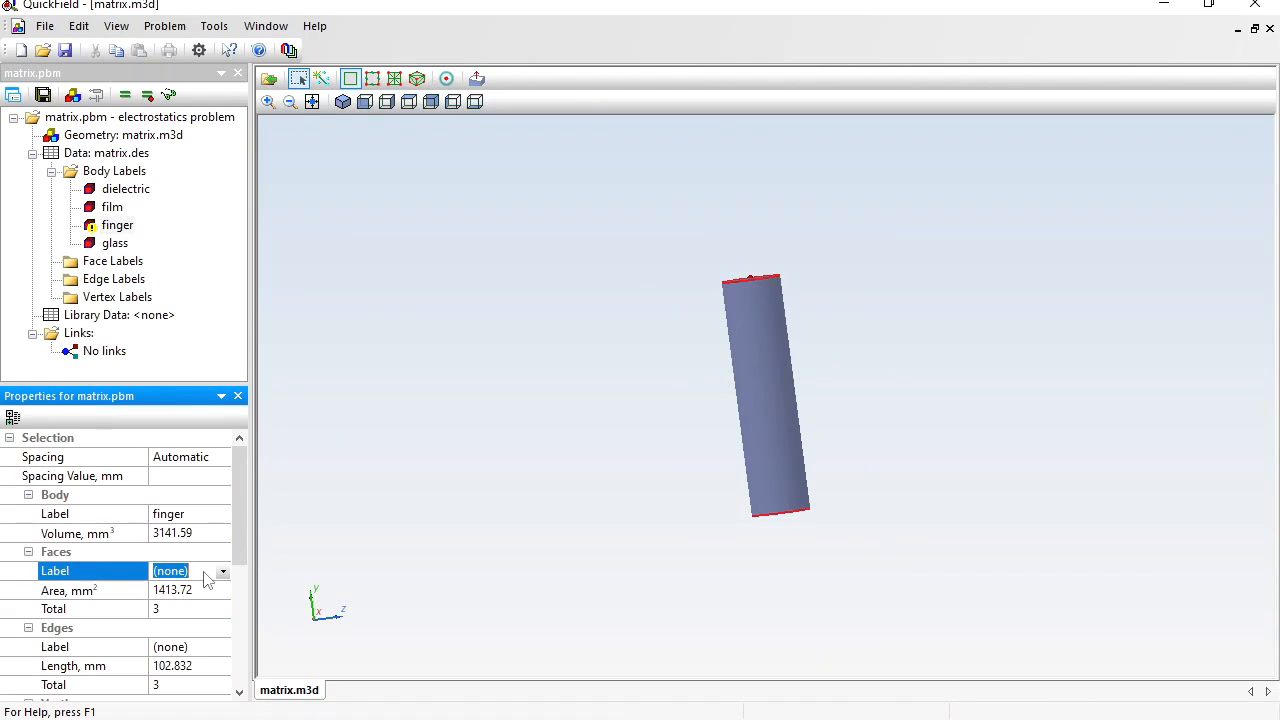
{"action": "type", "text": "finger"}
{"action": "key", "text": "Return"}
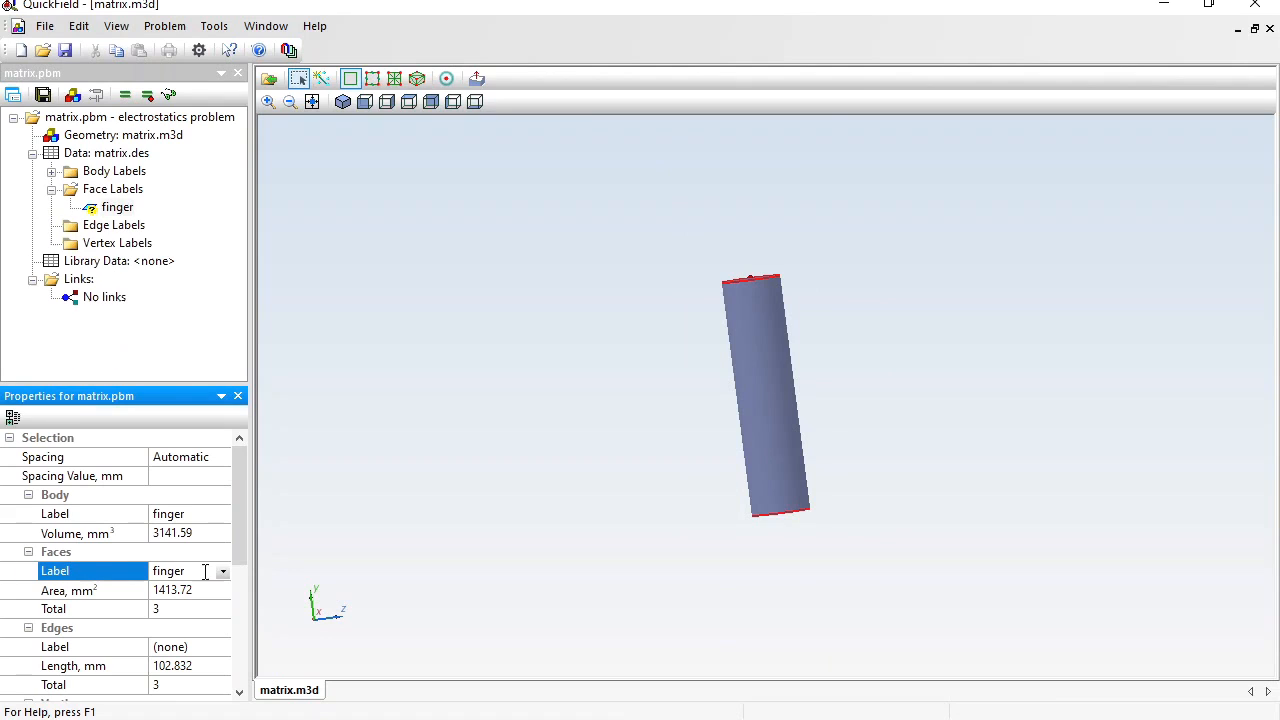
Define the finger face label as a floating conductor with equal voltage.
{"action": "left_click", "coordinate": [51, 171]}
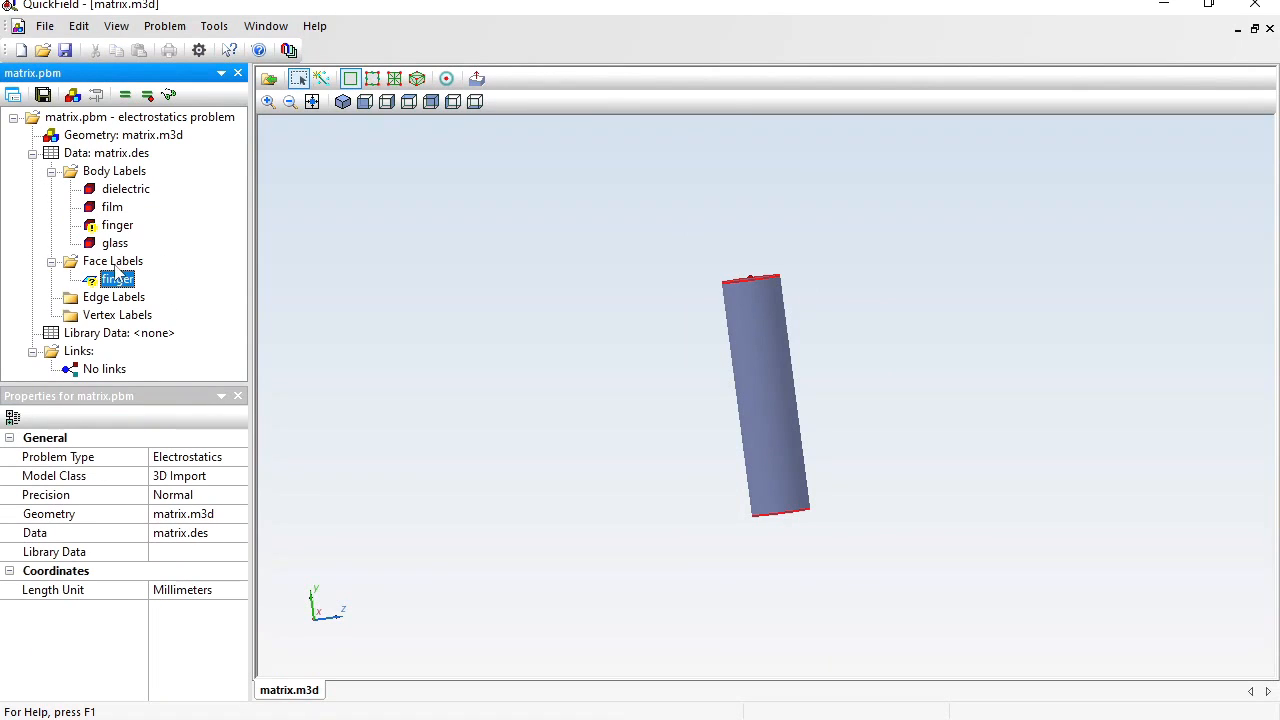
{"action": "left_click", "coordinate": [117, 228]}
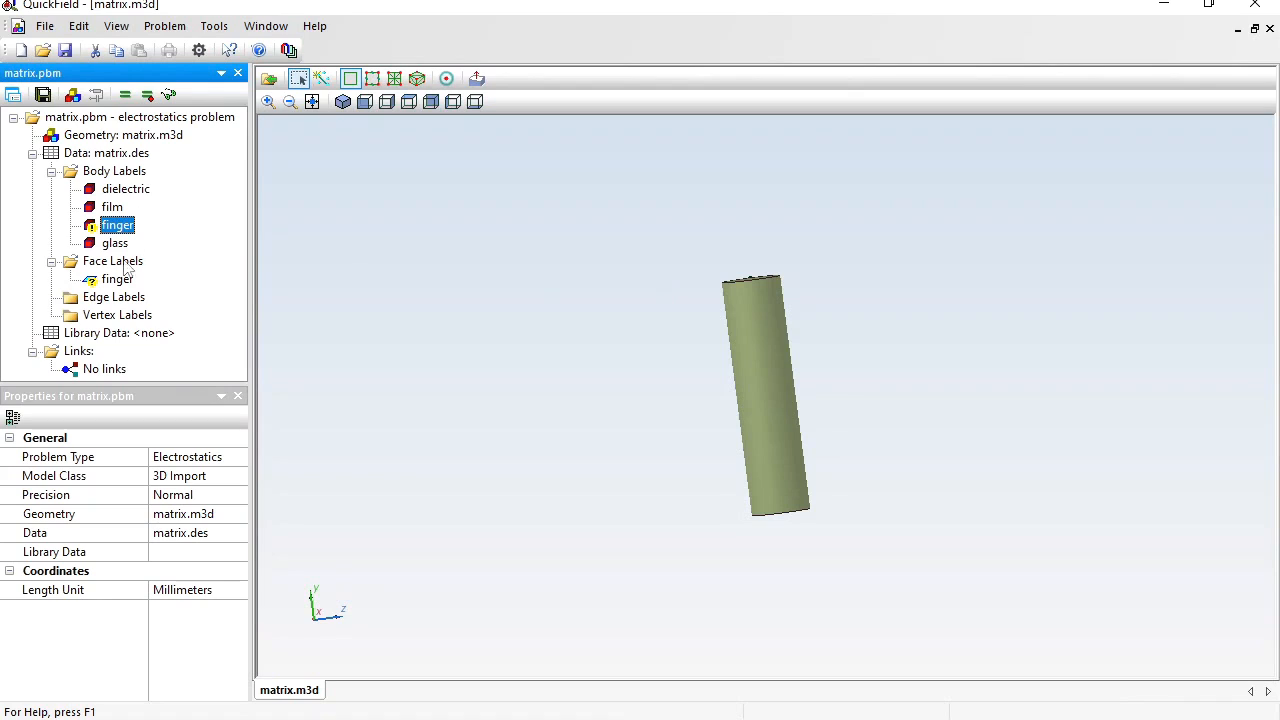
{"action": "left_click", "coordinate": [118, 280]}
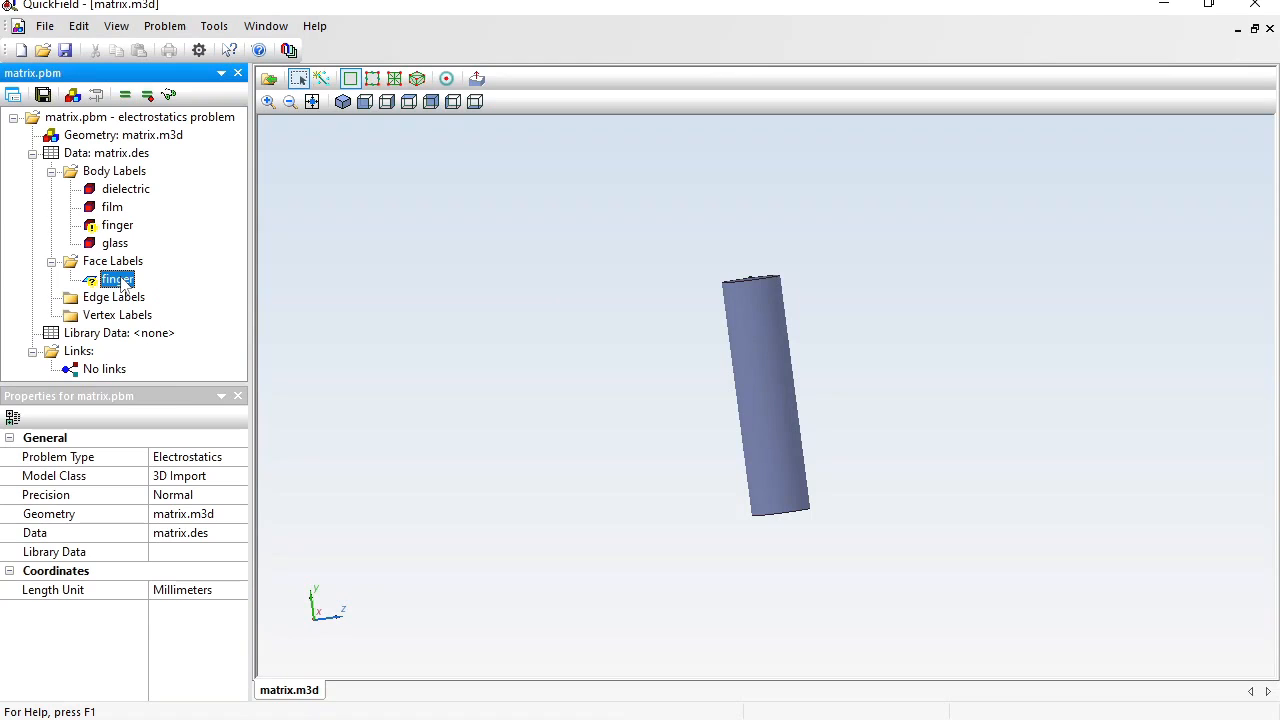
{"action": "double_click", "coordinate": [119, 281]}
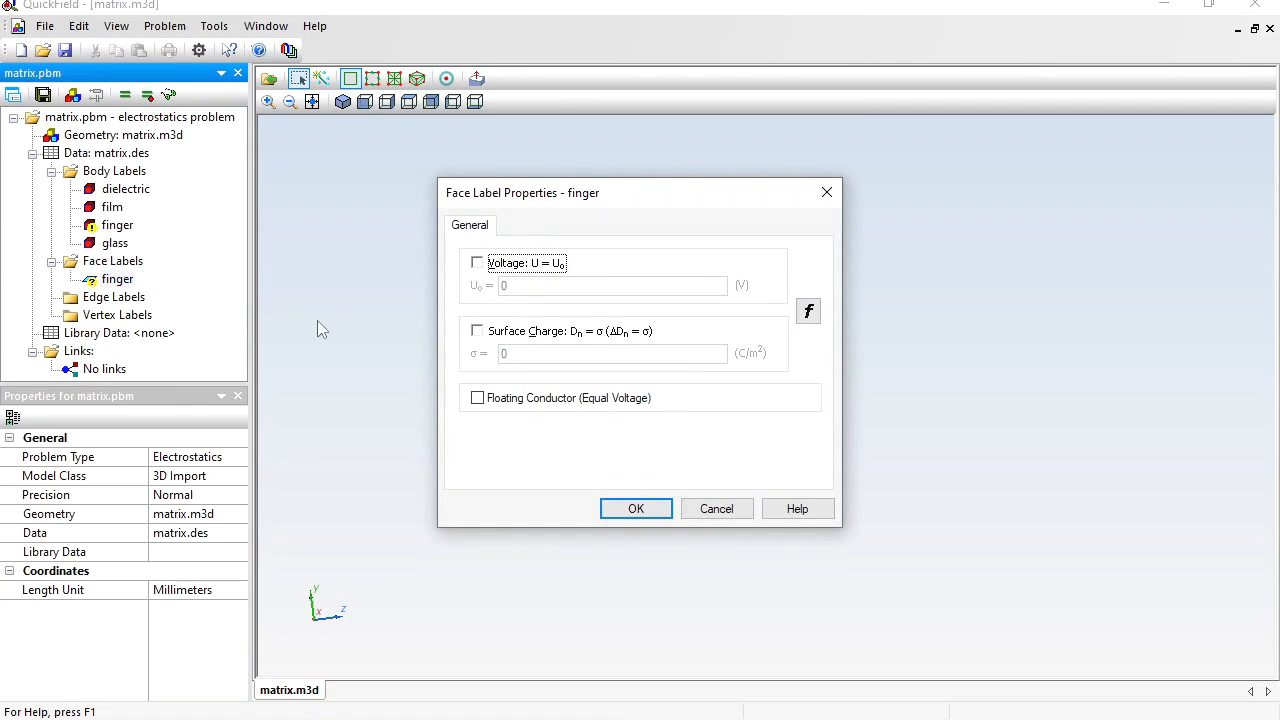
{"action": "left_click", "coordinate": [481, 401]}
{"action": "left_click", "coordinate": [632, 506]}
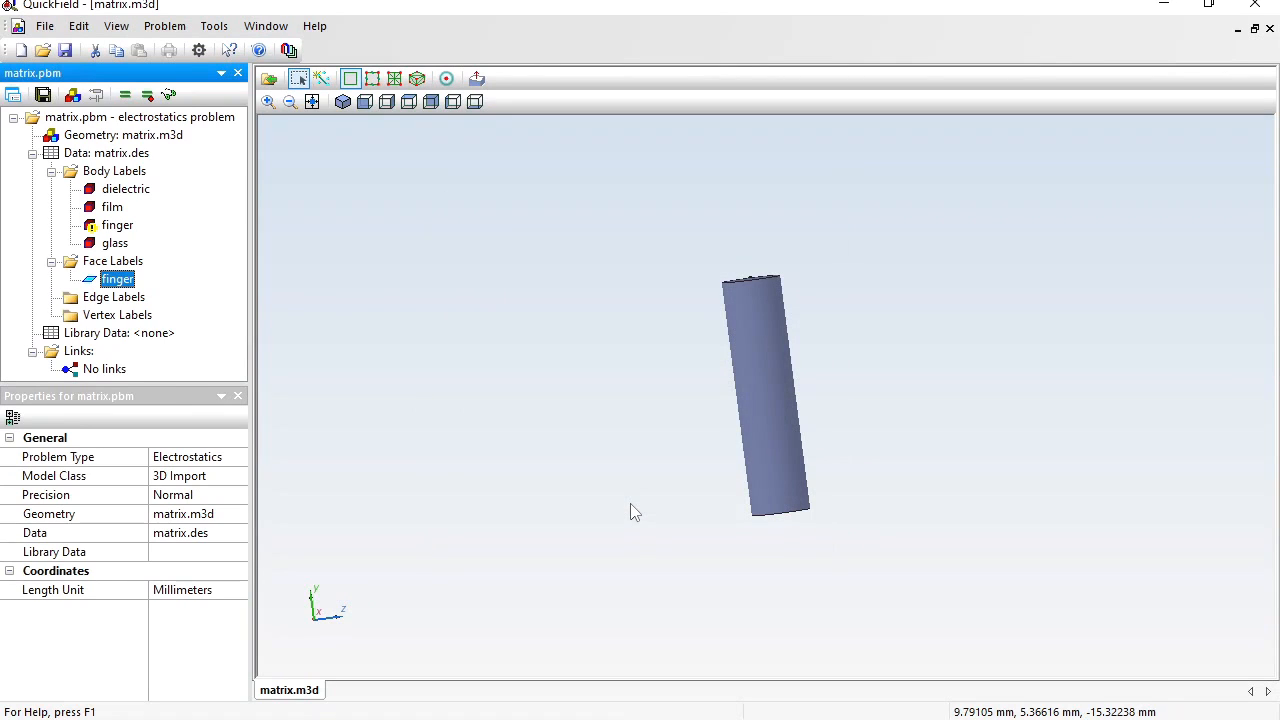
Hide everything except the film bodies and view their strips on the y = 0 side up close.
{"action": "right_click", "coordinate": [111, 210]}
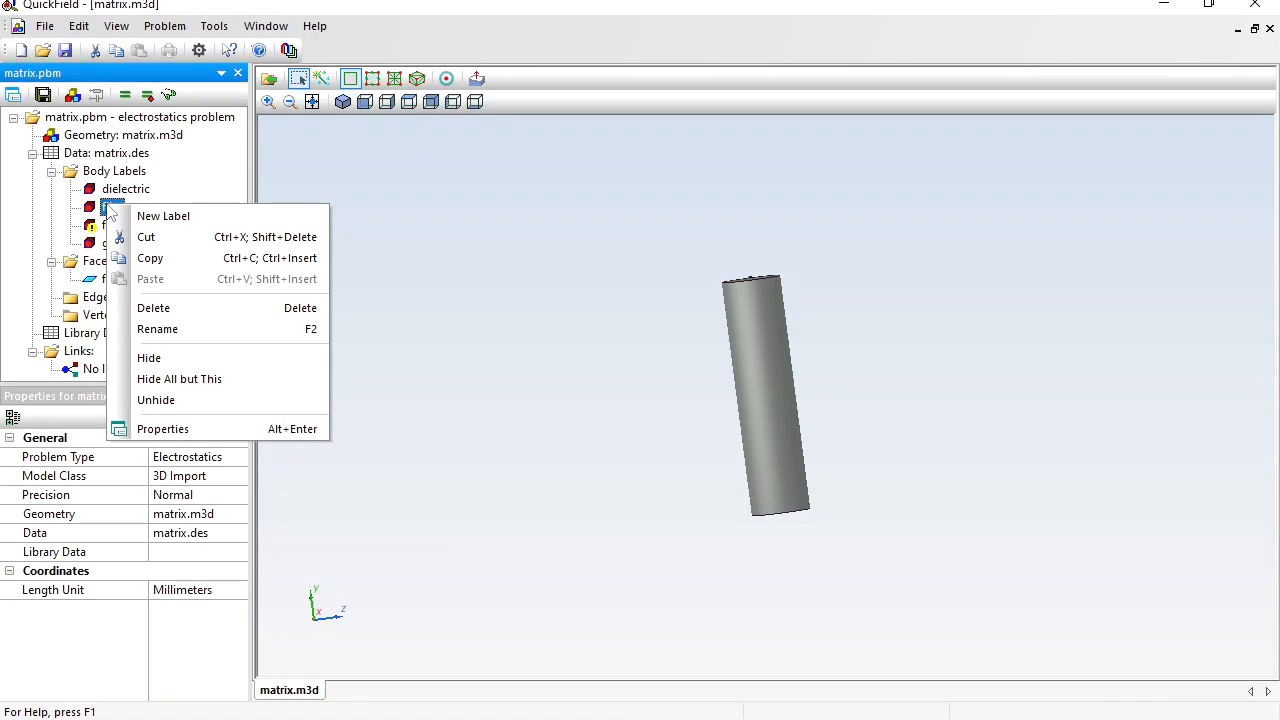
{"action": "left_click", "coordinate": [184, 378]}
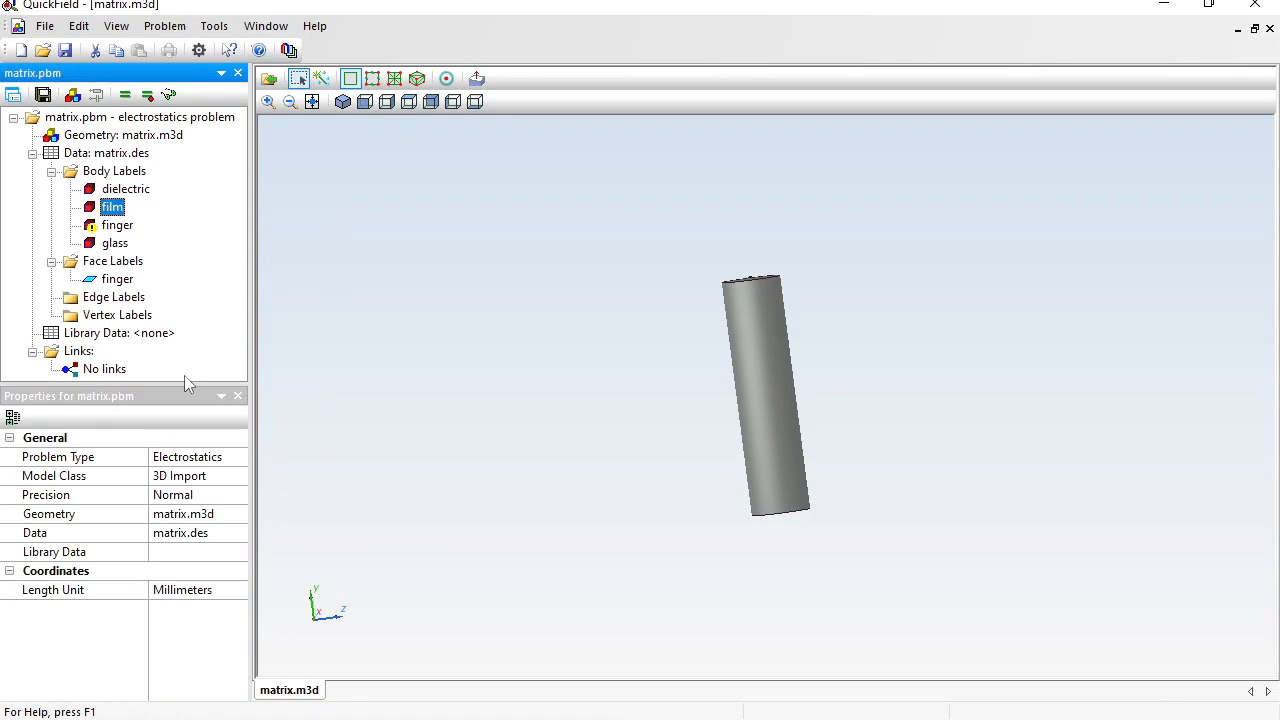
{"action": "left_click", "coordinate": [268, 101]}
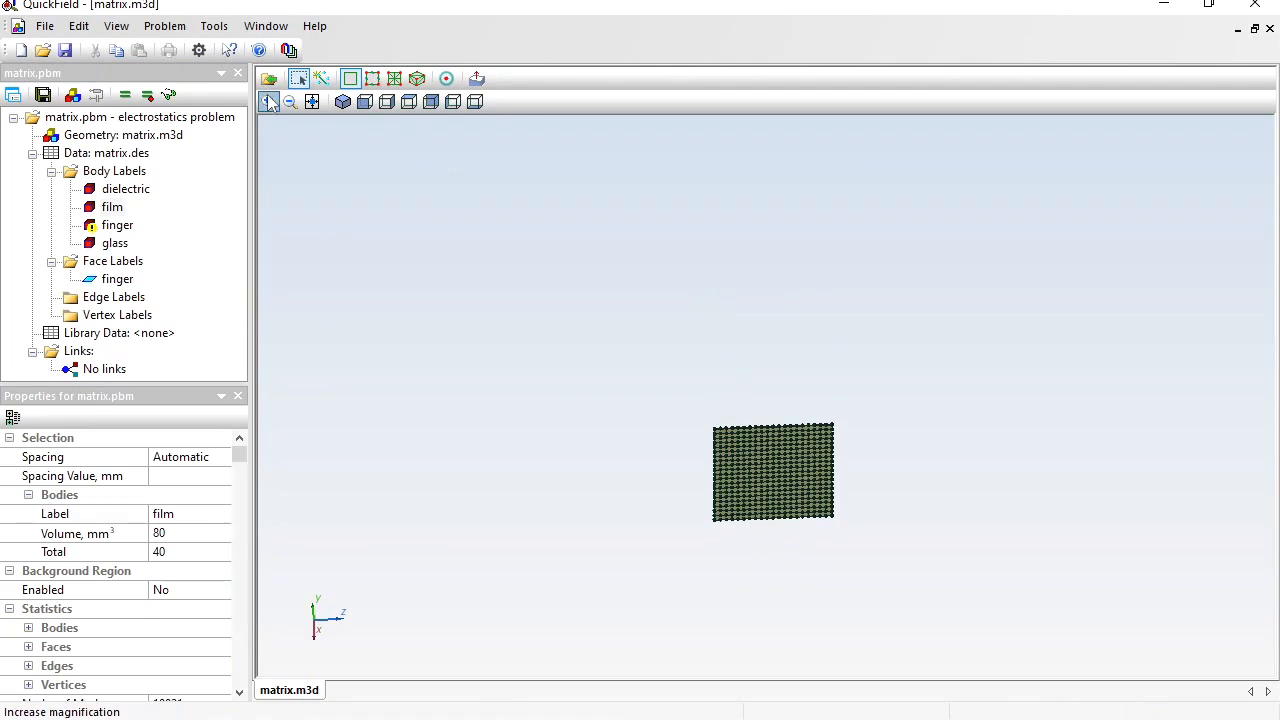
{"action": "left_click_drag", "start_coordinate": [703, 413], "coordinate": [846, 523]}
{"action": "left_click", "coordinate": [298, 78]}
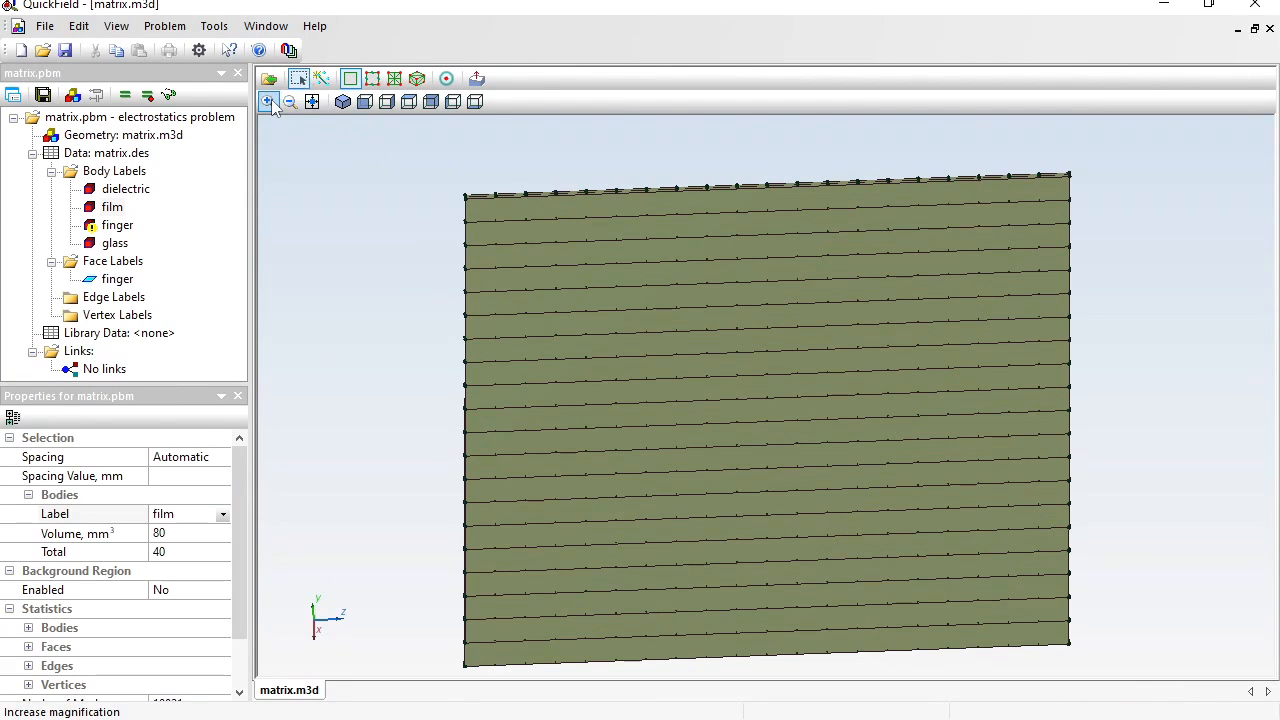
Assign the face label Tx to every second horizontal strip on the film's y = 0 side, ten faces starting with the second strip.
{"action": "left_click", "coordinate": [694, 226]}
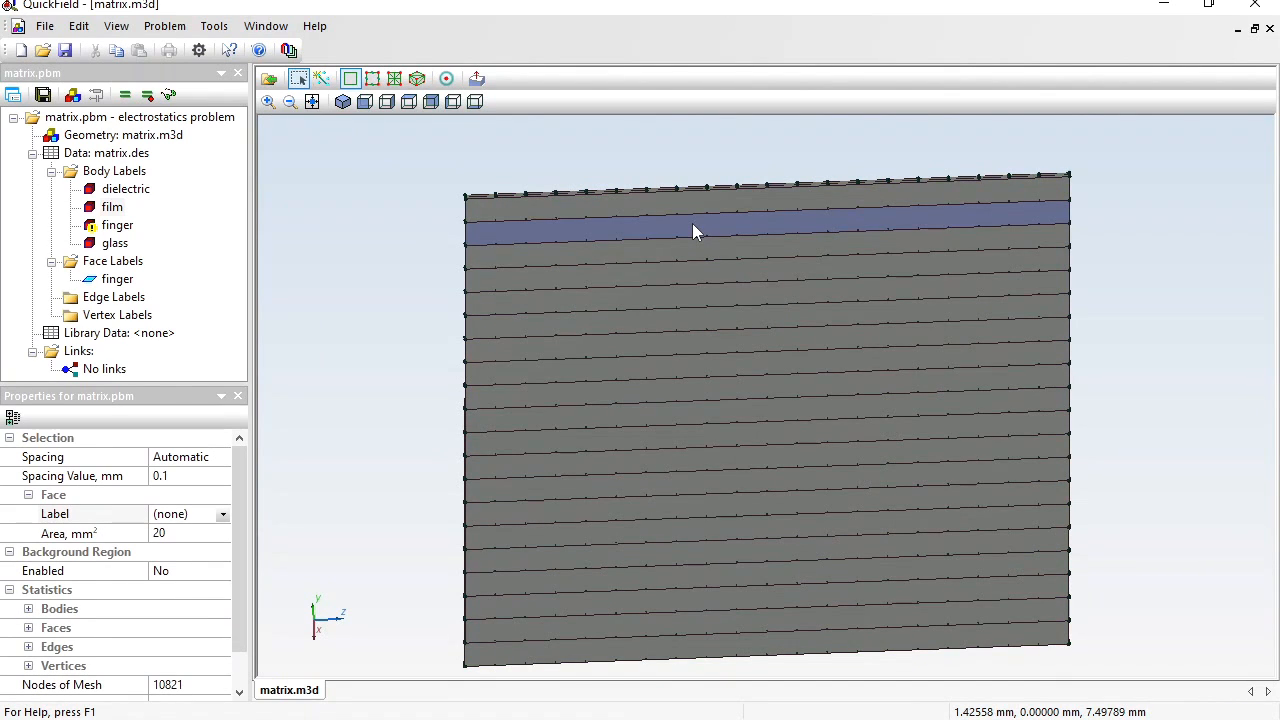
{"action": "left_click", "coordinate": [704, 275], "text": "ctrl"}
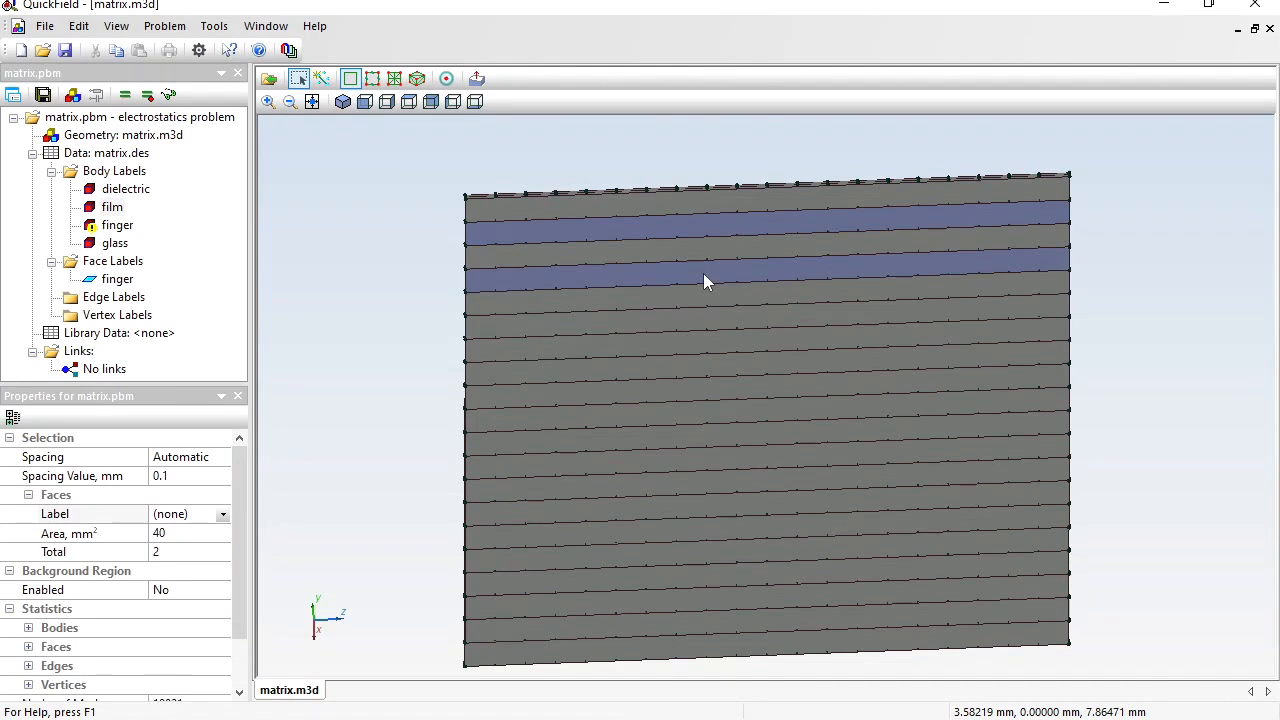
{"action": "left_click", "coordinate": [693, 340], "text": "ctrl"}
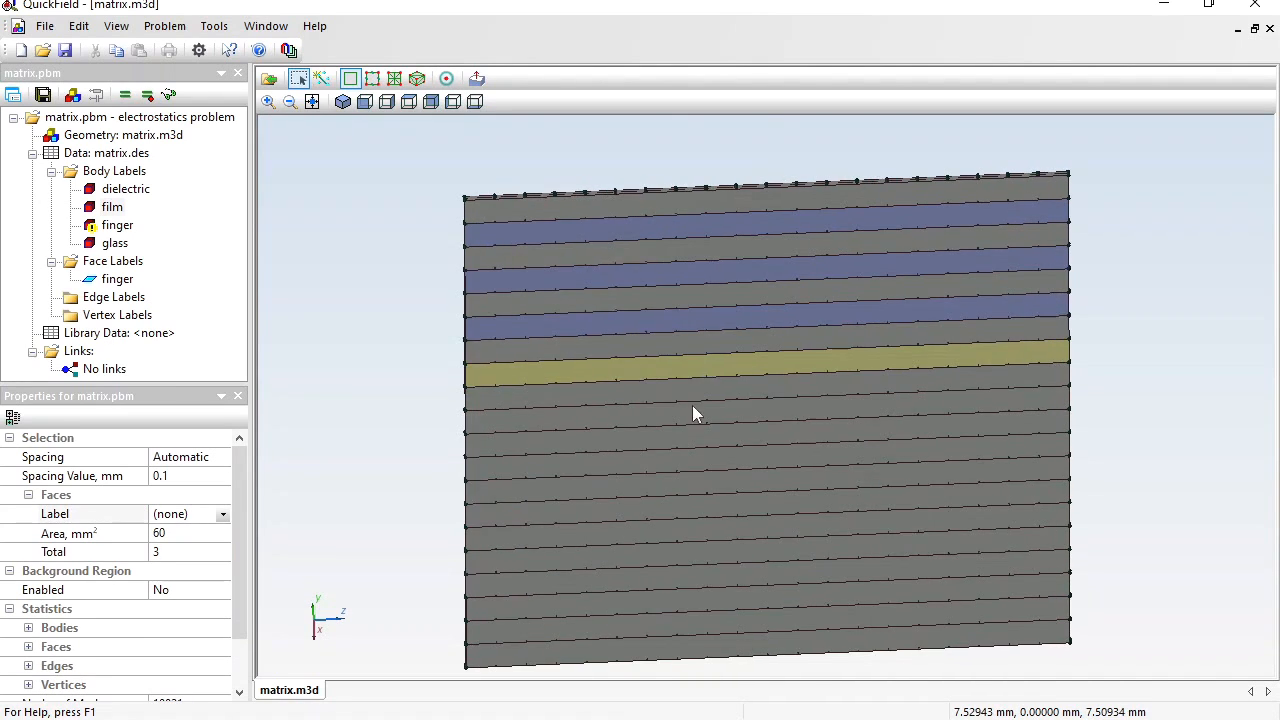
{"action": "left_click", "coordinate": [695, 412], "text": "ctrl"}
{"action": "left_click", "coordinate": [700, 461], "text": "ctrl"}
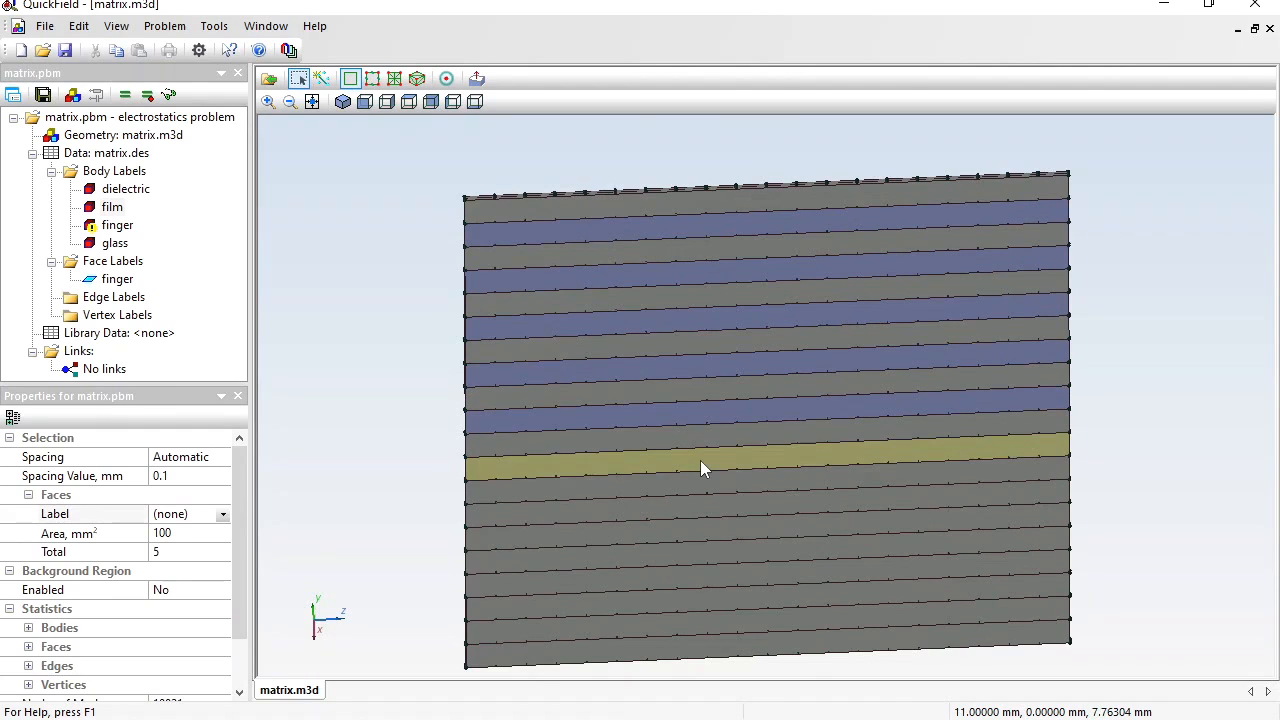
{"action": "left_click", "coordinate": [700, 463], "text": "ctrl"}
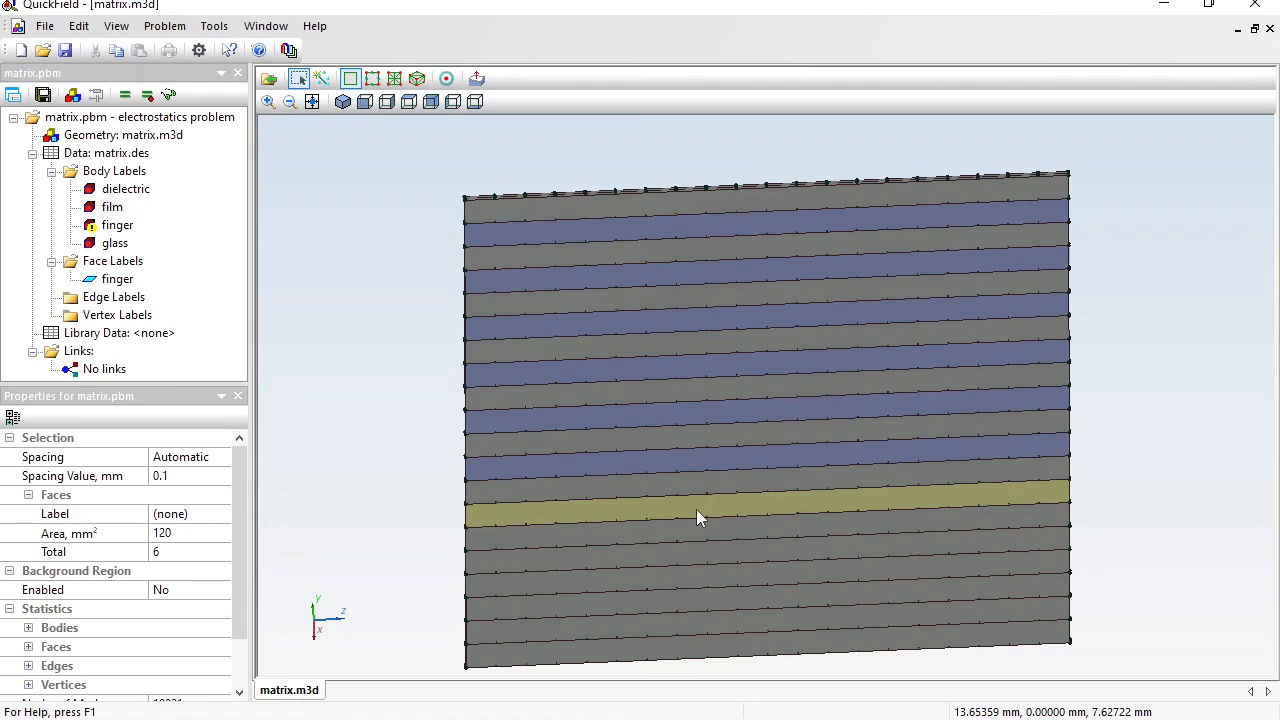
{"action": "left_click", "coordinate": [696, 509], "text": "ctrl"}
{"action": "left_click", "coordinate": [693, 552], "text": "ctrl"}
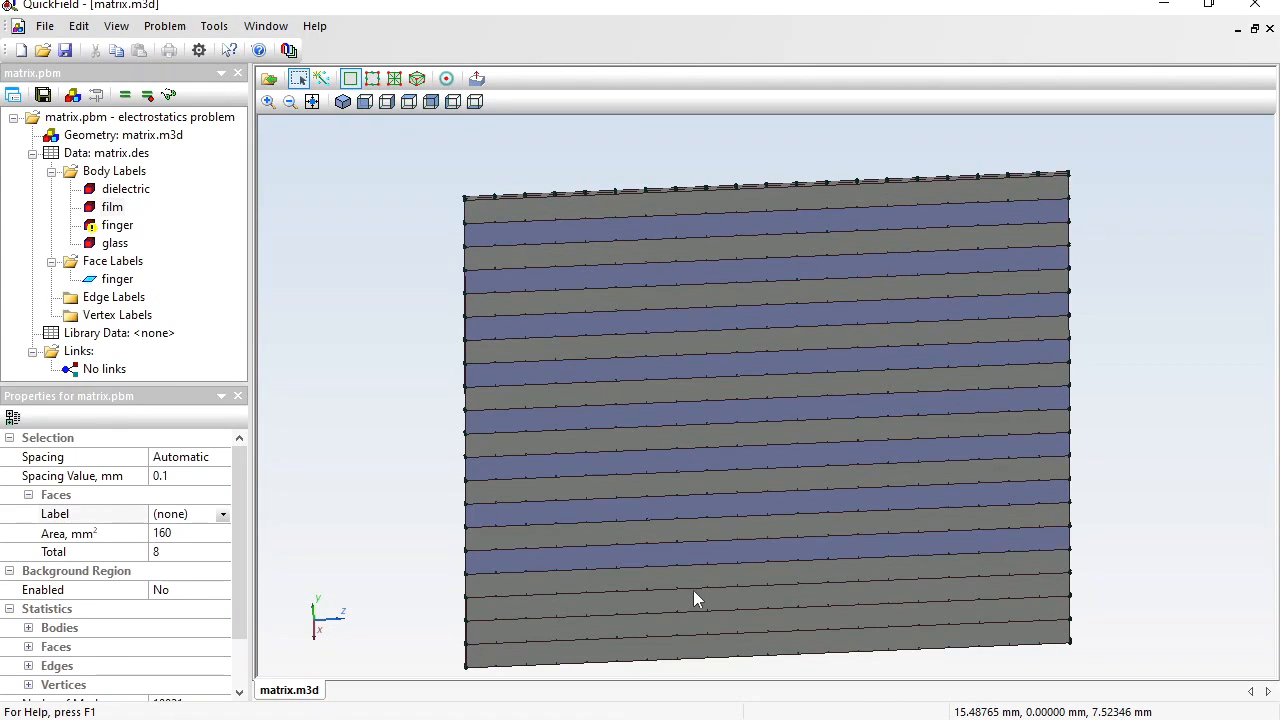
{"action": "left_click", "coordinate": [693, 599], "text": "ctrl"}
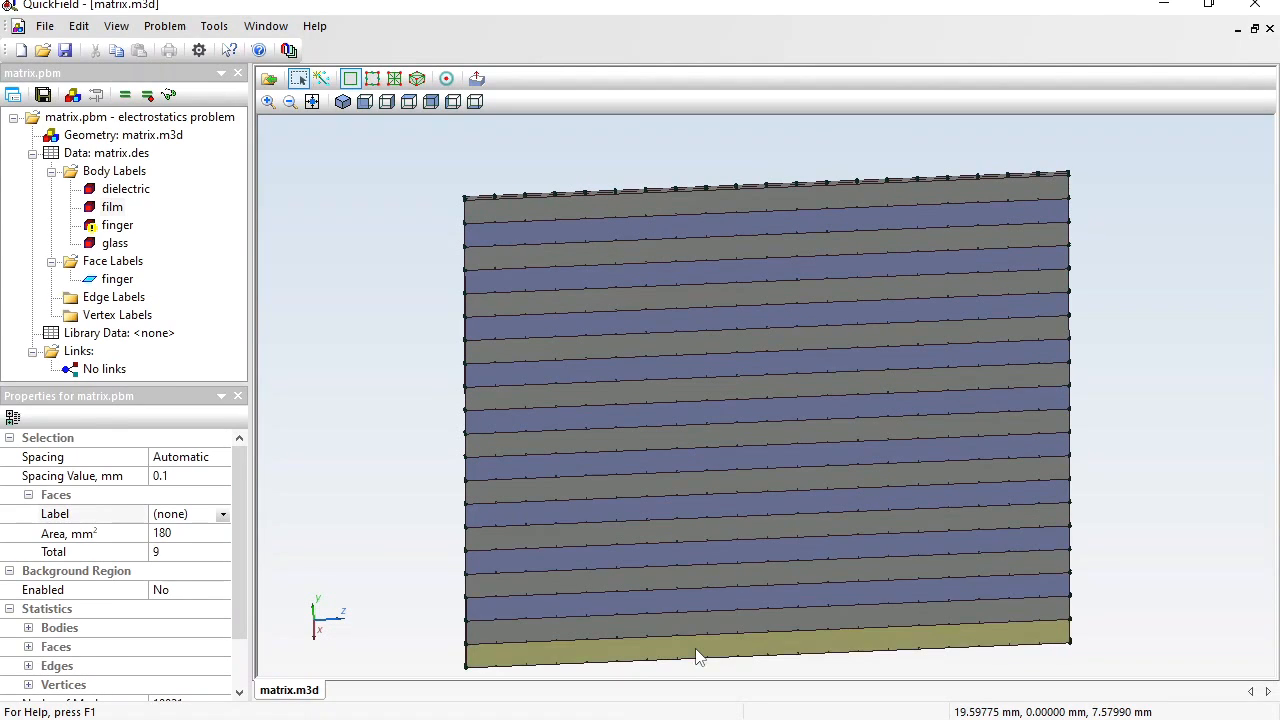
{"action": "left_click", "coordinate": [698, 656], "text": "ctrl"}
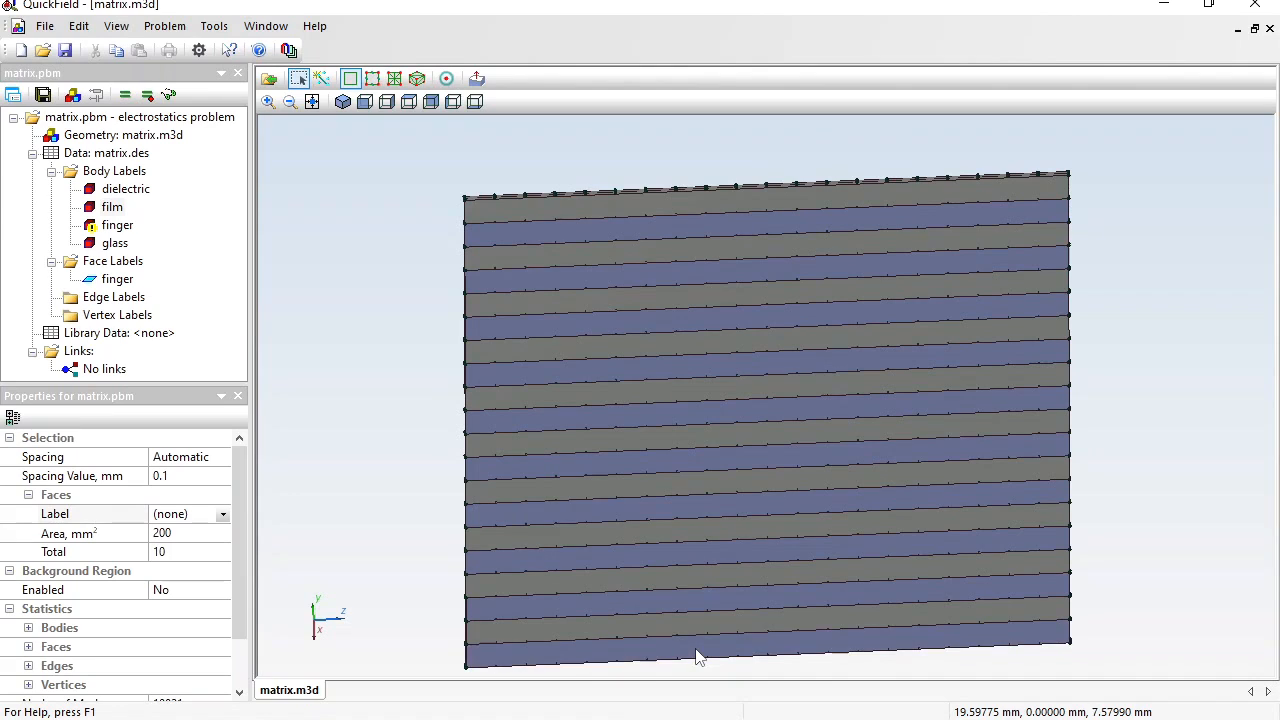
{"action": "left_click", "coordinate": [199, 513]}
{"action": "type", "text": "T"}
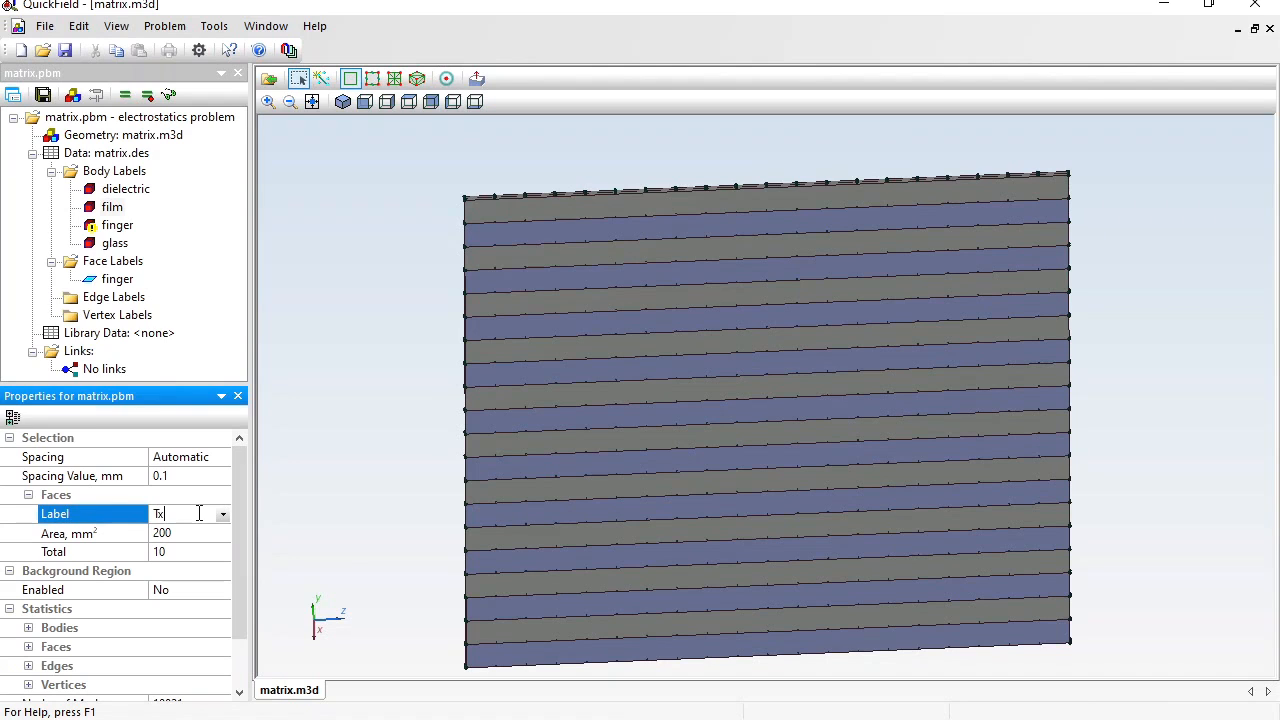
{"action": "type", "text": "x"}
{"action": "key", "text": "Return"}
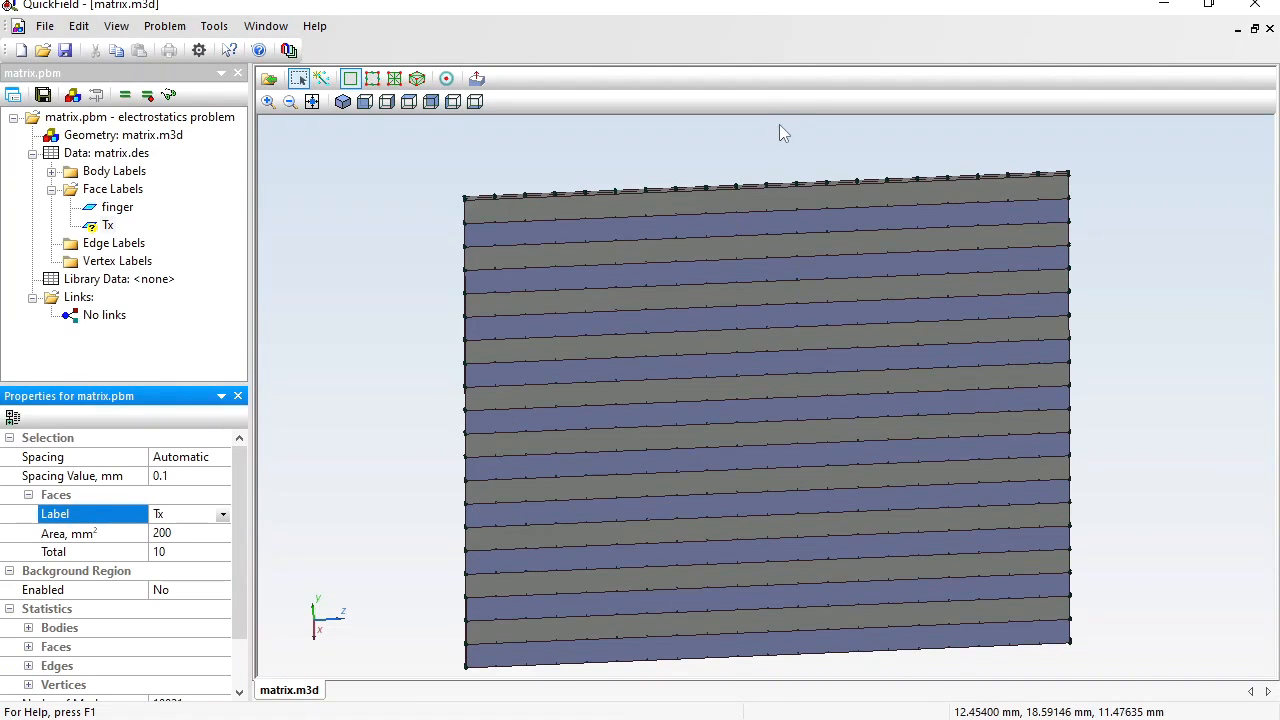
Assign the face label Rx to every second strip on the film's y = 0.2 mm side, ten faces starting with the second strip.
{"action": "left_click_drag", "start_coordinate": [781, 137], "coordinate": [711, 443]}
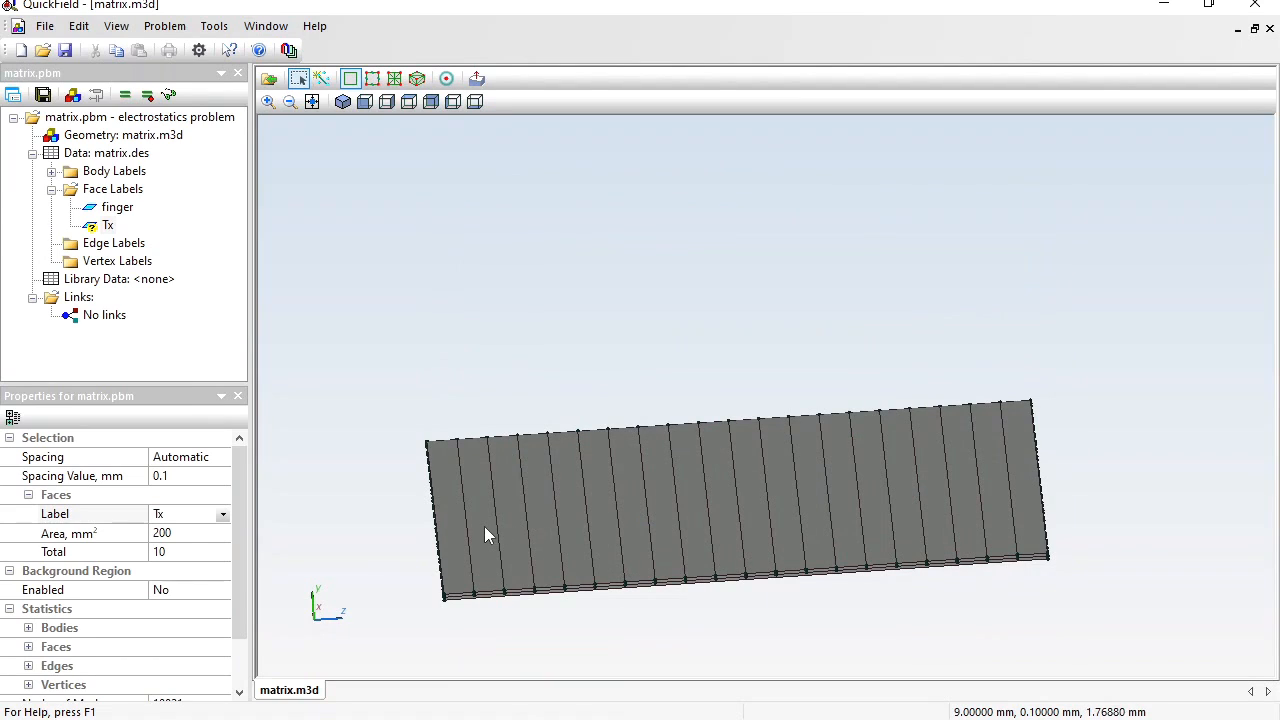
{"action": "left_click_drag", "start_coordinate": [484, 526], "coordinate": [472, 492]}
{"action": "left_click", "coordinate": [472, 492]}
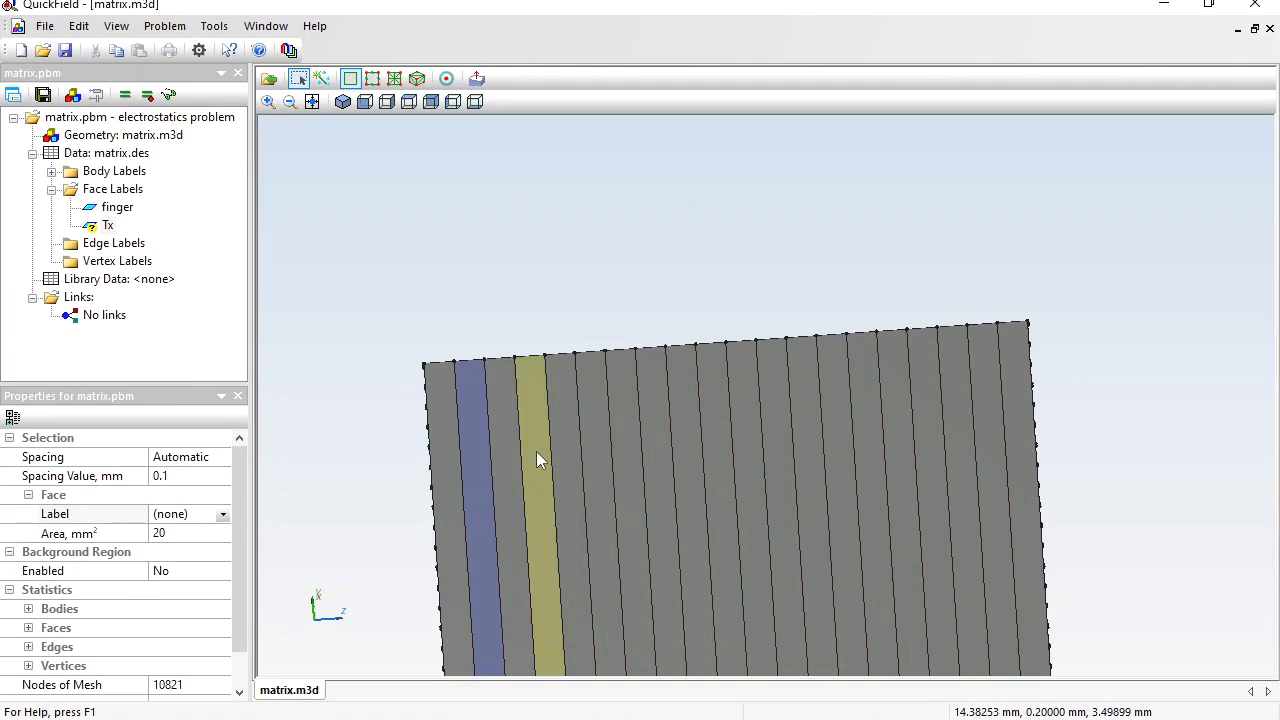
{"action": "left_click", "coordinate": [534, 449], "text": "ctrl"}
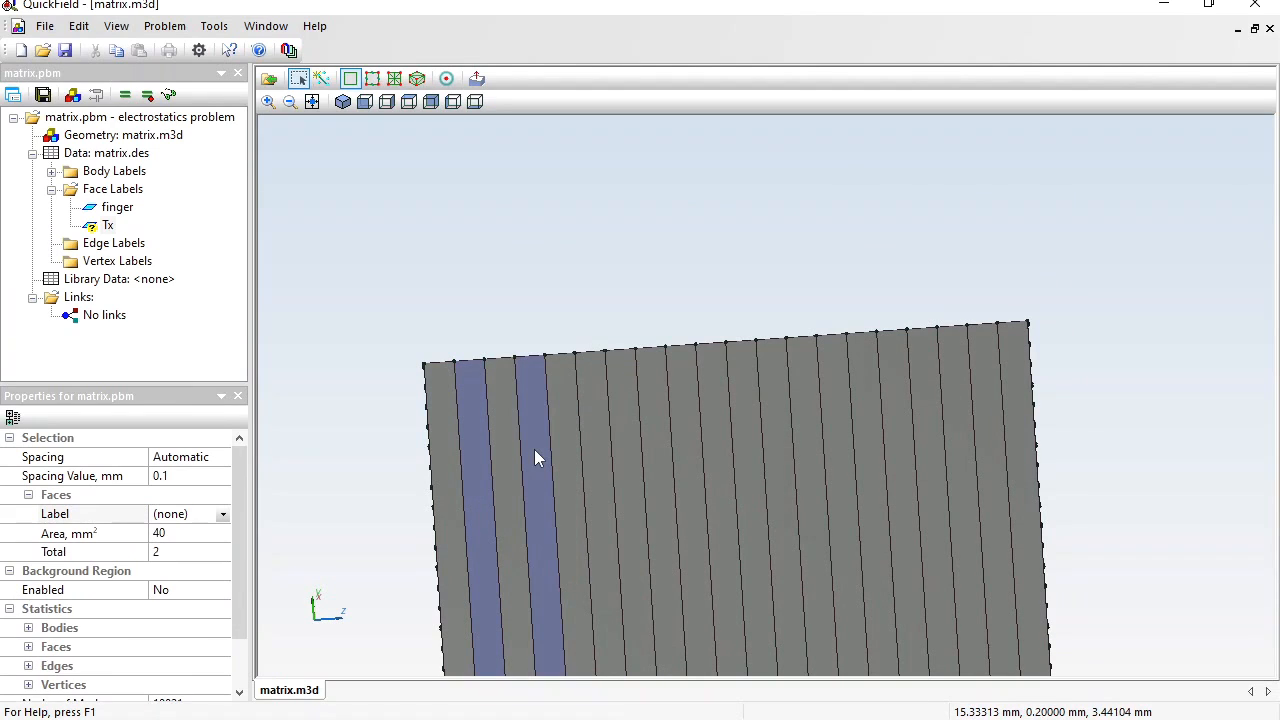
{"action": "left_click", "coordinate": [598, 449], "text": "ctrl"}
{"action": "left_click", "coordinate": [659, 444], "text": "ctrl"}
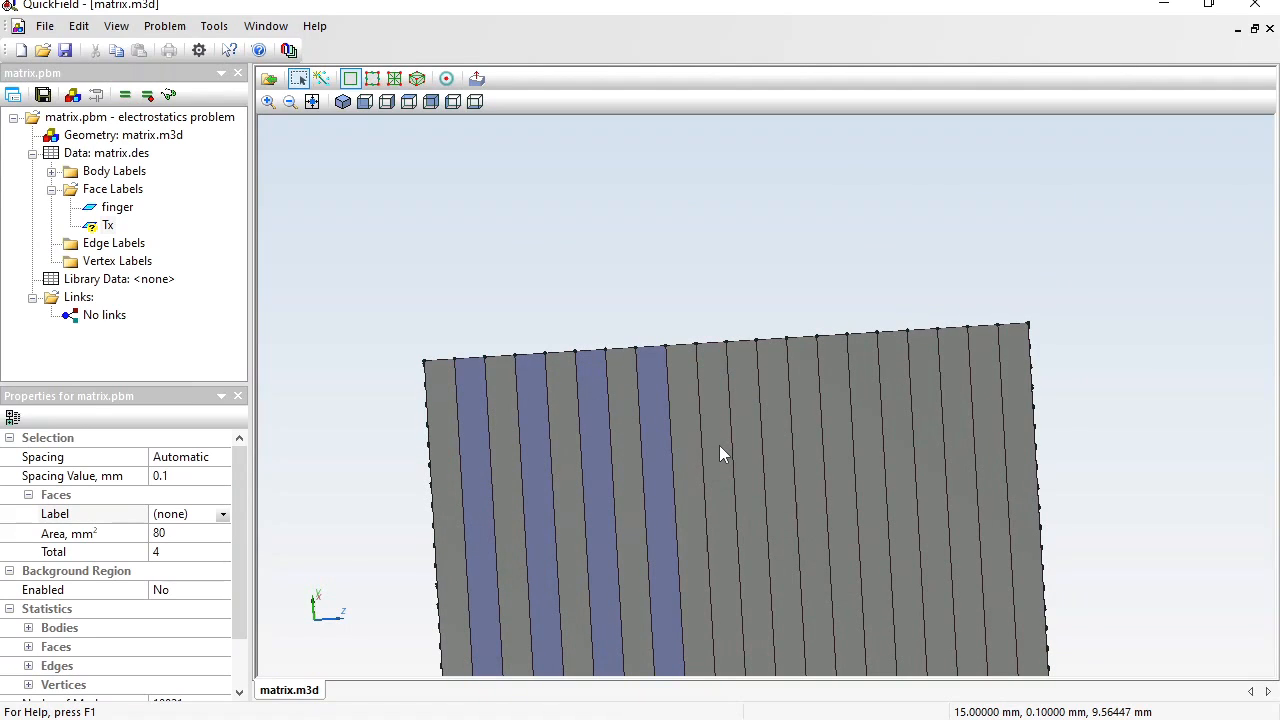
{"action": "left_click", "coordinate": [716, 440], "text": "ctrl"}
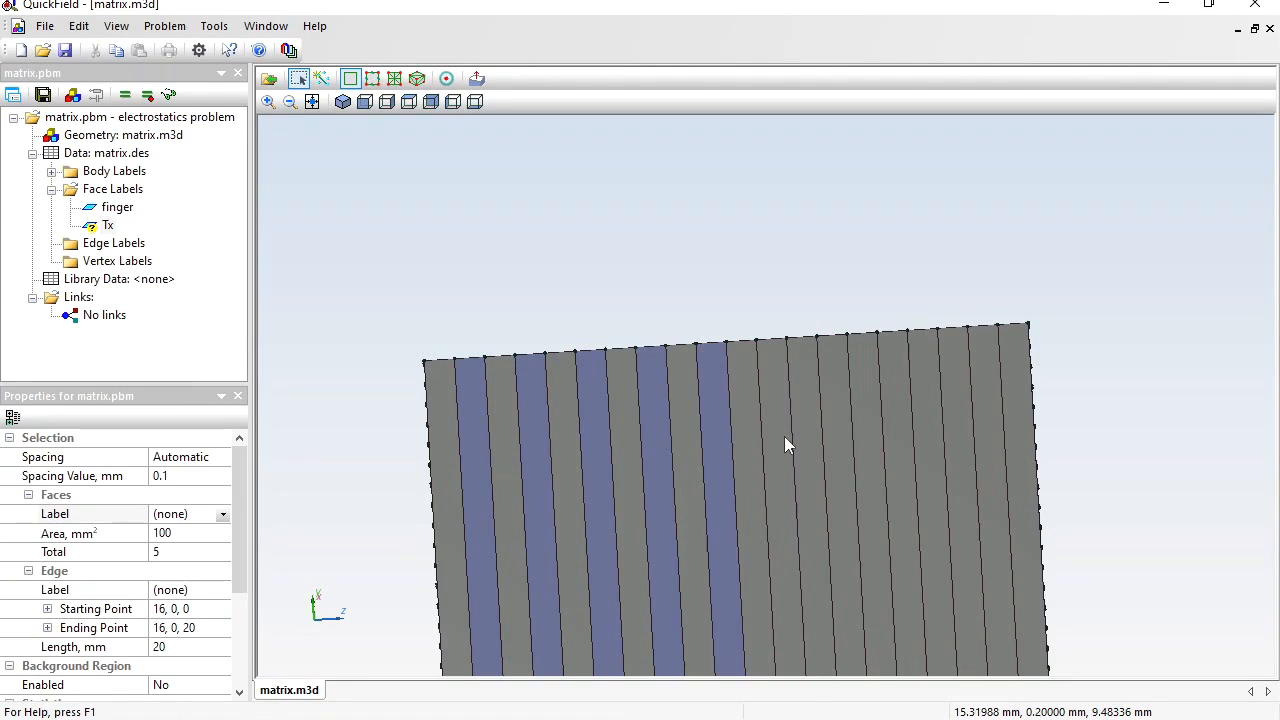
{"action": "left_click", "coordinate": [783, 438], "text": "ctrl"}
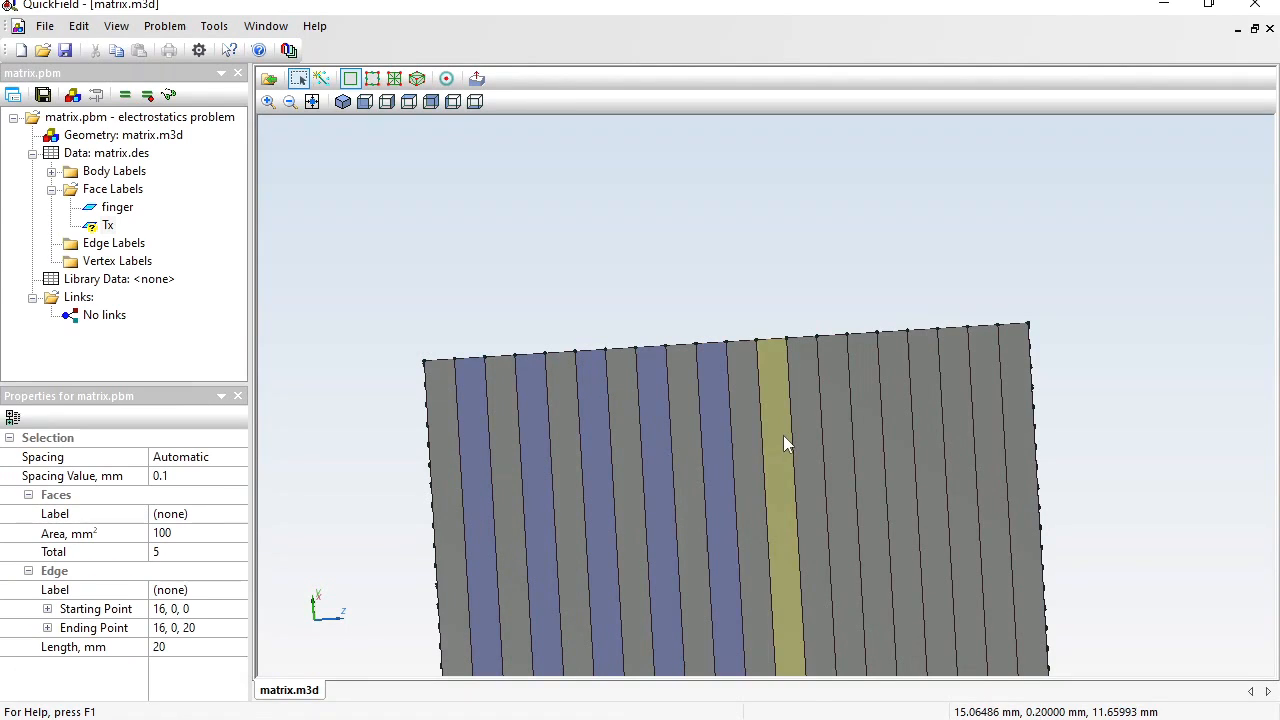
{"action": "left_click", "coordinate": [856, 432], "text": "ctrl"}
{"action": "left_click", "coordinate": [904, 428], "text": "ctrl"}
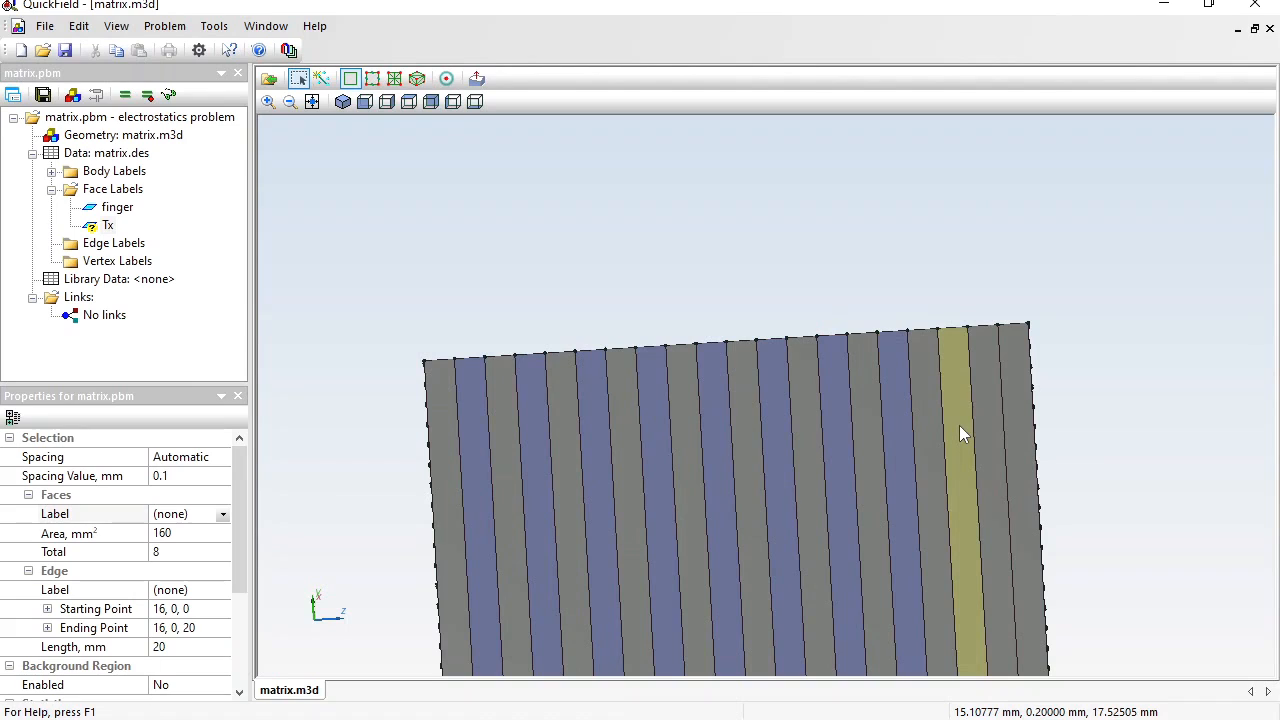
{"action": "left_click", "coordinate": [966, 424], "text": "ctrl"}
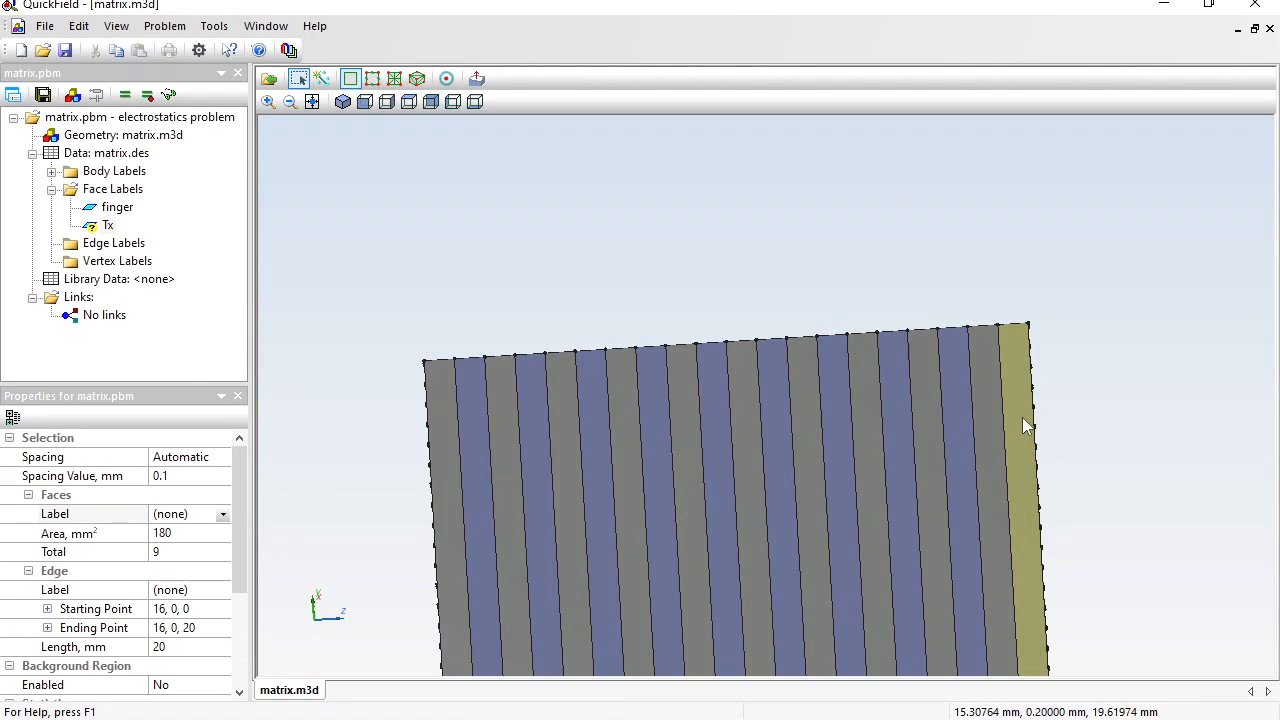
{"action": "left_click", "coordinate": [1025, 427], "text": "ctrl"}
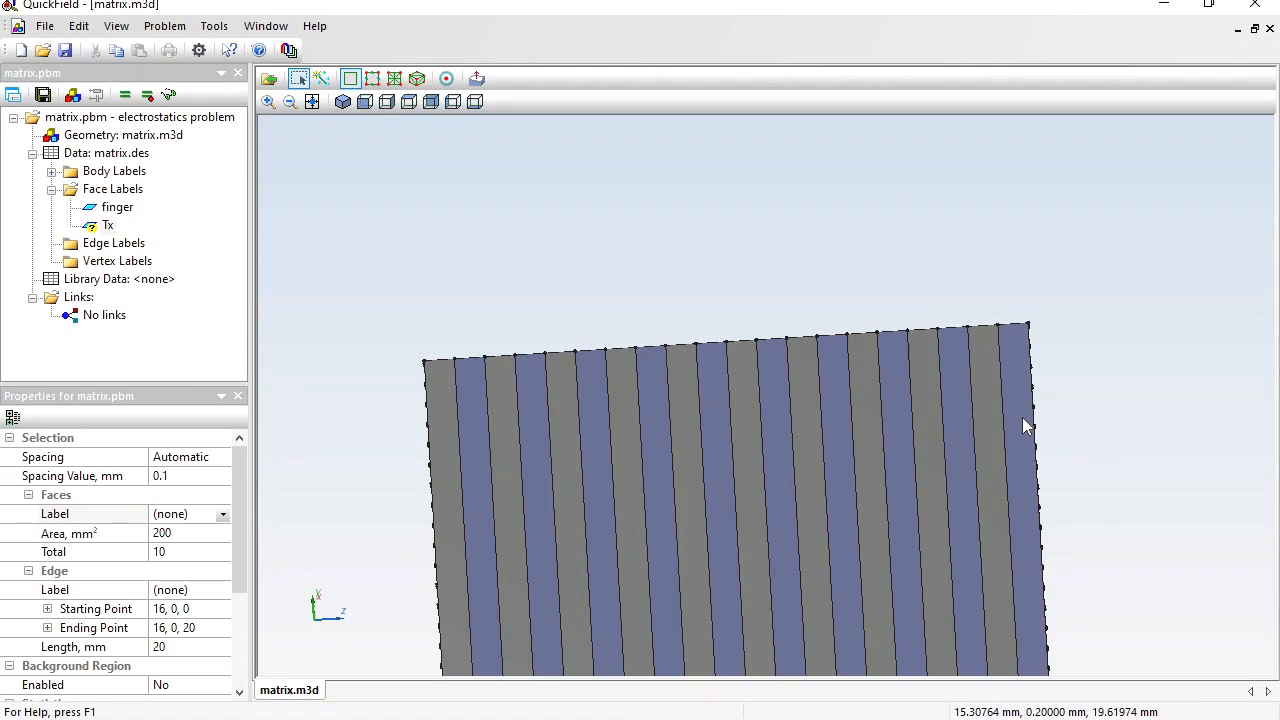
{"action": "left_click", "coordinate": [199, 516]}
{"action": "type", "text": "Rx"}
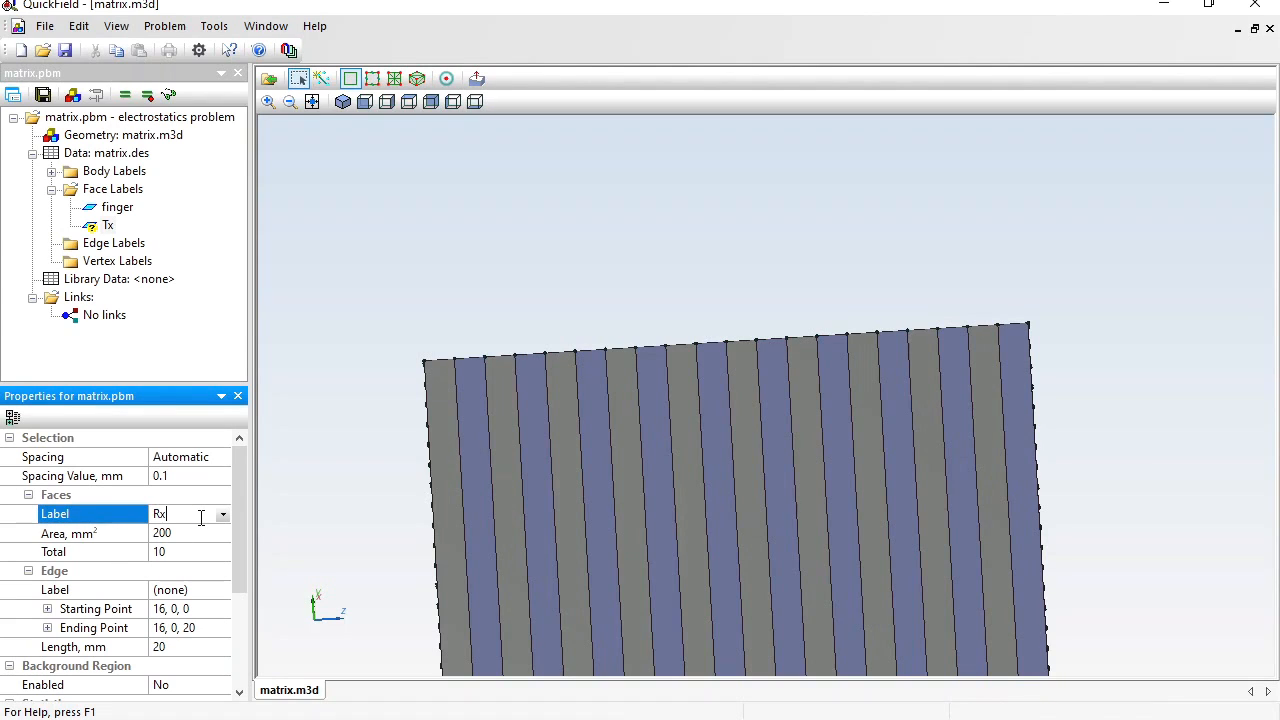
{"action": "key", "text": "Return"}
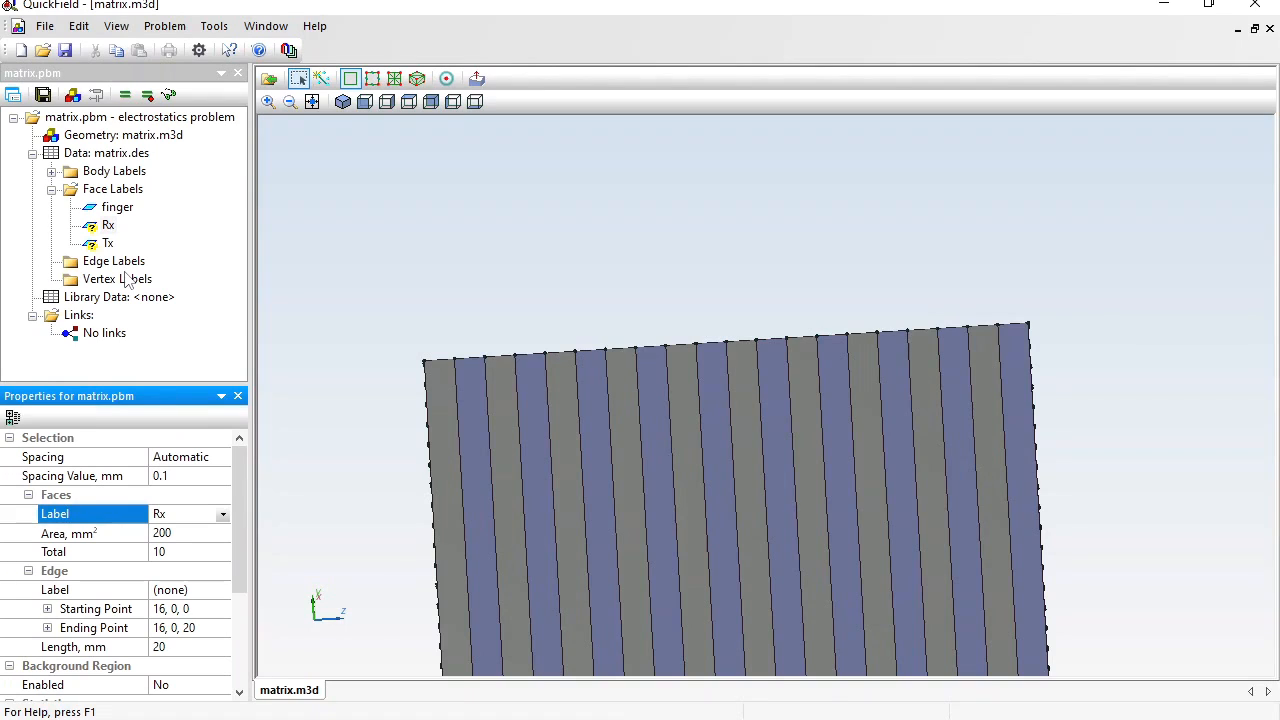
Define both the Rx and Tx face labels as floating conductors with equal voltage.
{"action": "double_click", "coordinate": [108, 226]}
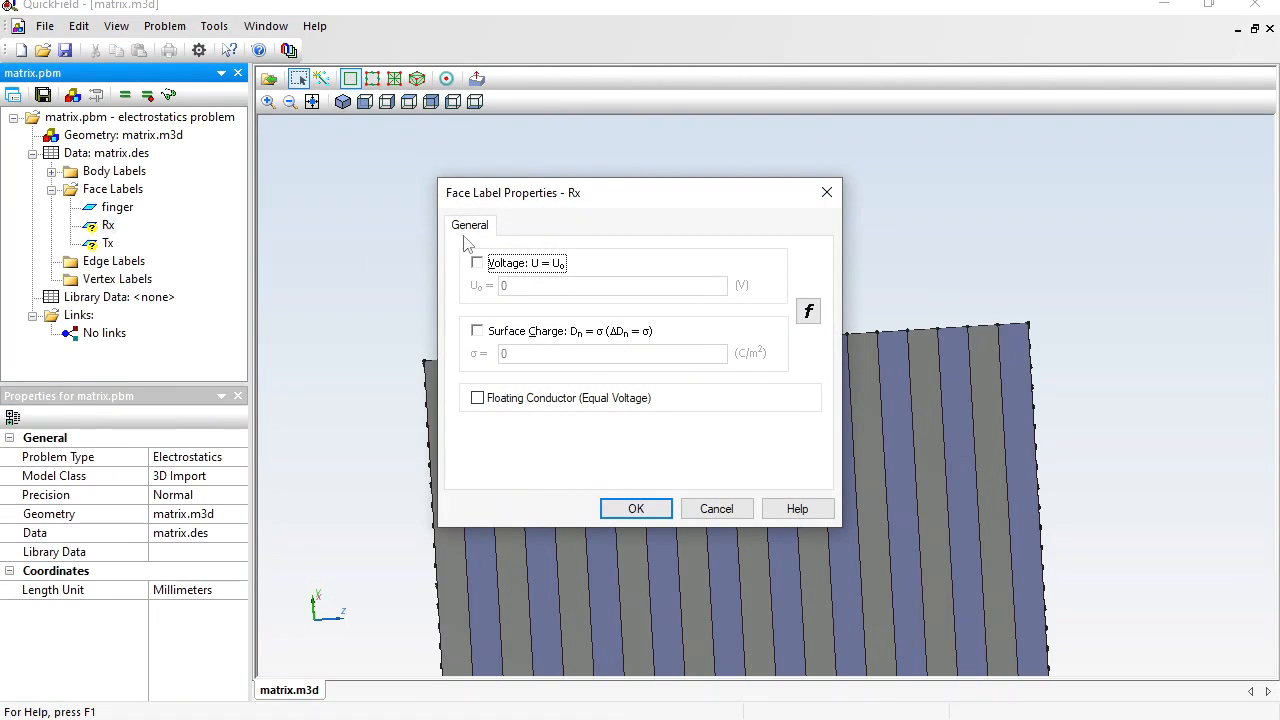
{"action": "left_click", "coordinate": [477, 398]}
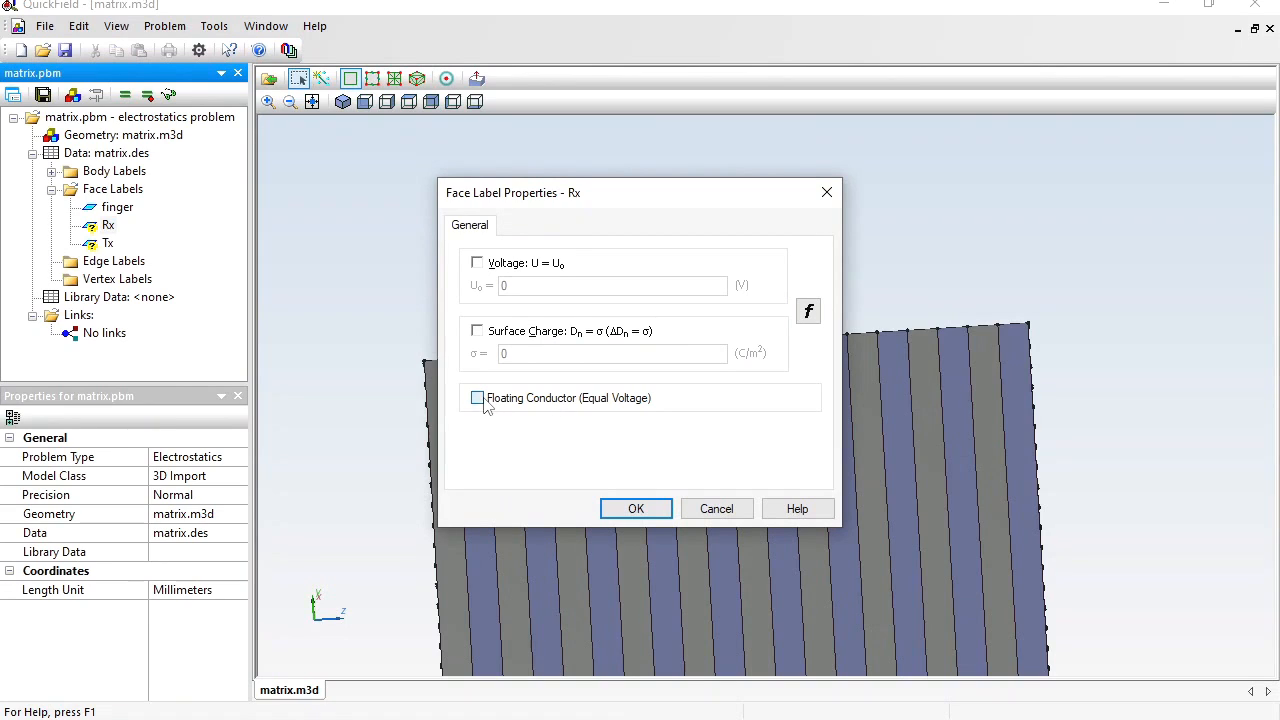
{"action": "left_click", "coordinate": [636, 511]}
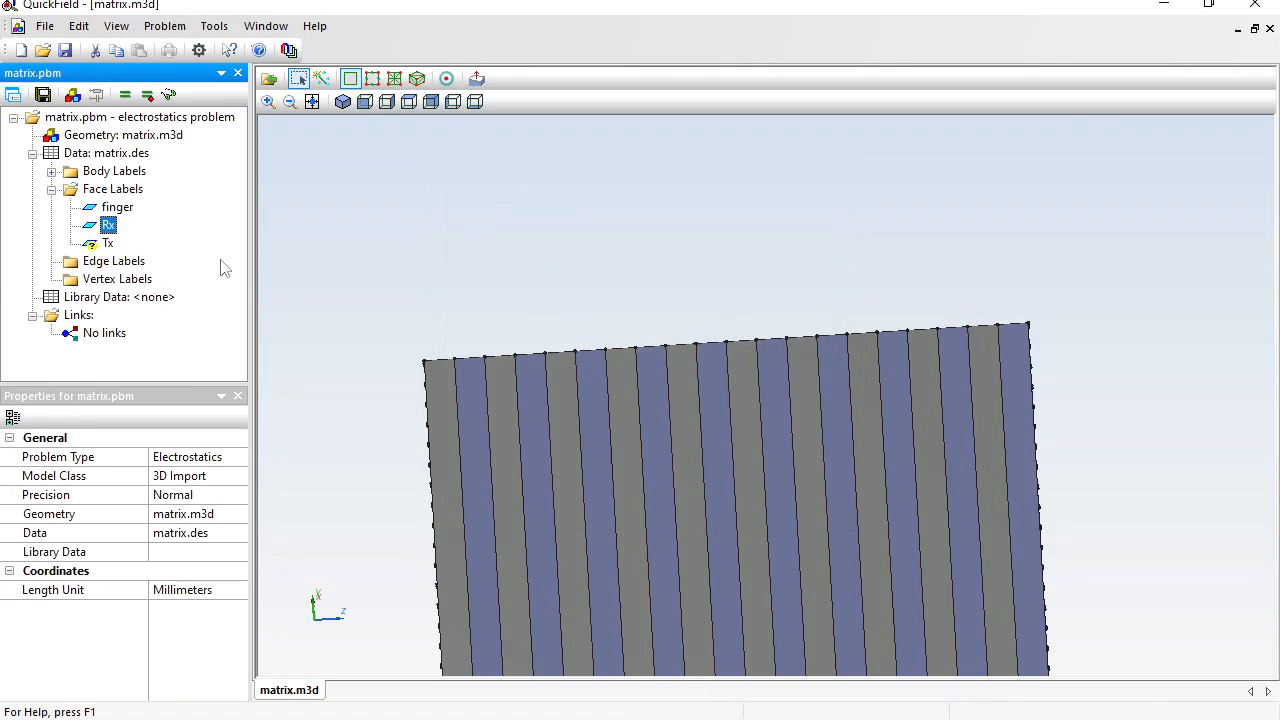
{"action": "left_click", "coordinate": [100, 248]}
{"action": "double_click", "coordinate": [100, 246]}
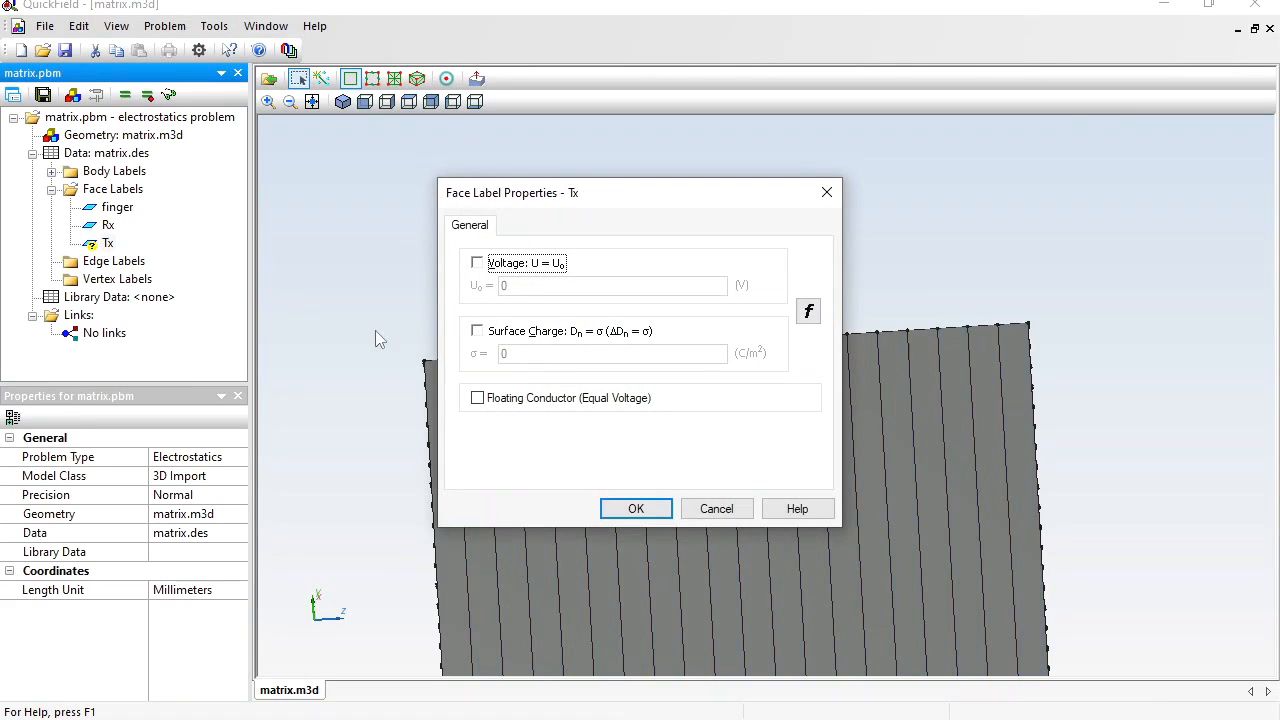
{"action": "left_click", "coordinate": [477, 398]}
{"action": "left_click", "coordinate": [636, 510]}
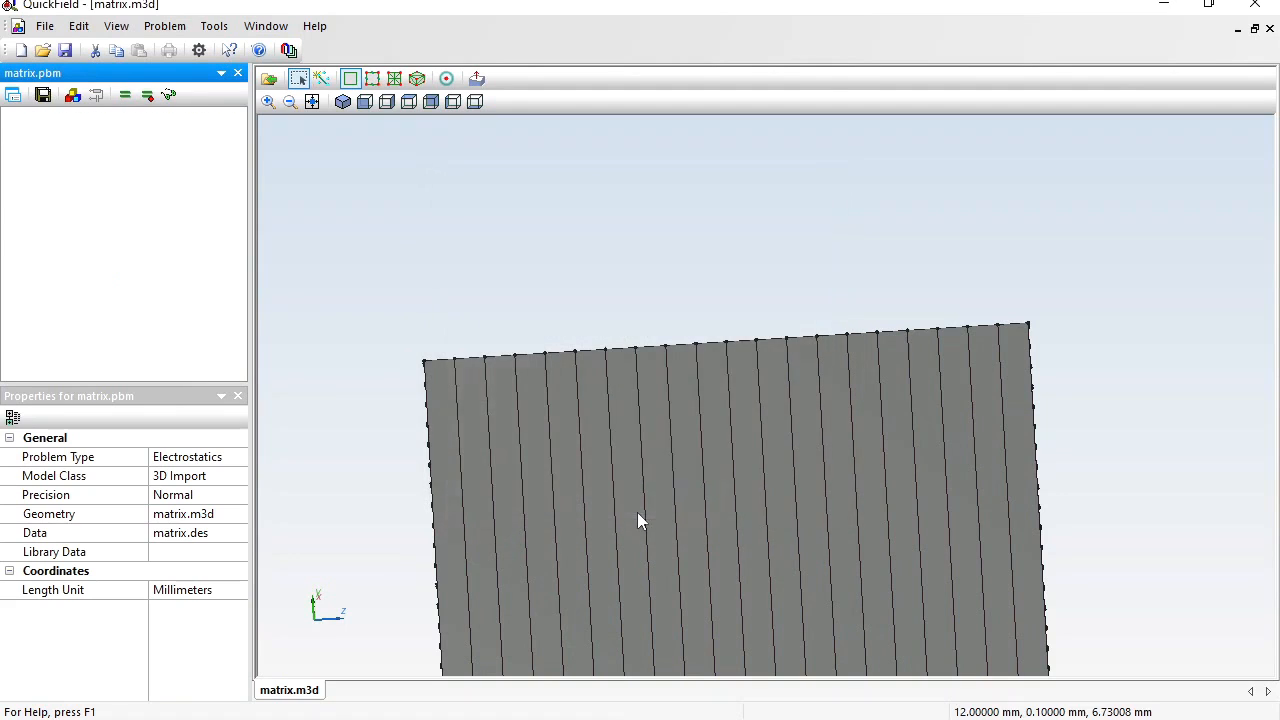
Relabel the tenth strip face on the film's y = 0.2 mm side, one of the Rx electrodes, as -V.
{"action": "left_click", "coordinate": [728, 540]}
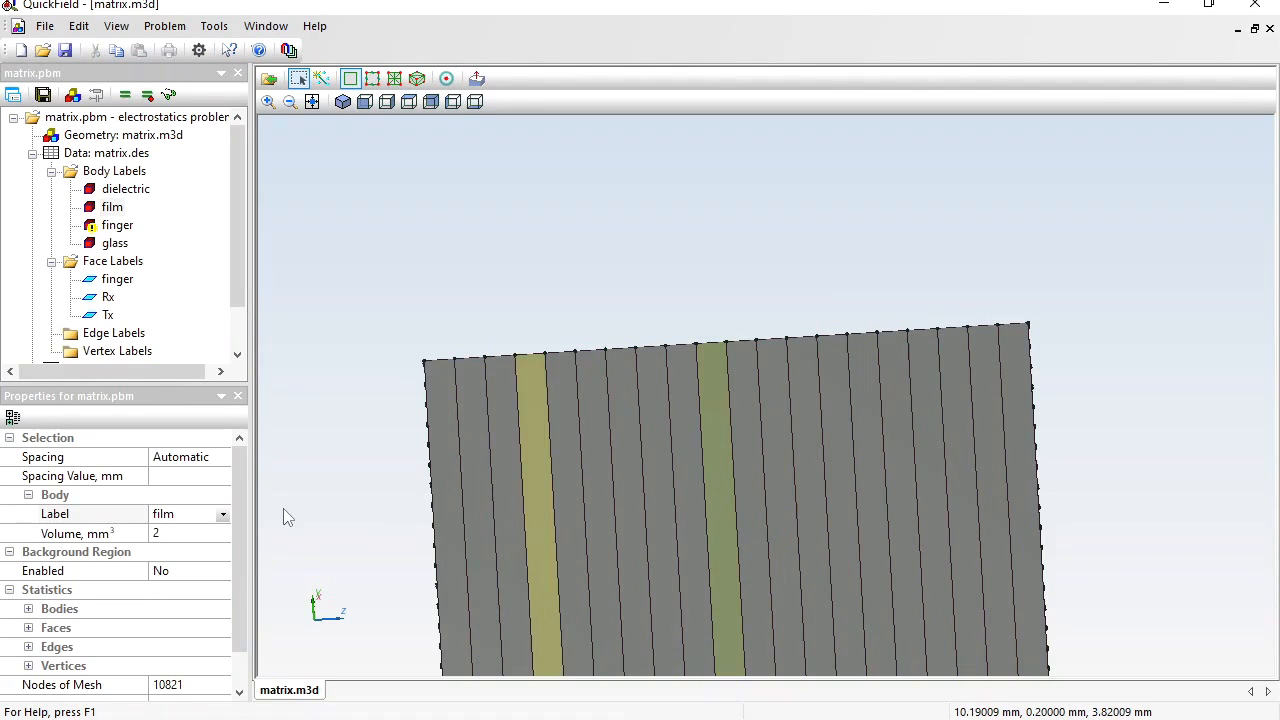
{"action": "left_click", "coordinate": [722, 499]}
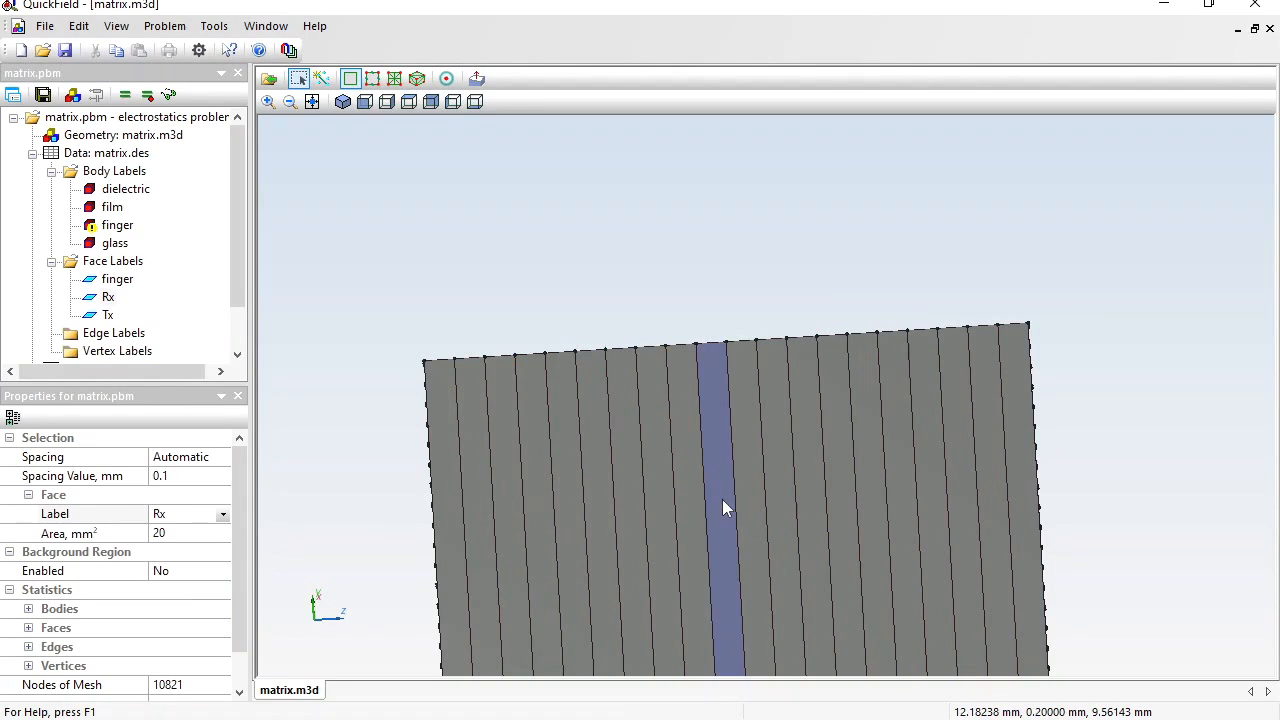
{"action": "left_click", "coordinate": [181, 514]}
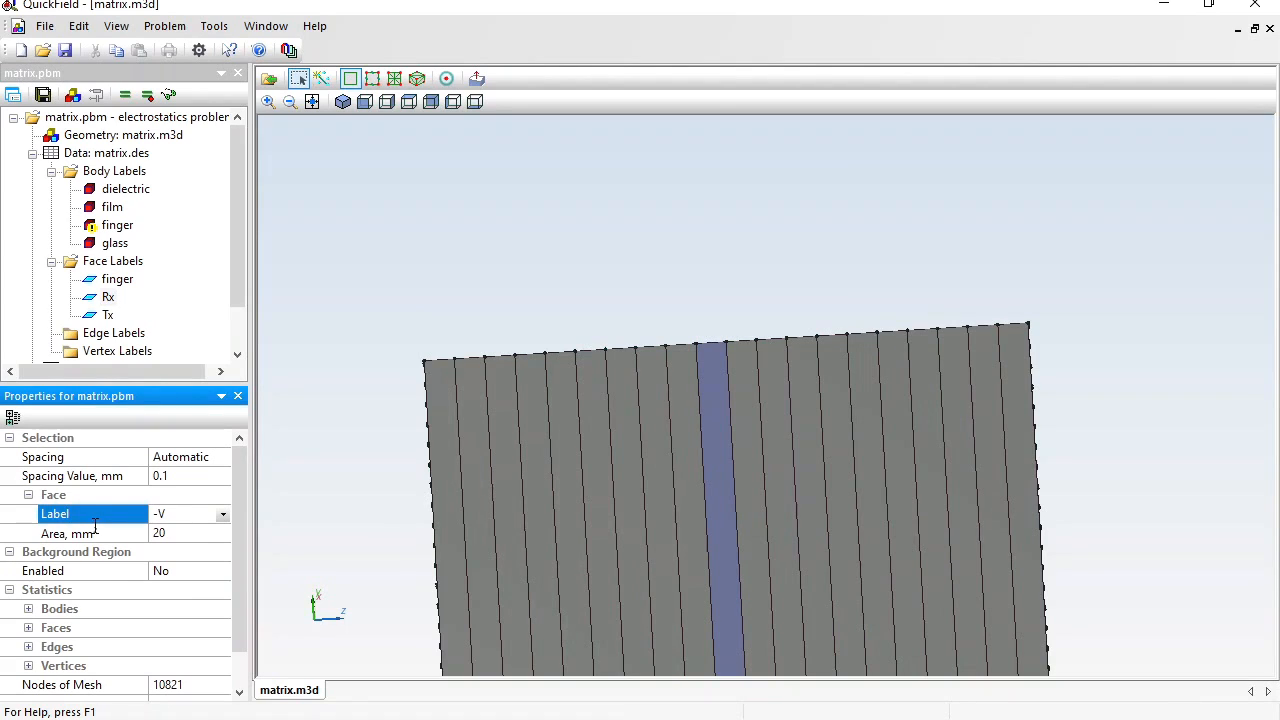
{"action": "key", "text": "Return"}
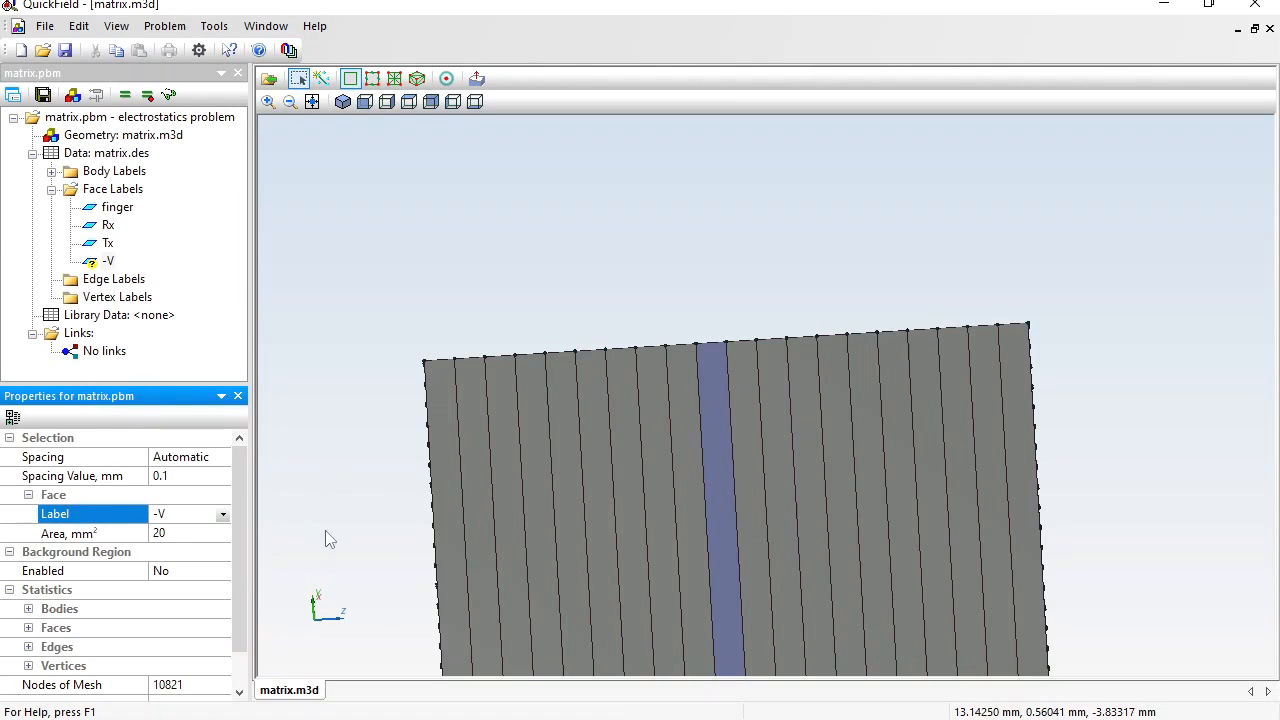
Relabel the tenth strip face on the film's y = 0 side, one of the Tx electrodes, as +V.
{"action": "left_click_drag", "start_coordinate": [386, 614], "coordinate": [417, 371]}
{"action": "left_click", "coordinate": [533, 327]}
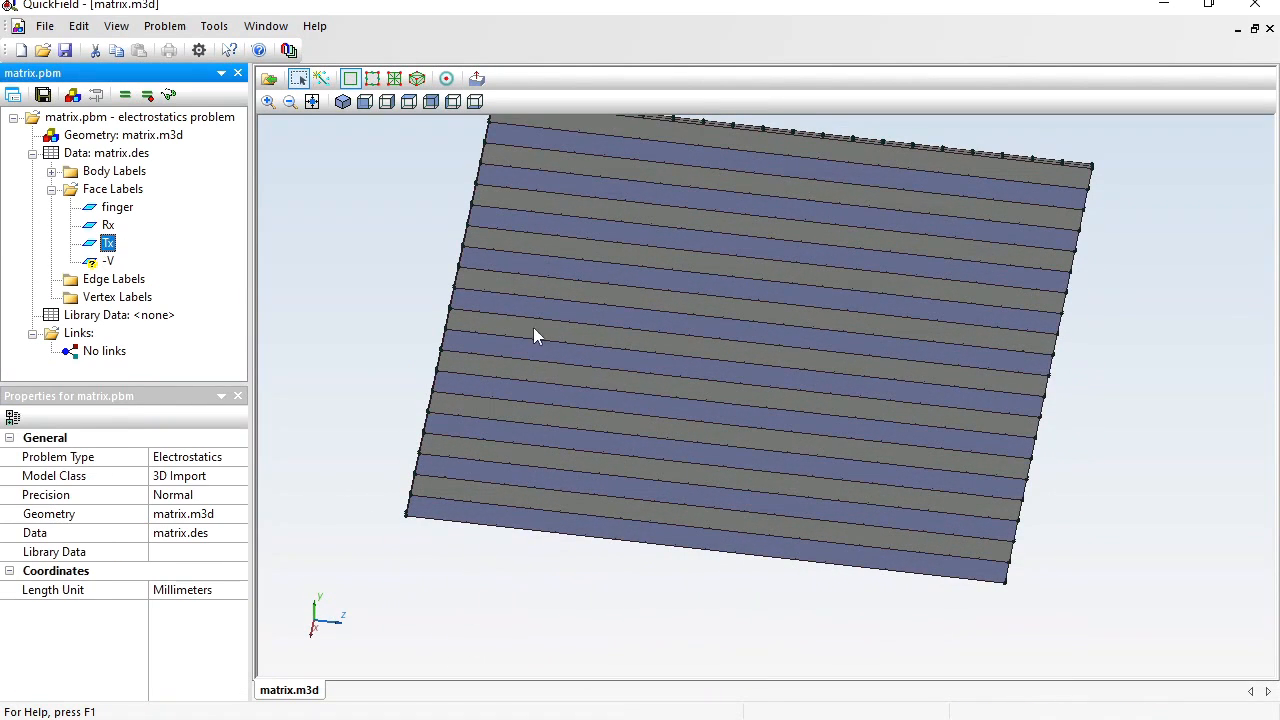
{"action": "left_click", "coordinate": [667, 321]}
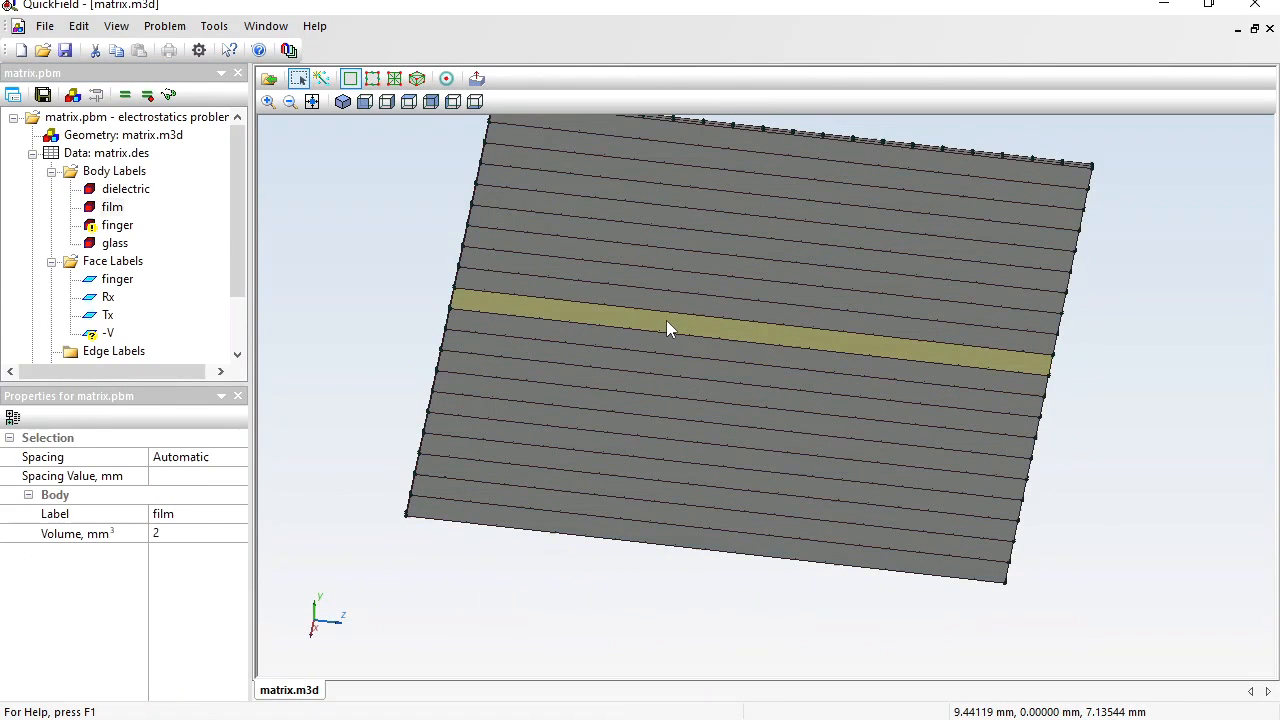
{"action": "left_click", "coordinate": [666, 322]}
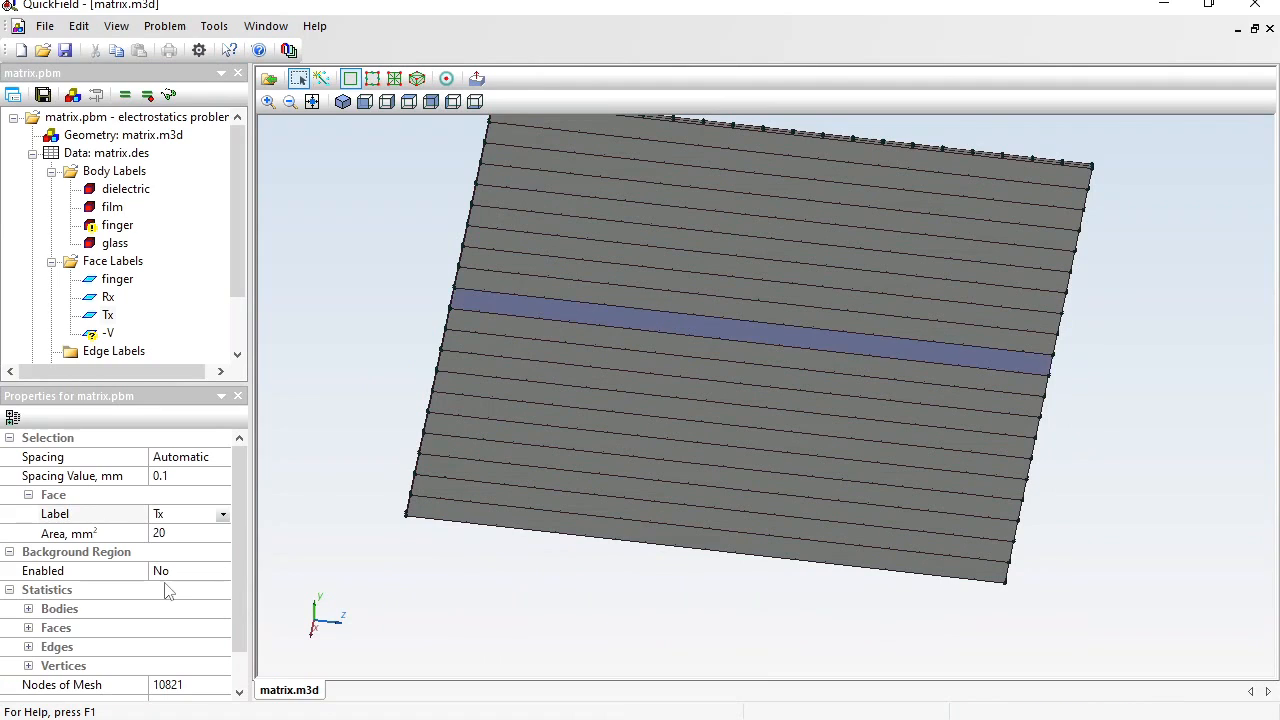
{"action": "left_click", "coordinate": [181, 515]}
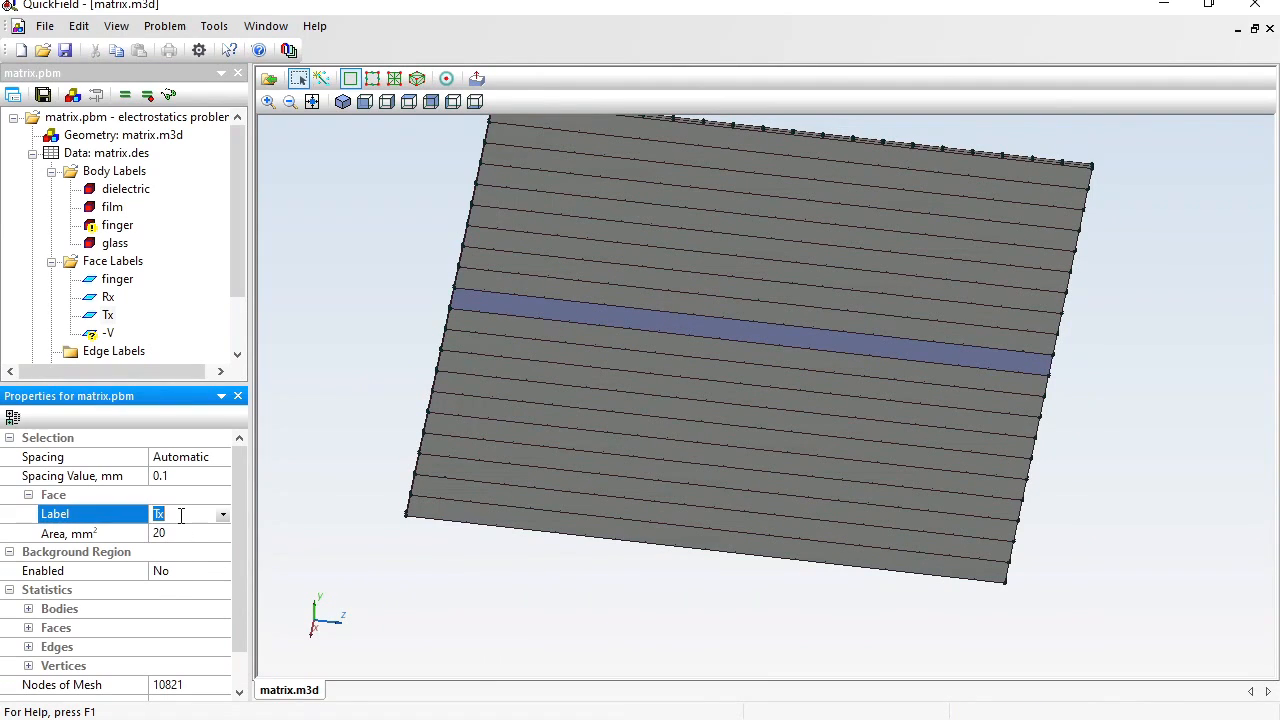
{"action": "type", "text": "+V"}
{"action": "key", "text": "Return"}
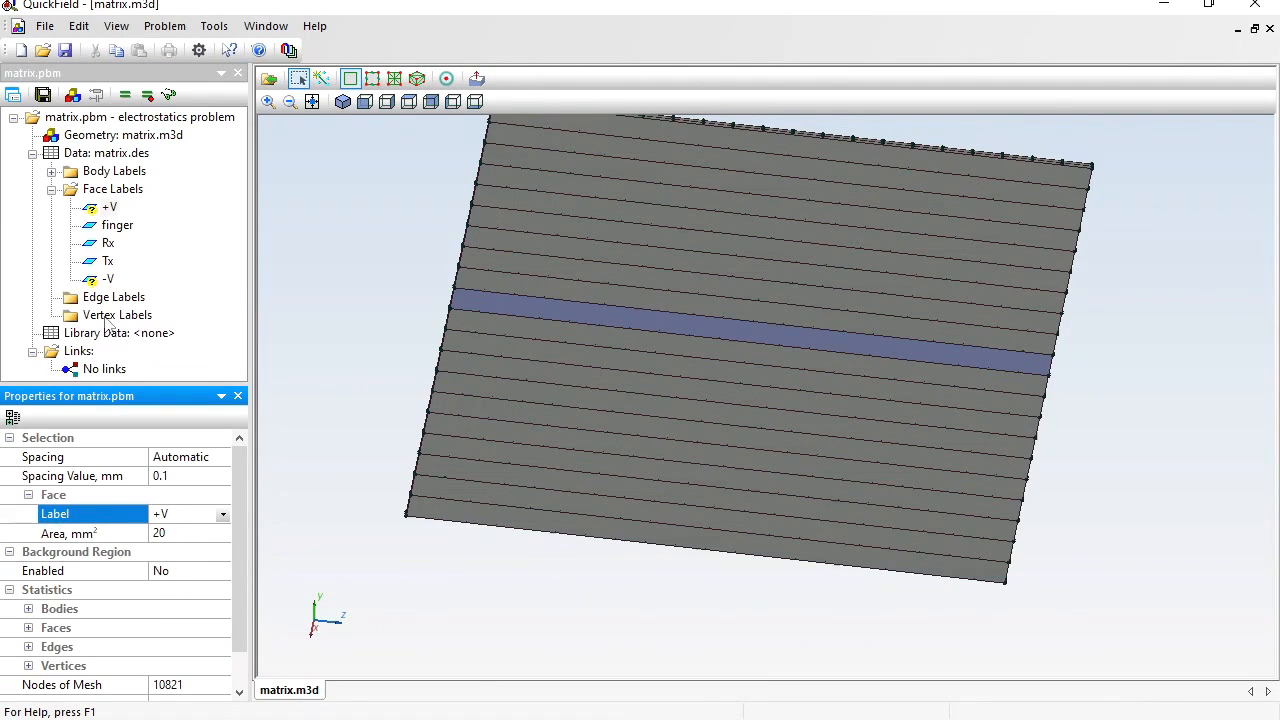
Define the +V face label with a fixed voltage of +1 V.
{"action": "left_click", "coordinate": [100, 207]}
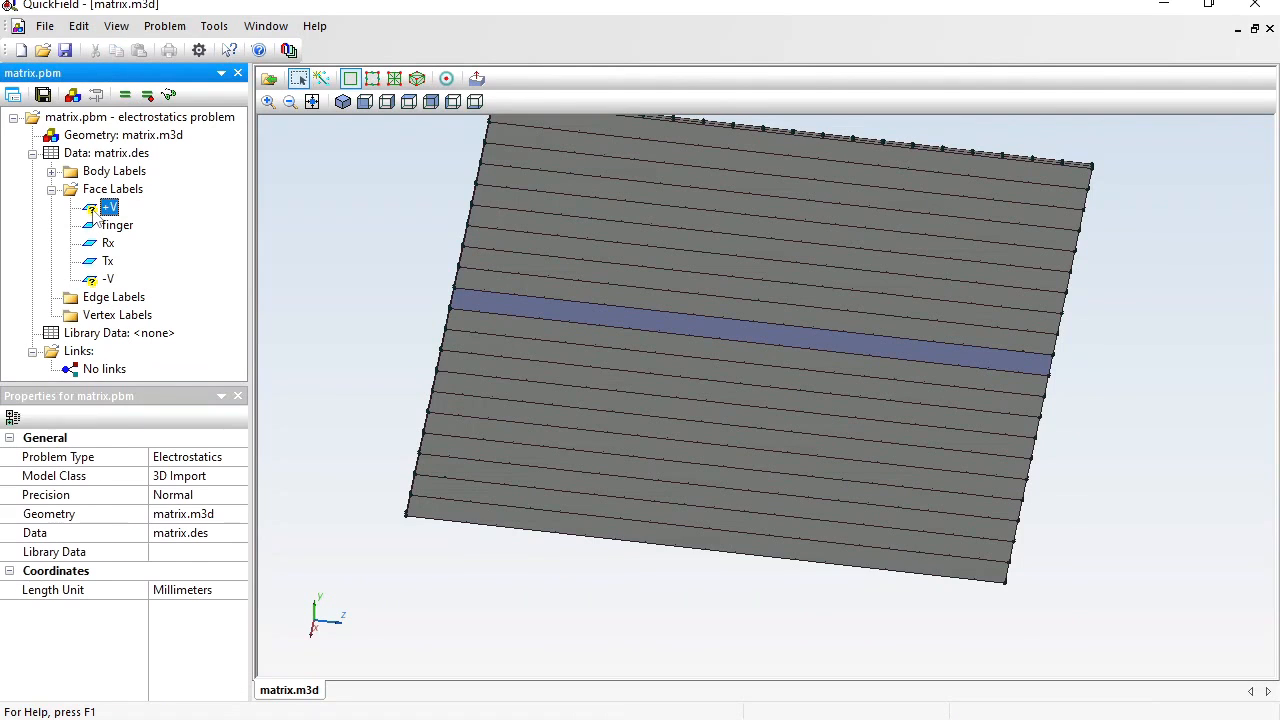
{"action": "double_click", "coordinate": [91, 207]}
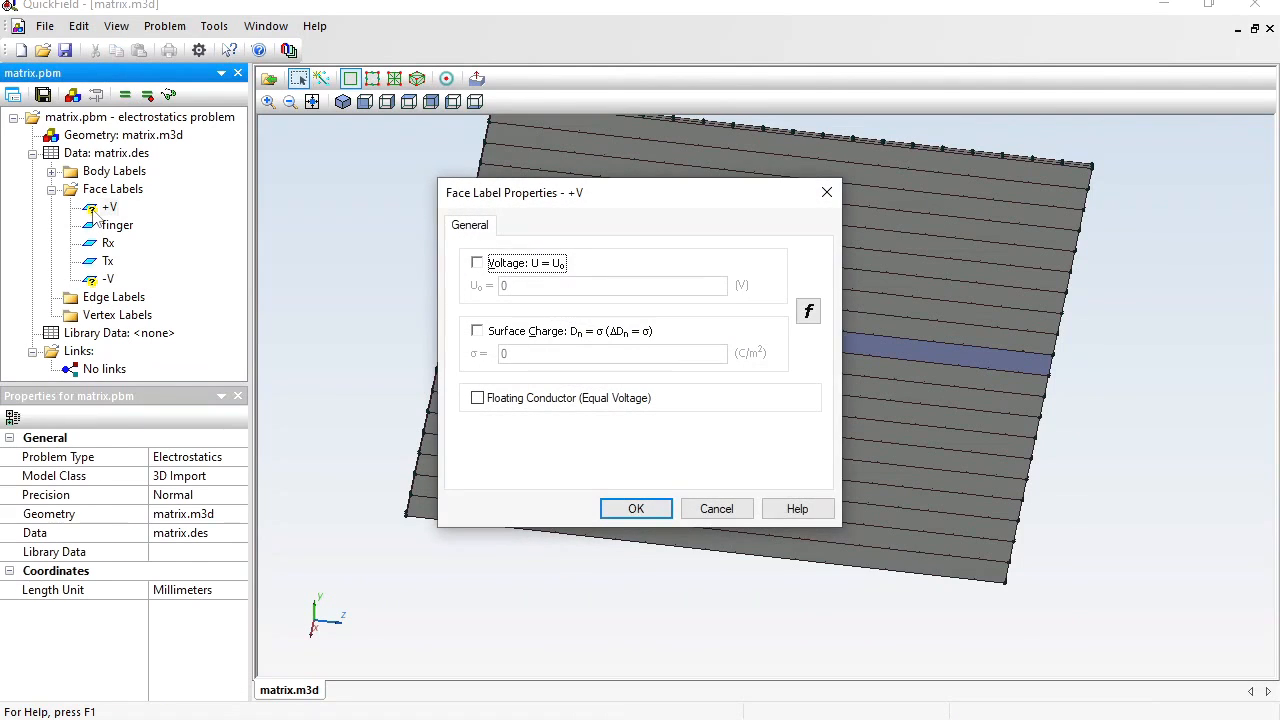
{"action": "left_click", "coordinate": [477, 262]}
{"action": "type", "text": "+1"}
{"action": "key", "text": "Return"}
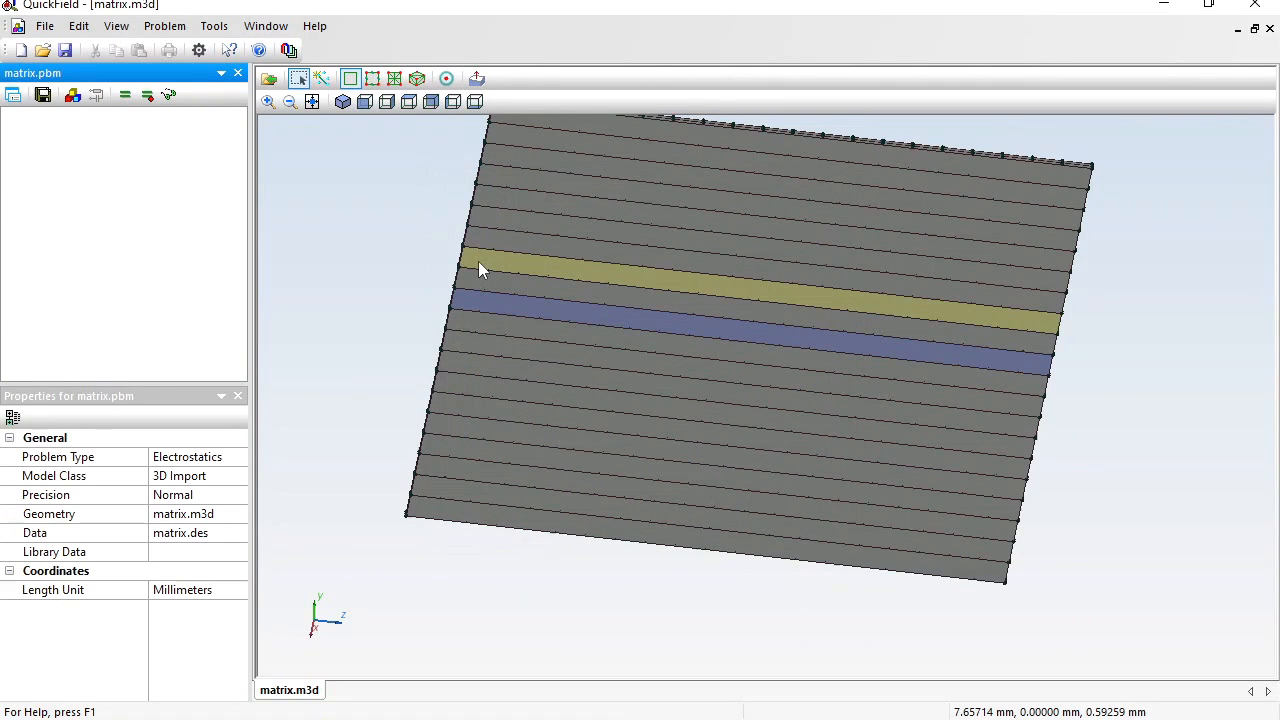
Define the -V face label with a fixed voltage of -1 V.
{"action": "left_click", "coordinate": [107, 280]}
{"action": "double_click", "coordinate": [106, 280]}
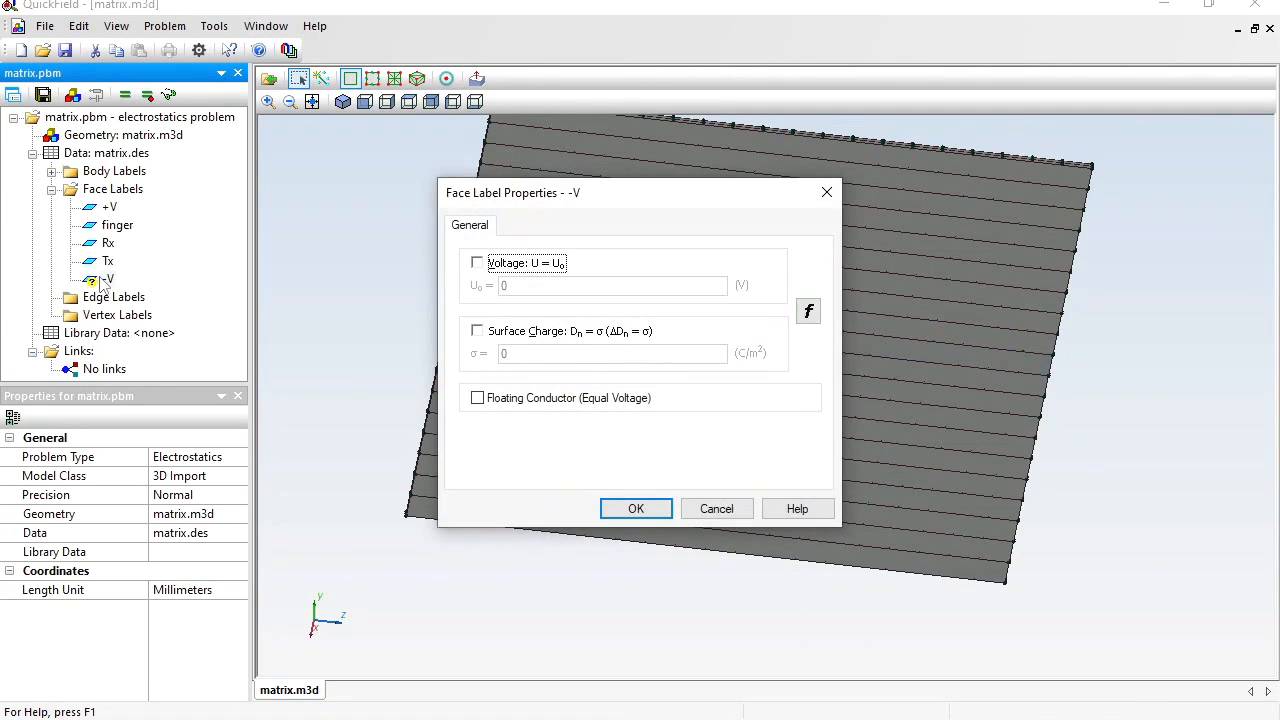
{"action": "left_click", "coordinate": [477, 262]}
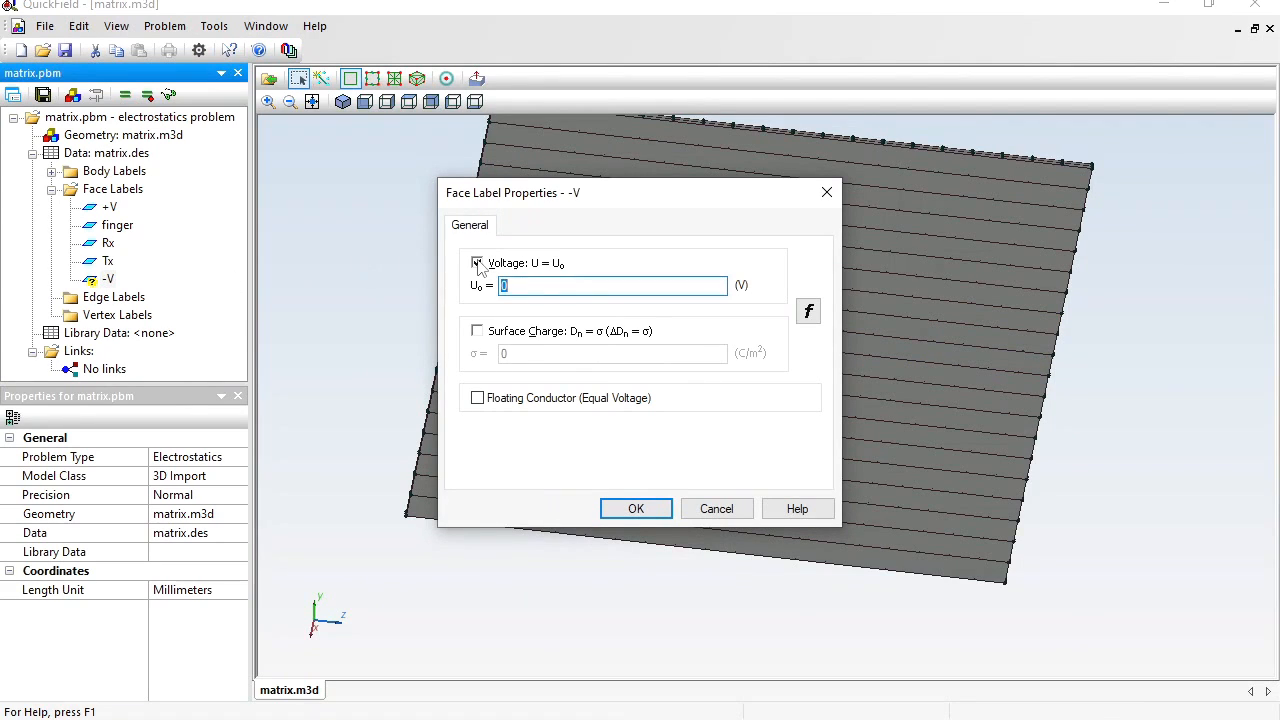
{"action": "type", "text": "-1"}
{"action": "key", "text": "Return"}
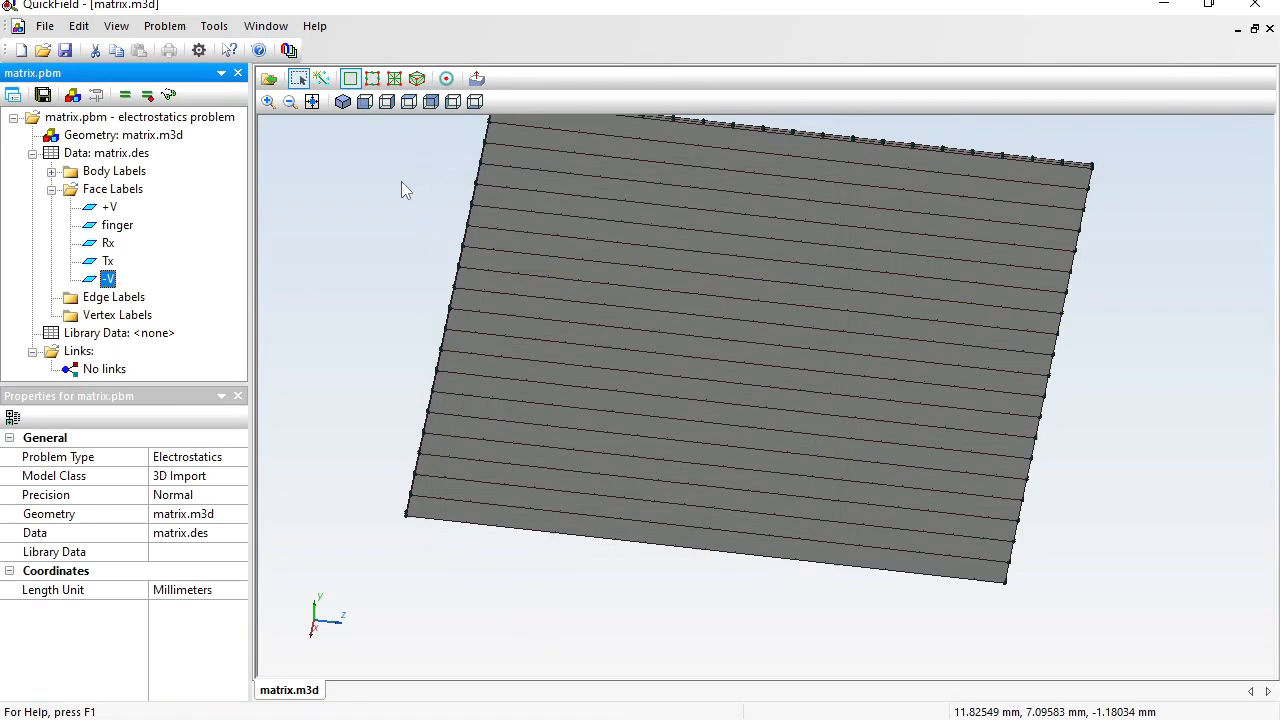
Show all hidden bodies of the model again, including the finger cylinder and the plates around the film.
{"action": "left_click_drag", "start_coordinate": [401, 181], "coordinate": [486, 340]}
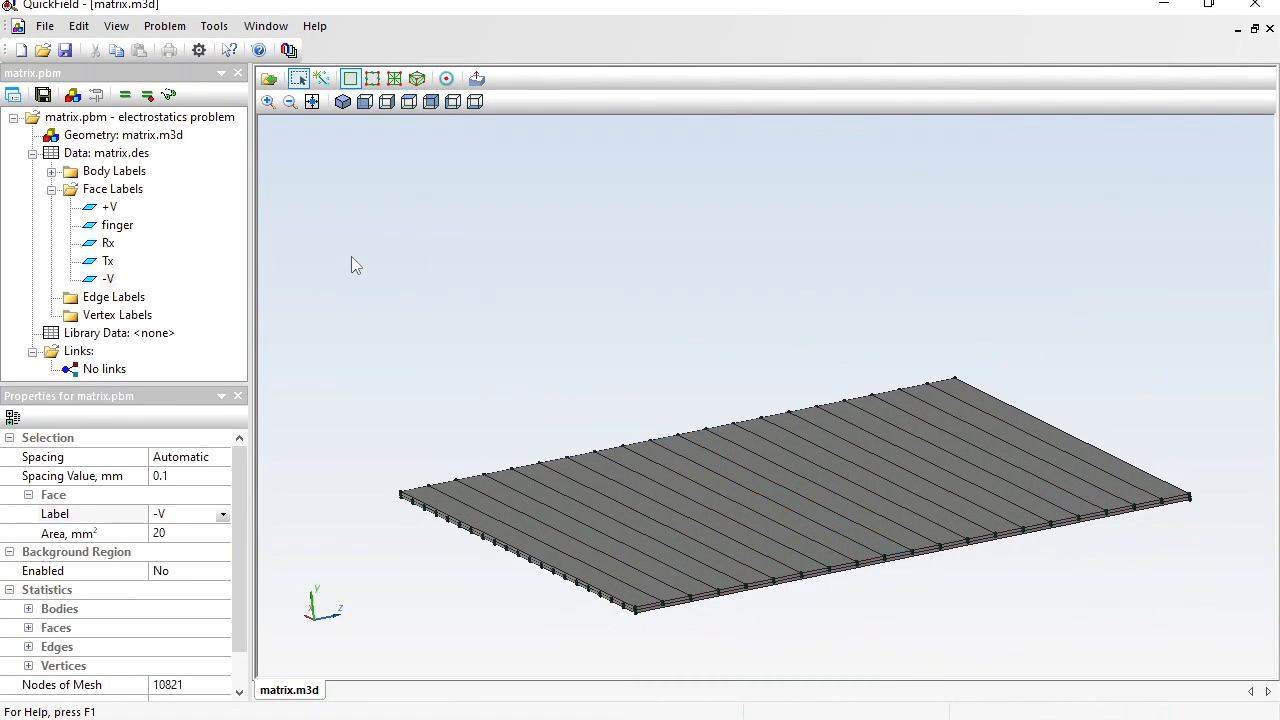
{"action": "right_click", "coordinate": [351, 256]}
{"action": "left_click", "coordinate": [420, 510]}
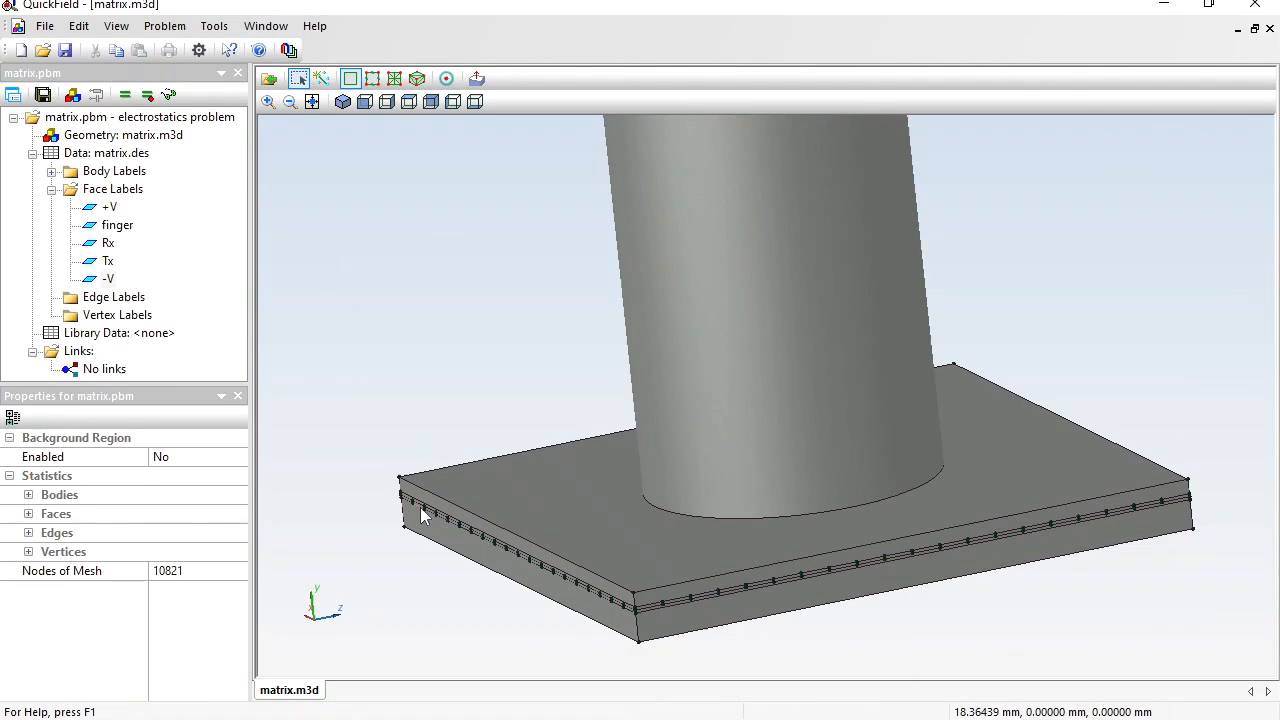
Enable the background region around the whole model and set its padding to 100 %.
{"action": "left_click", "coordinate": [311, 102]}
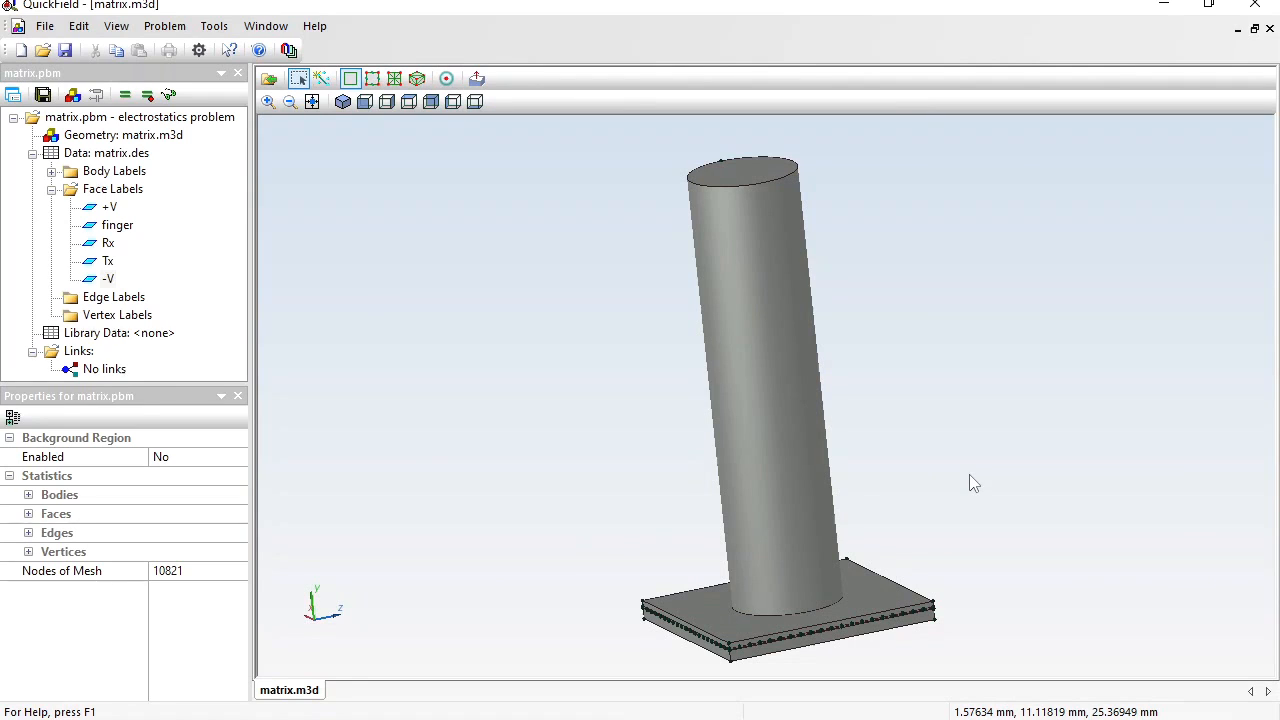
{"action": "left_click", "coordinate": [229, 458]}
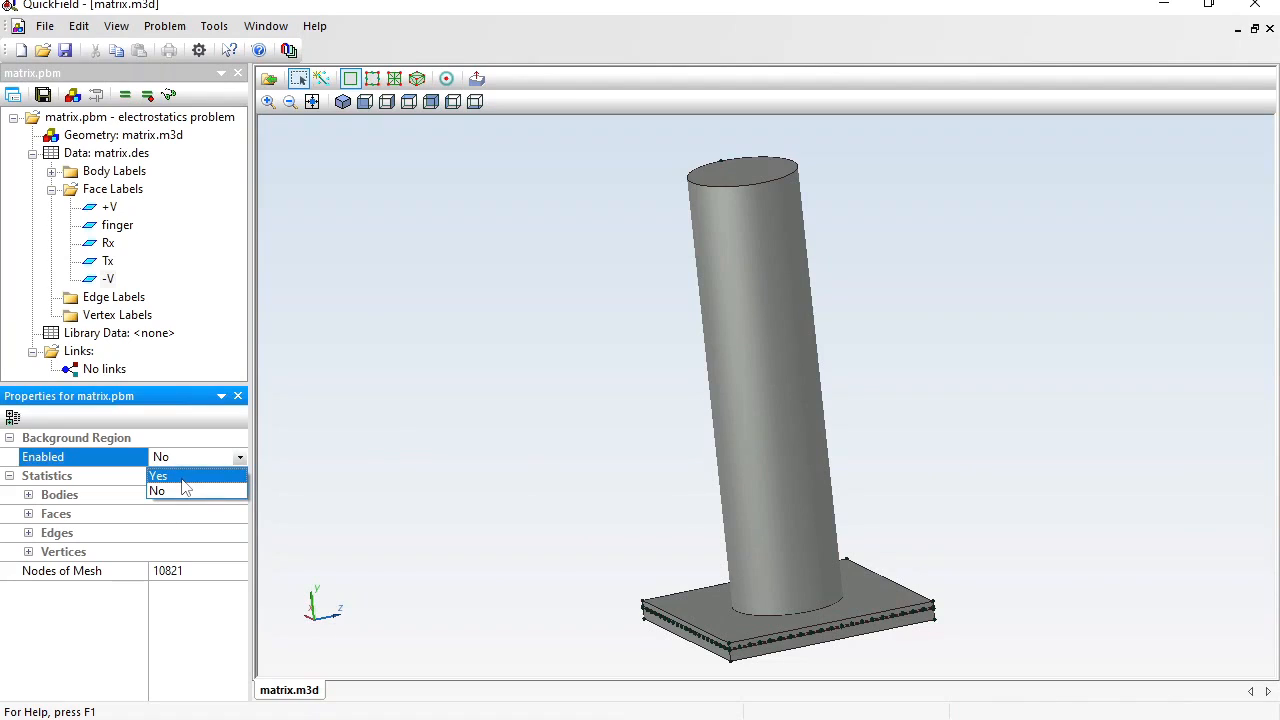
{"action": "left_click", "coordinate": [183, 481]}
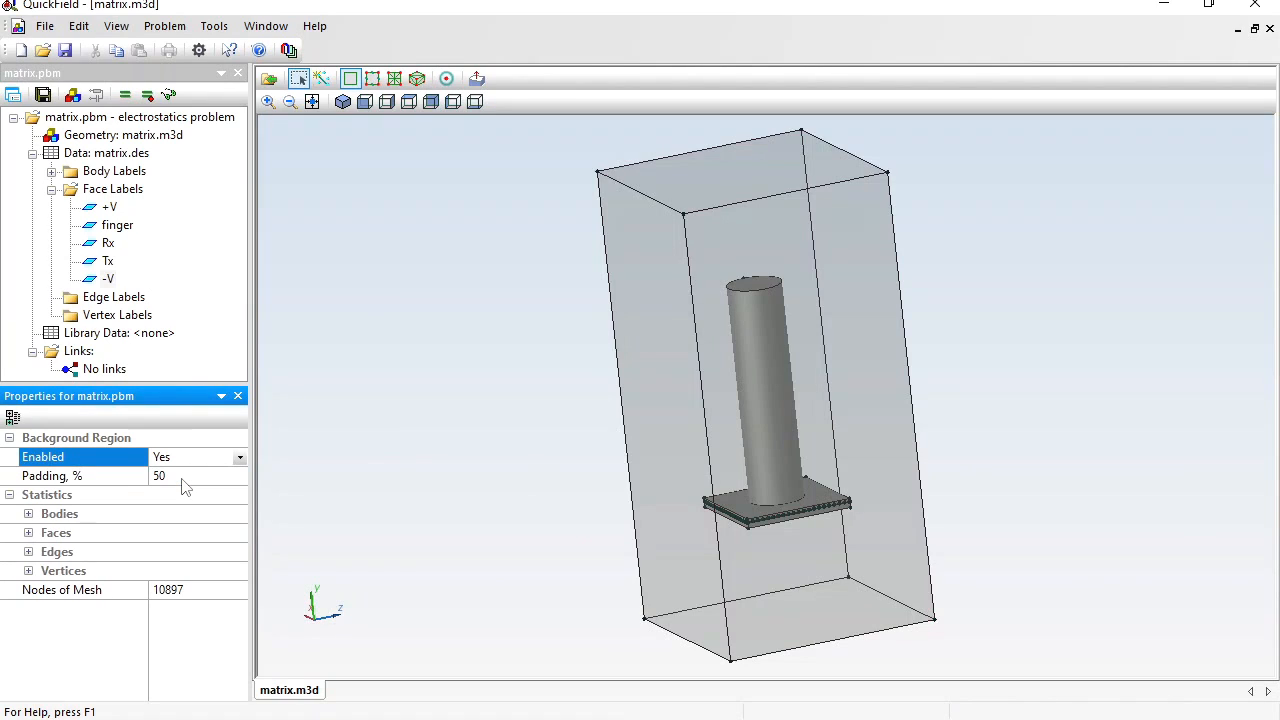
{"action": "left_click_drag", "start_coordinate": [493, 386], "coordinate": [557, 420]}
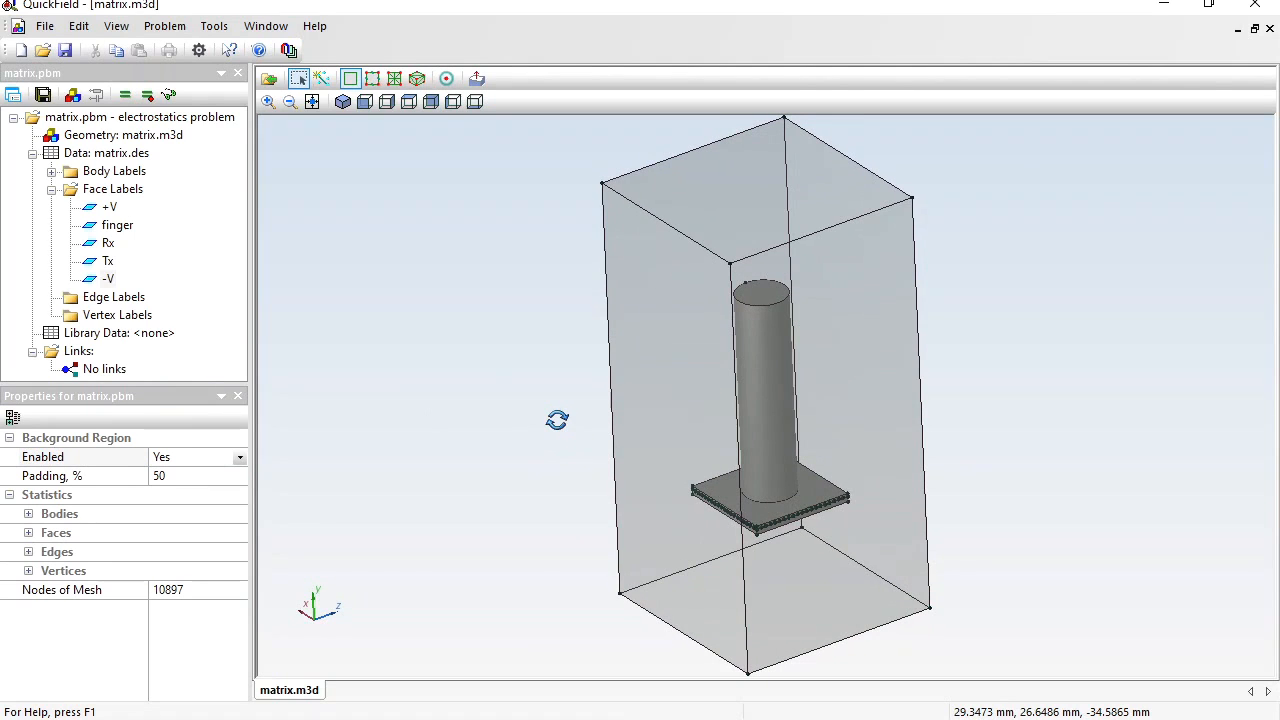
{"action": "left_click", "coordinate": [161, 478]}
{"action": "type", "text": "100"}
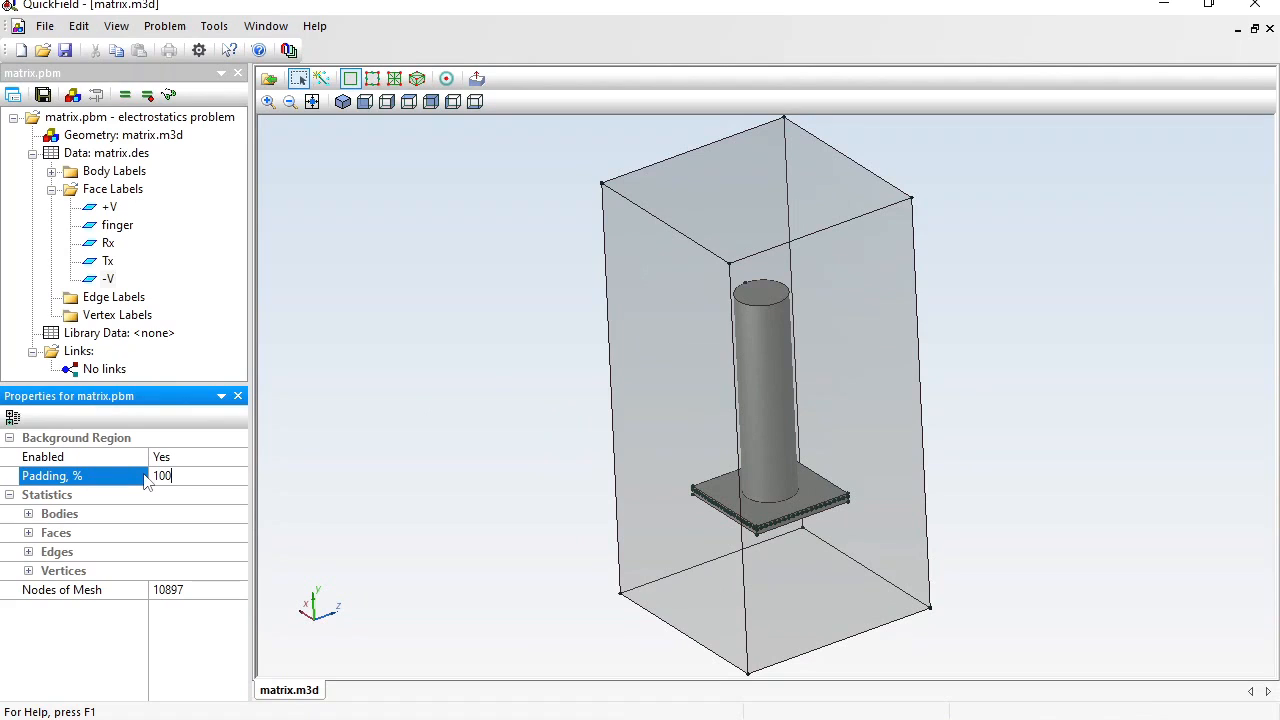
{"action": "key", "text": "Return"}
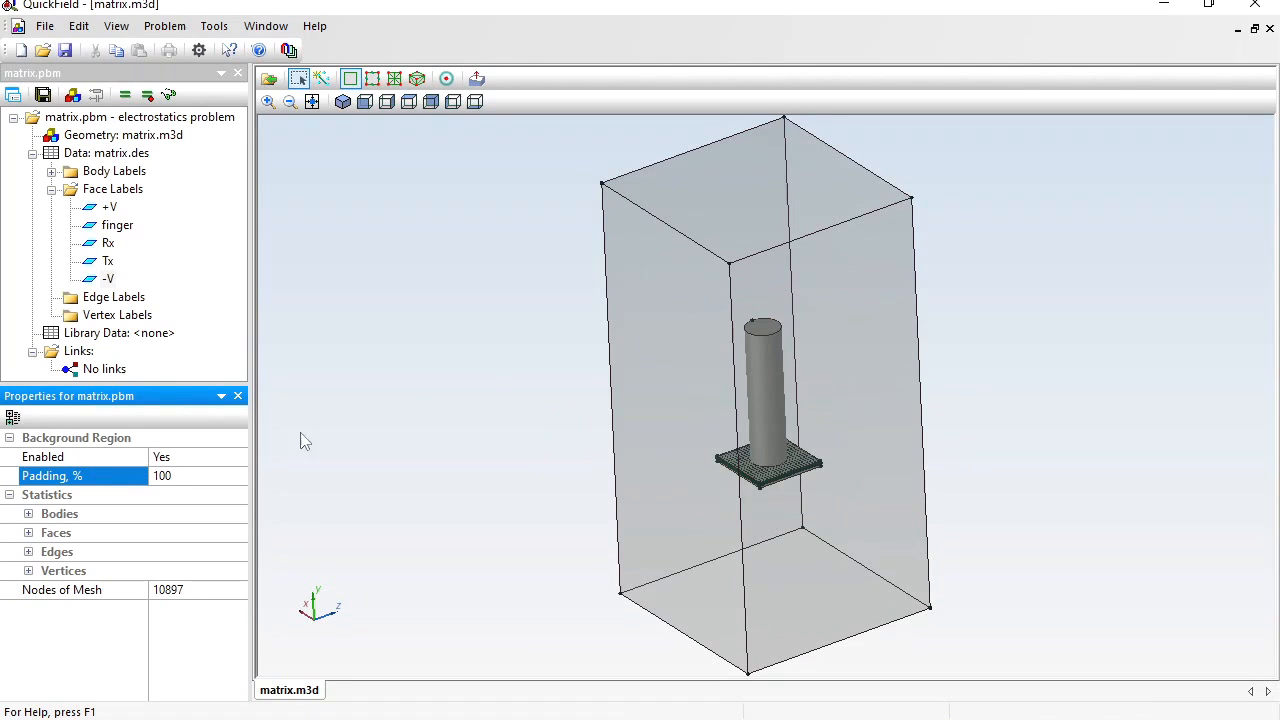
Label the background body surrounding the finger and the plates as air.
{"action": "left_click_drag", "start_coordinate": [484, 369], "coordinate": [486, 364]}
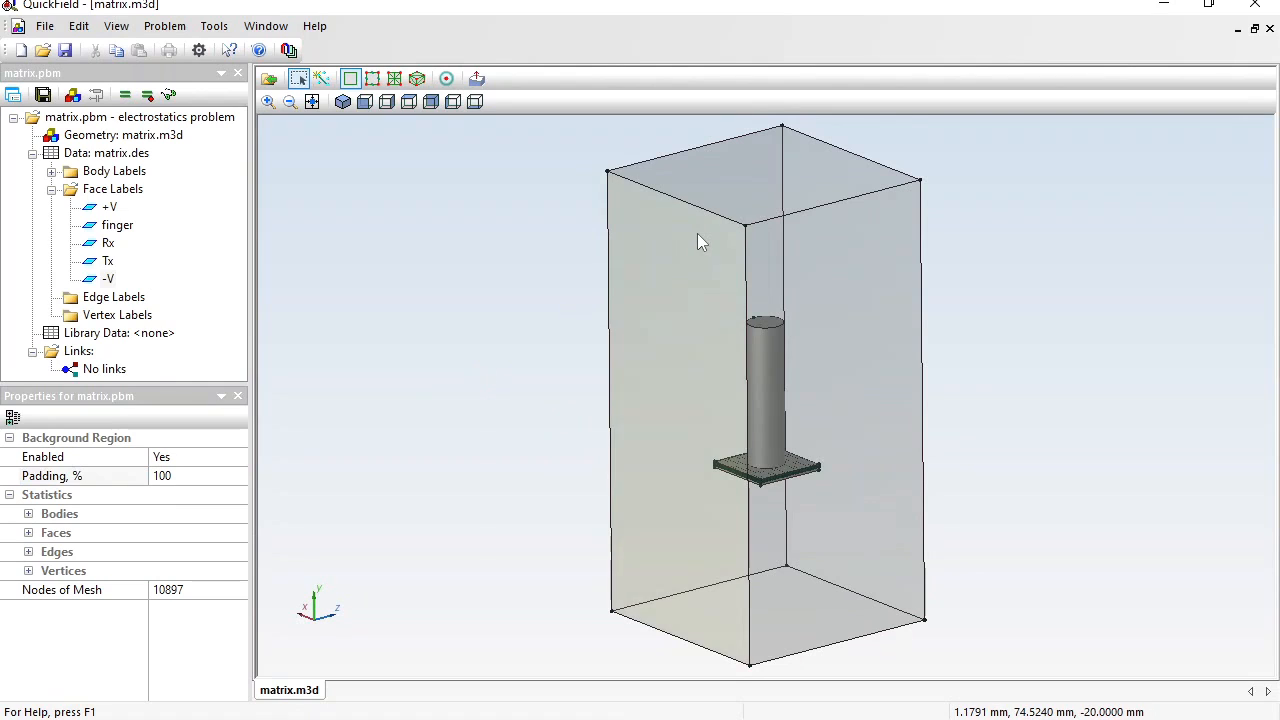
{"action": "left_click", "coordinate": [697, 234]}
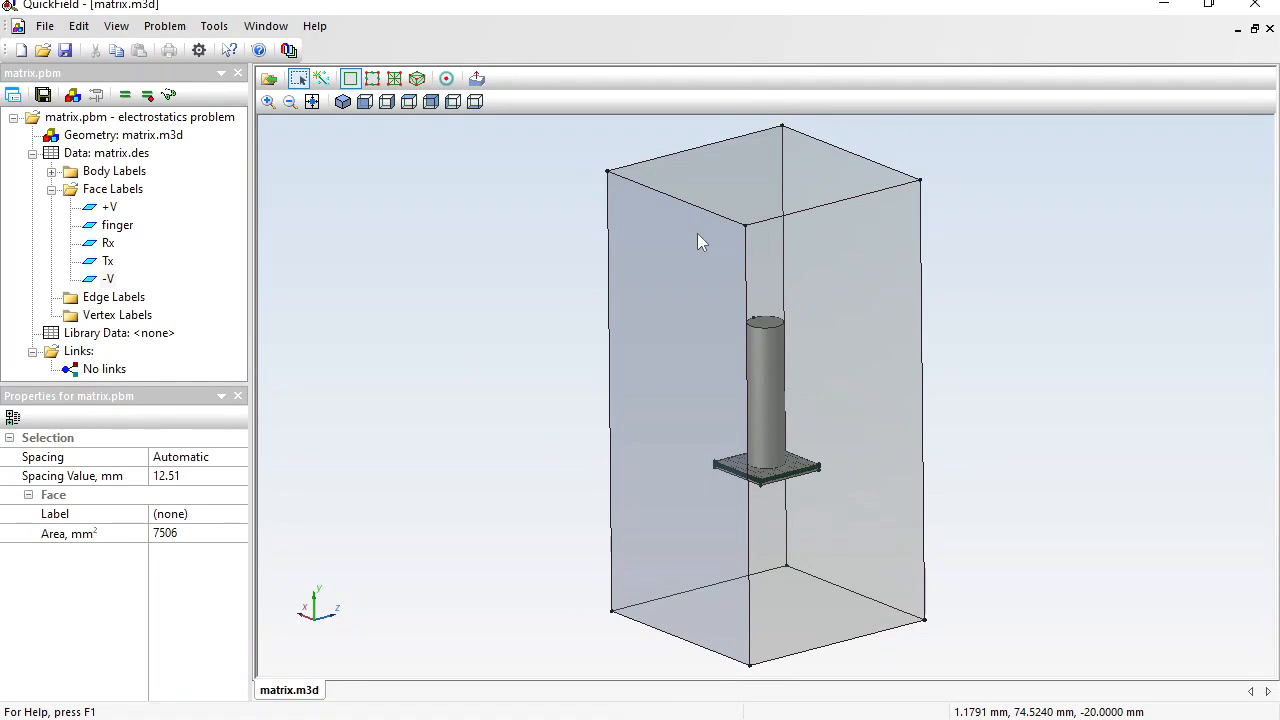
{"action": "left_click", "coordinate": [697, 234]}
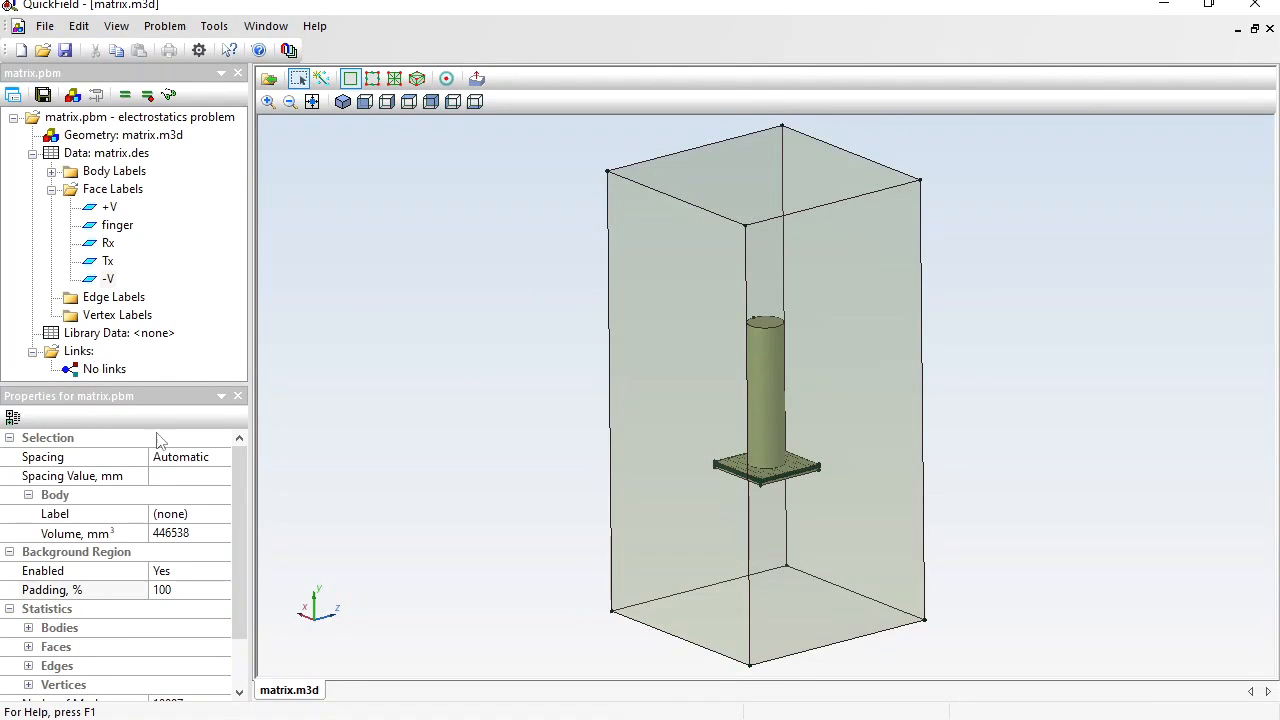
{"action": "left_click", "coordinate": [205, 513]}
{"action": "type", "text": "a"}
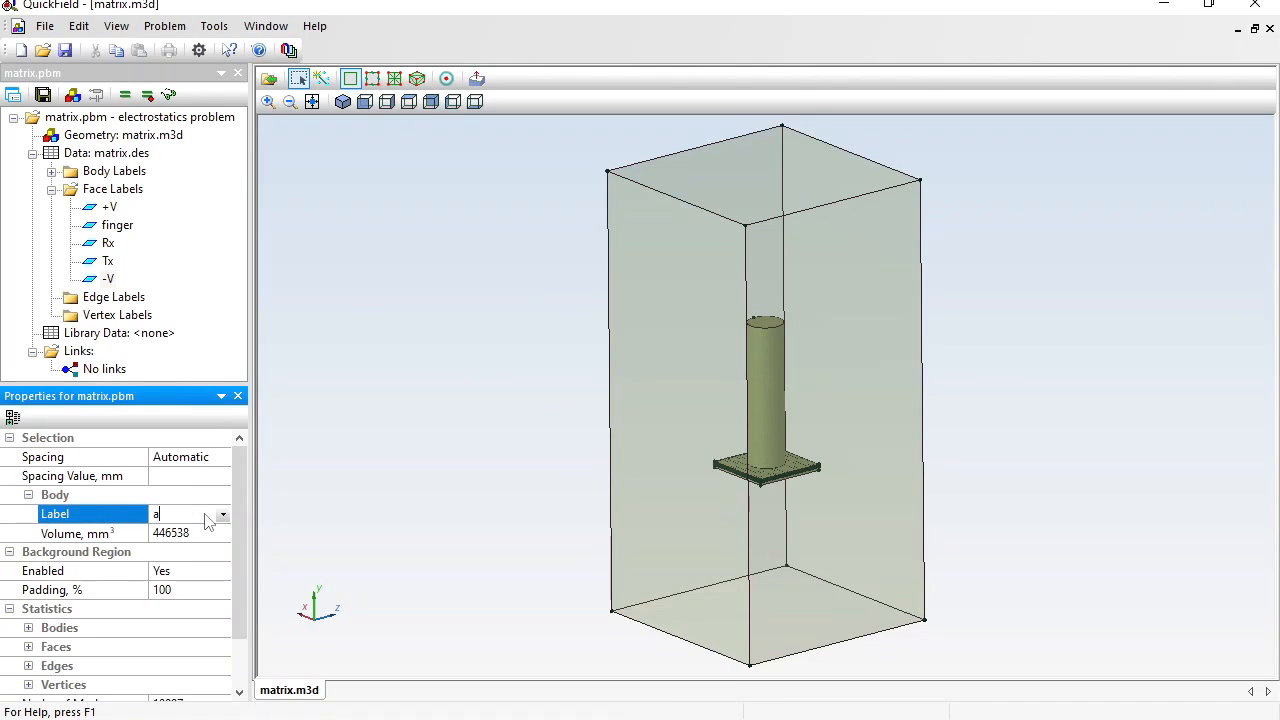
{"action": "type", "text": "ir"}
{"action": "key", "text": "Return"}
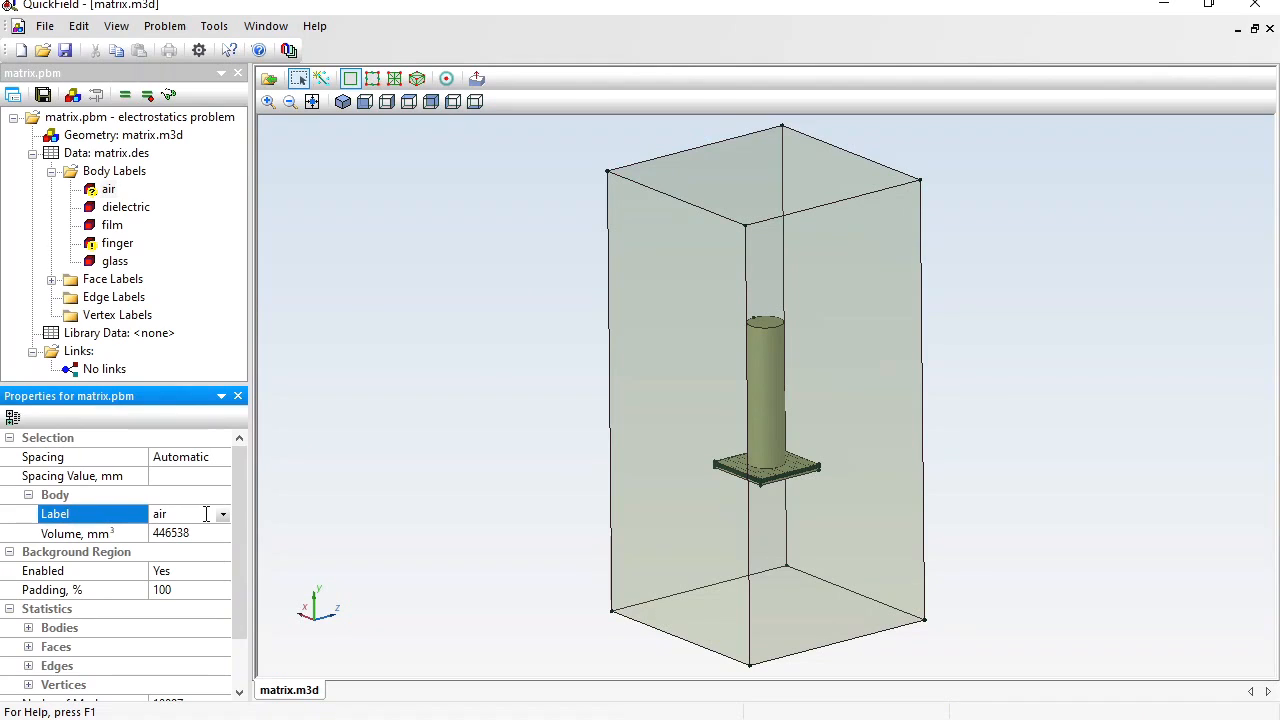
Define the air body label with a relative electric permittivity of 1.
{"action": "double_click", "coordinate": [107, 190]}
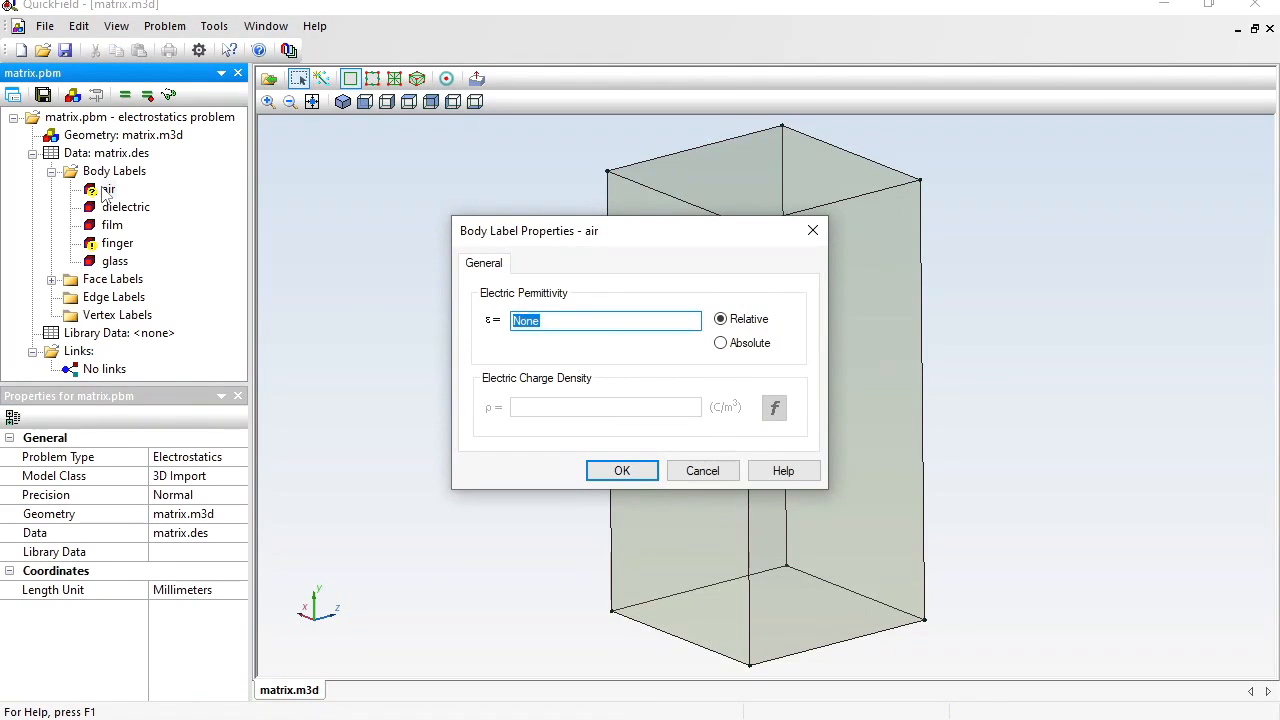
{"action": "type", "text": "1"}
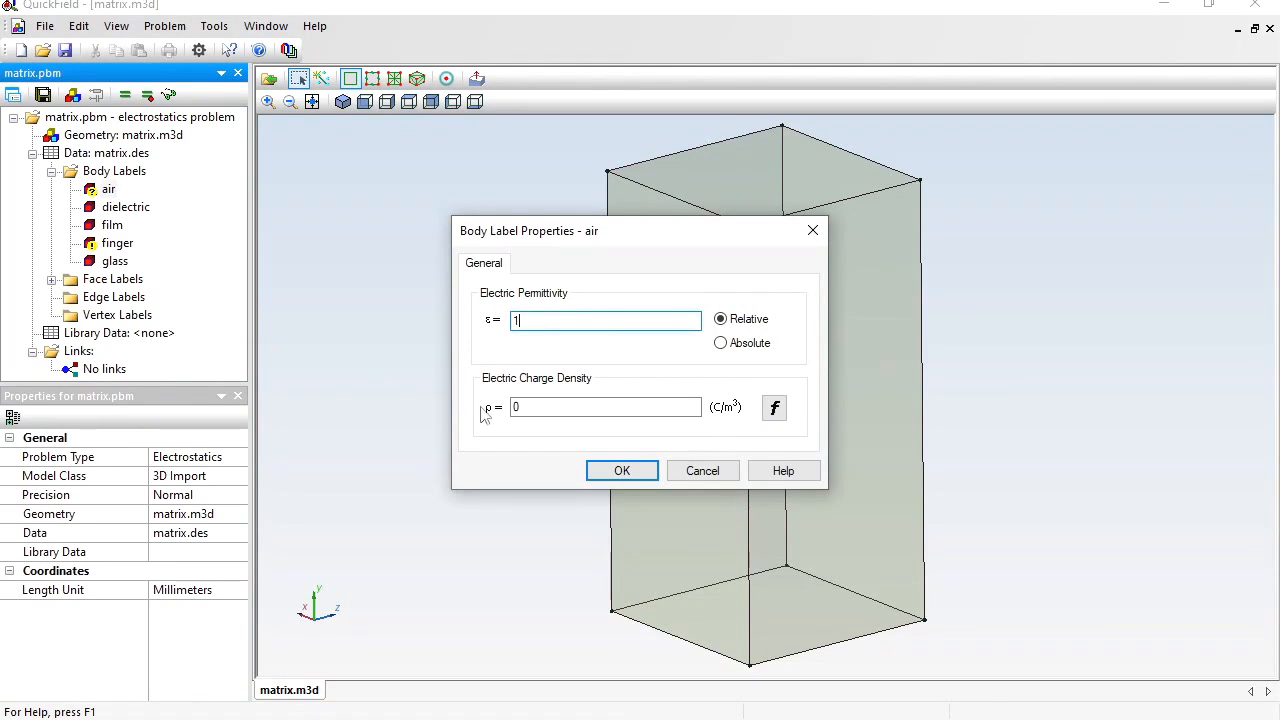
{"action": "left_click", "coordinate": [614, 471]}
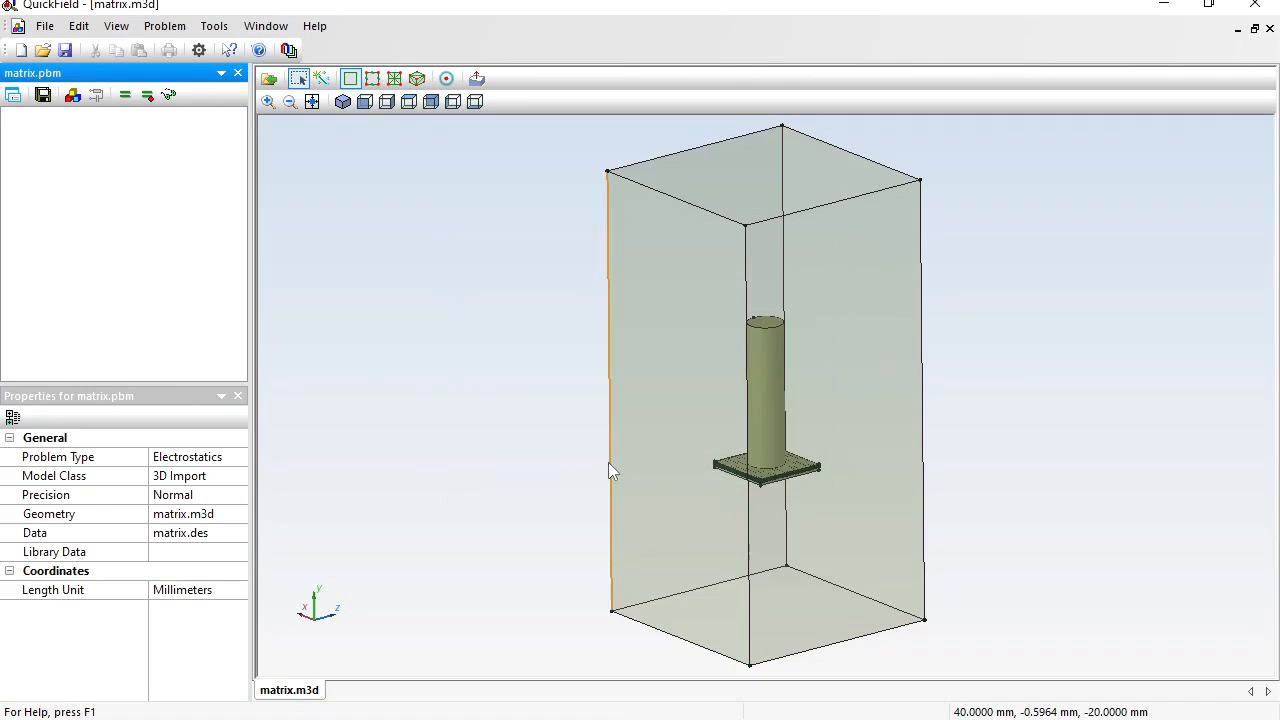
{"action": "left_click", "coordinate": [408, 429]}
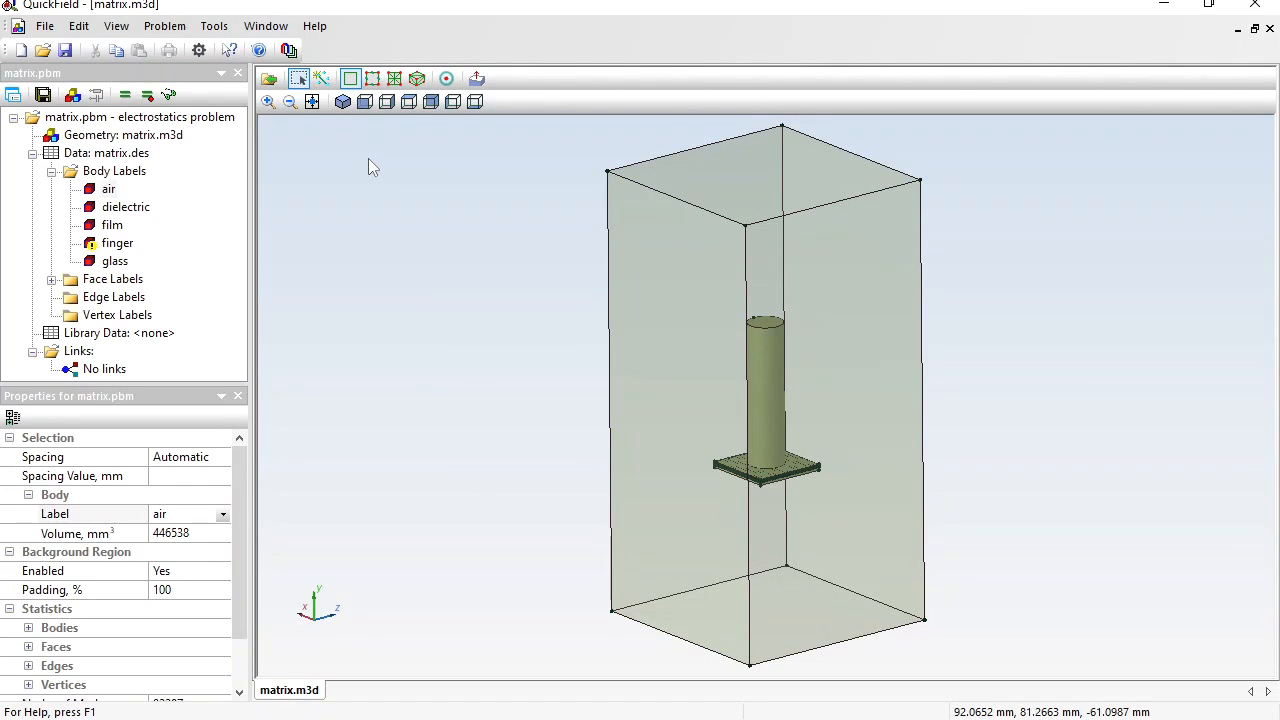
Build and display the model's edge, face and volume mesh one after another.
{"action": "left_click", "coordinate": [374, 82]}
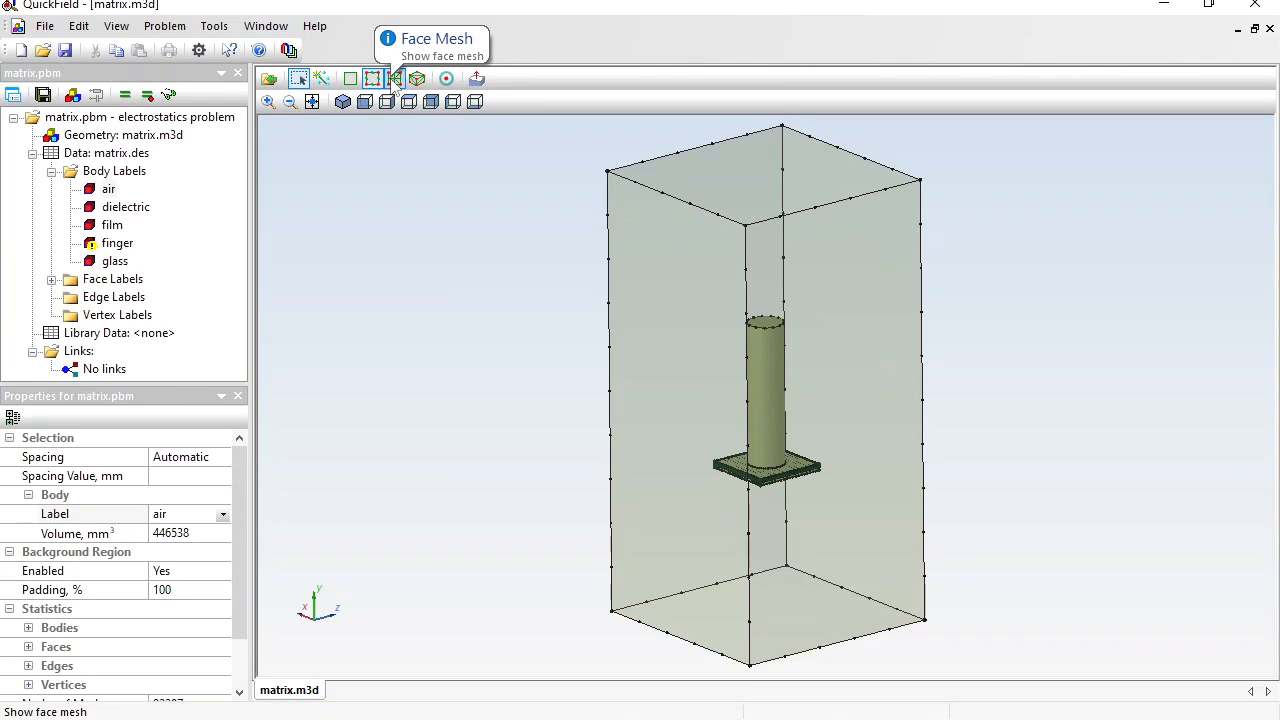
{"action": "left_click", "coordinate": [393, 82]}
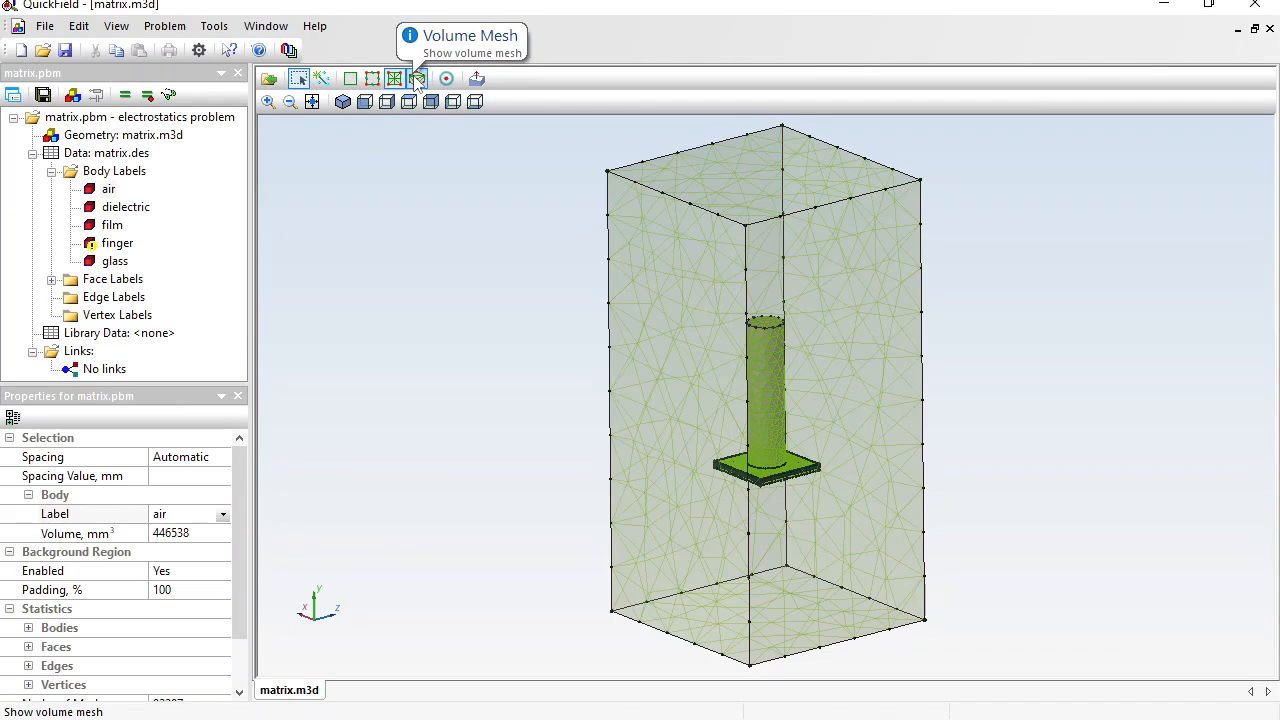
{"action": "left_click", "coordinate": [417, 80]}
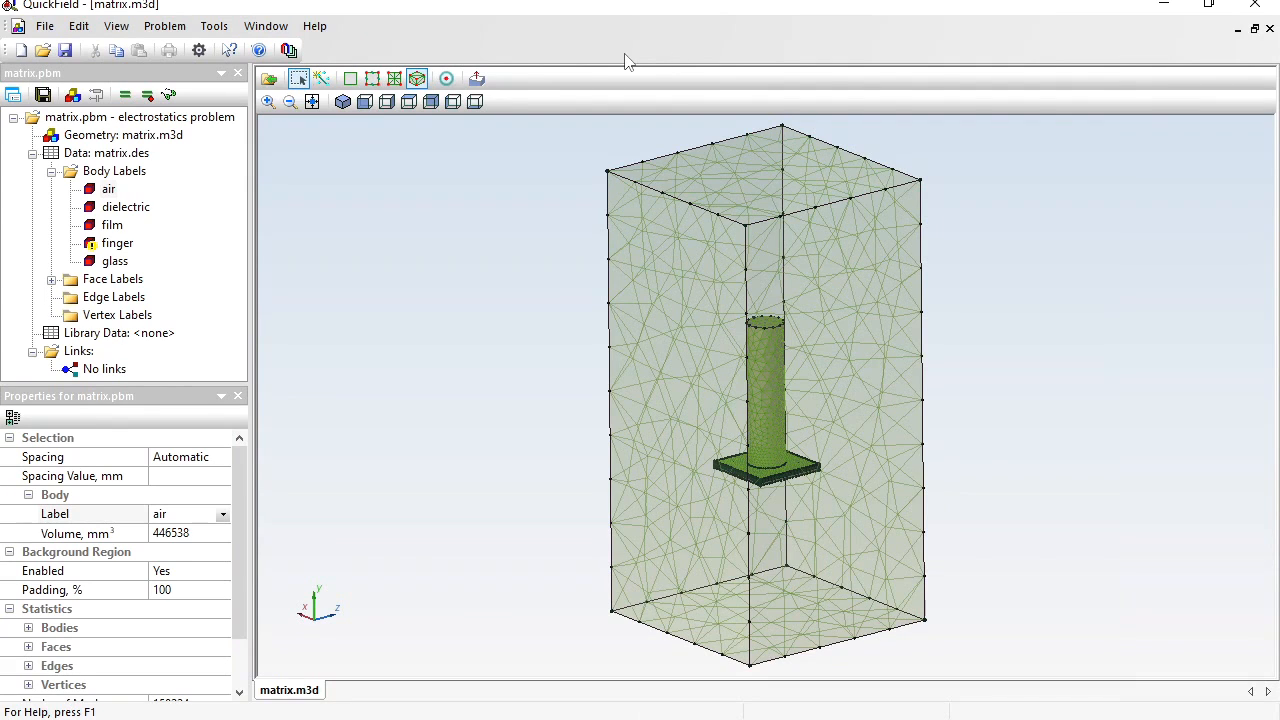
Save the matrix.pbm problem, then solve it and open the field results.
{"action": "left_click", "coordinate": [43, 94]}
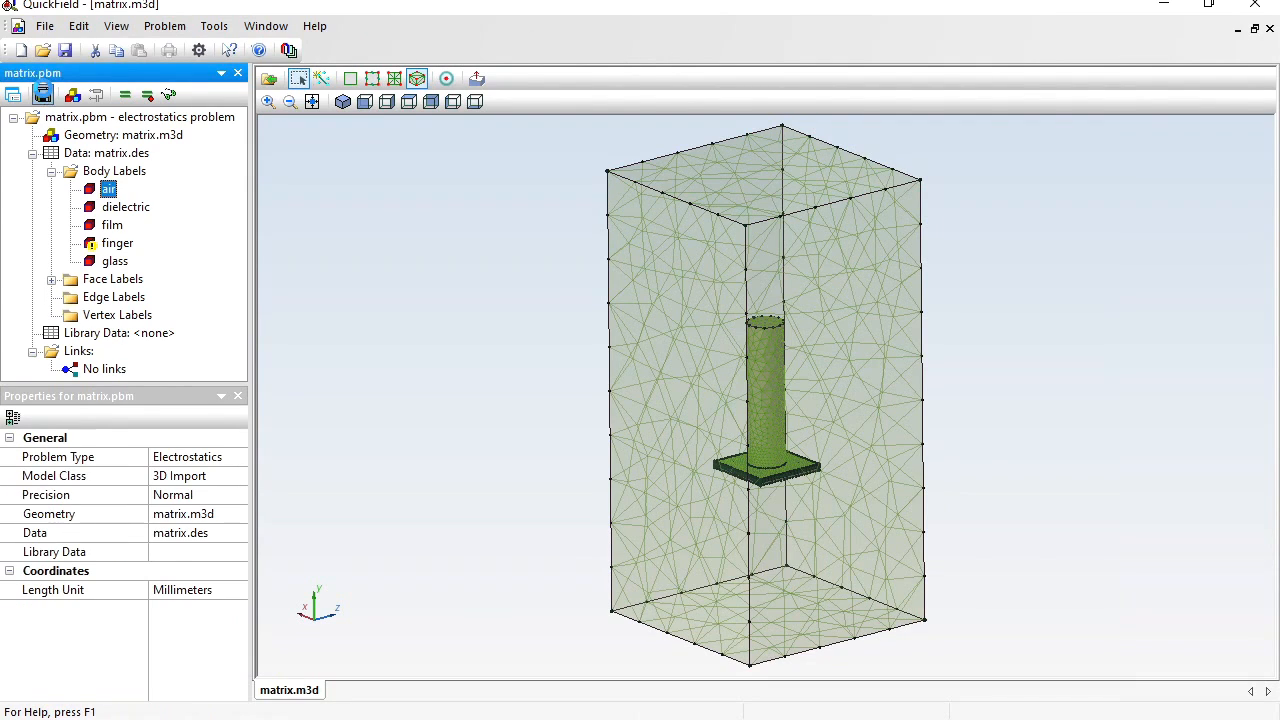
{"action": "left_click", "coordinate": [126, 96]}
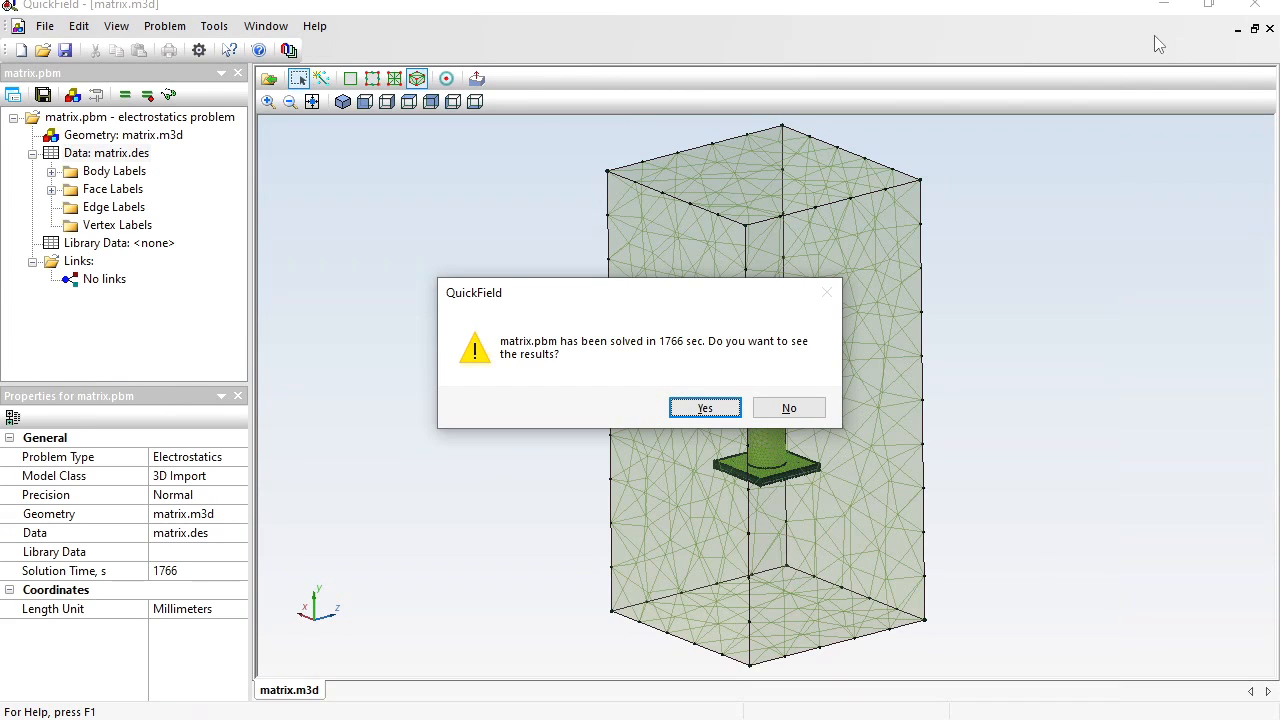
{"action": "left_click", "coordinate": [704, 409]}
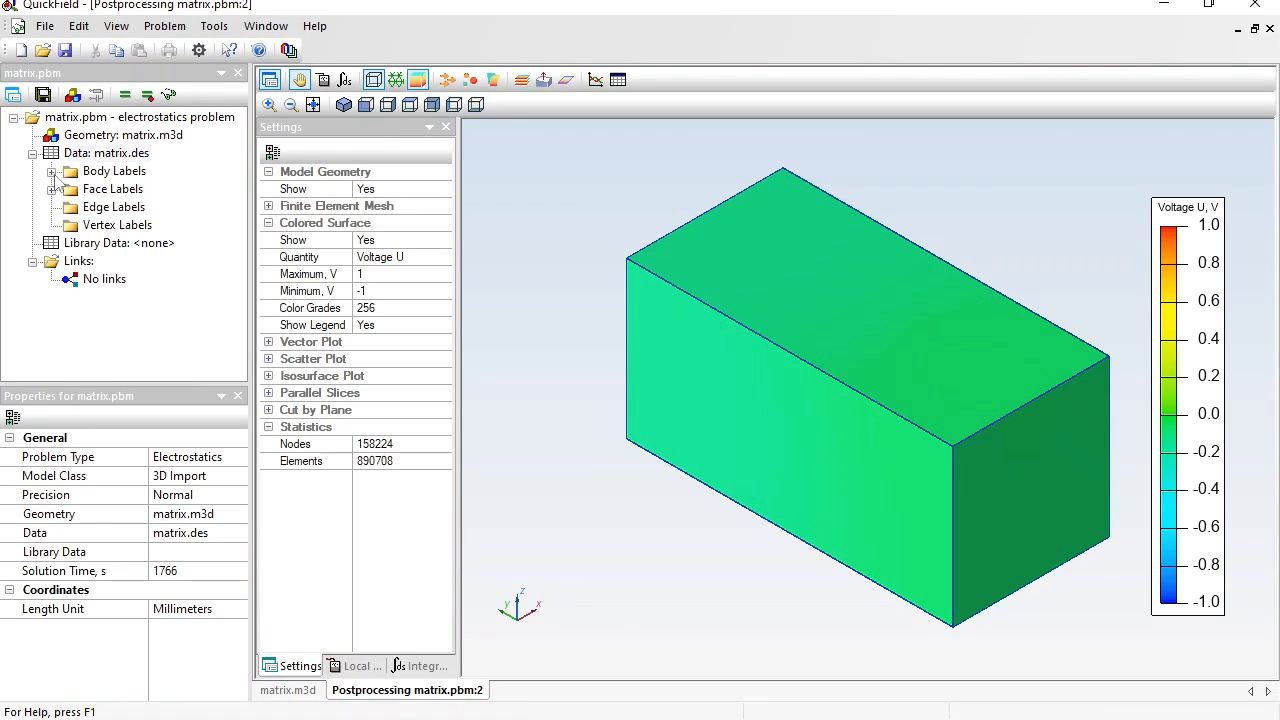
Hide the air body in the voltage plot to expose the finger and the sensor plates.
{"action": "left_click", "coordinate": [52, 171]}
{"action": "left_click", "coordinate": [108, 190]}
{"action": "right_click", "coordinate": [108, 190]}
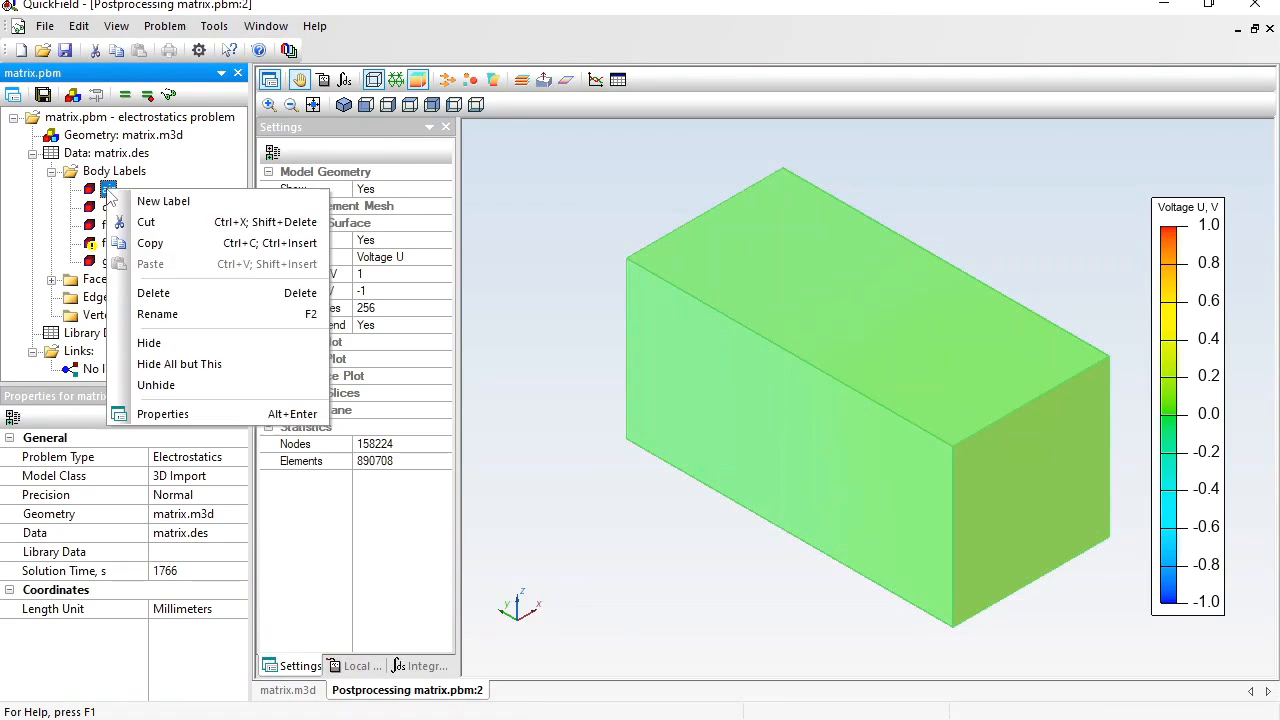
{"action": "left_click", "coordinate": [180, 344]}
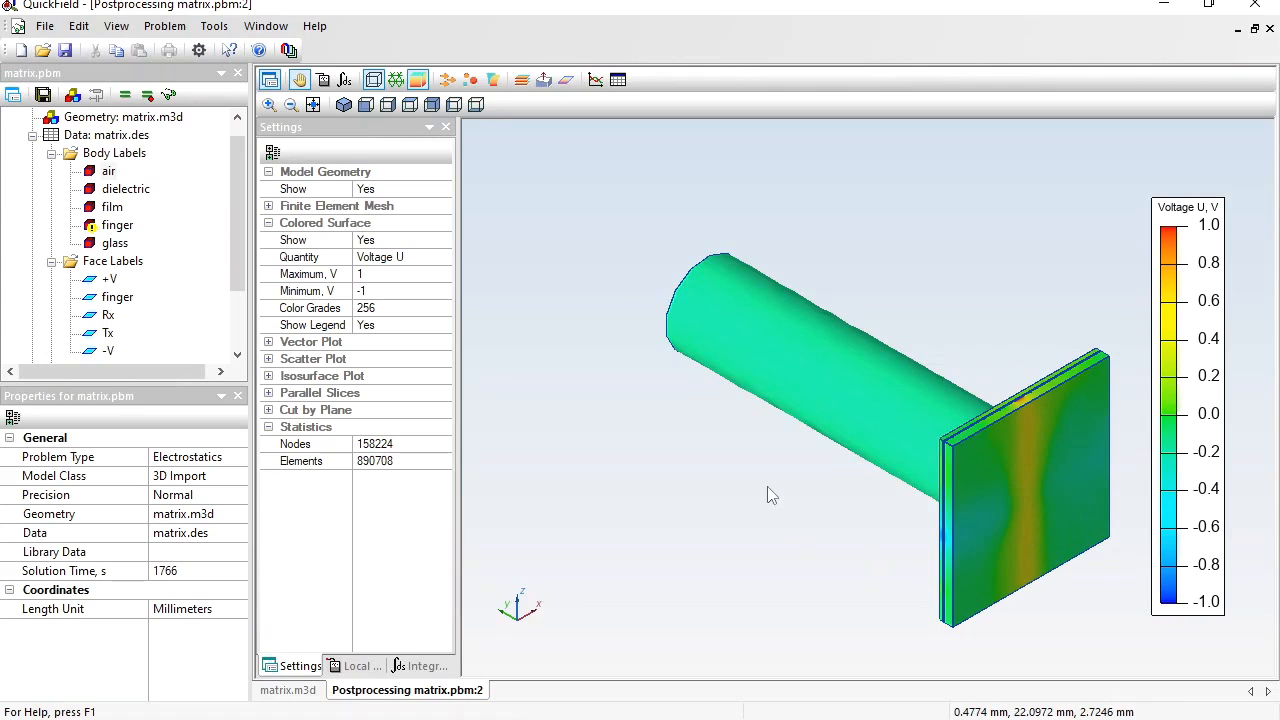
Cut the voltage plot with a plane normal to the Z axis at a distance of 9.5 mm from the origin.
{"action": "left_click_drag", "start_coordinate": [770, 495], "coordinate": [1010, 528]}
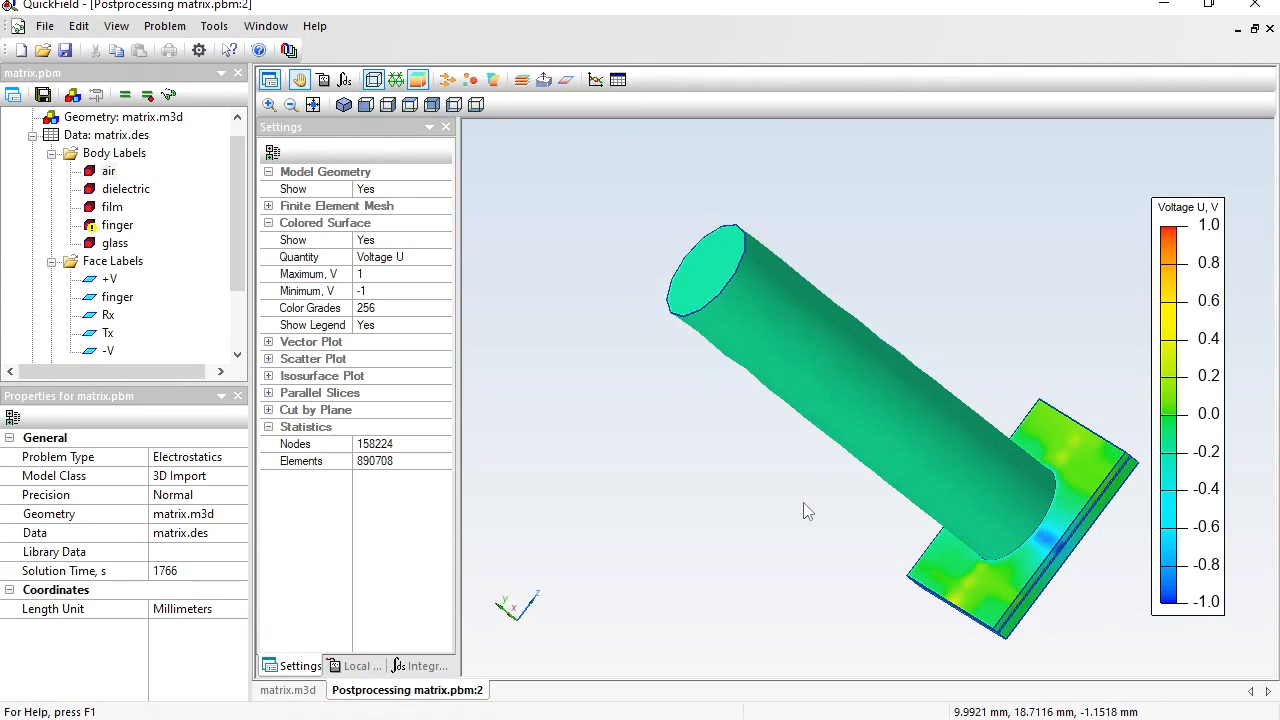
{"action": "left_click", "coordinate": [544, 80]}
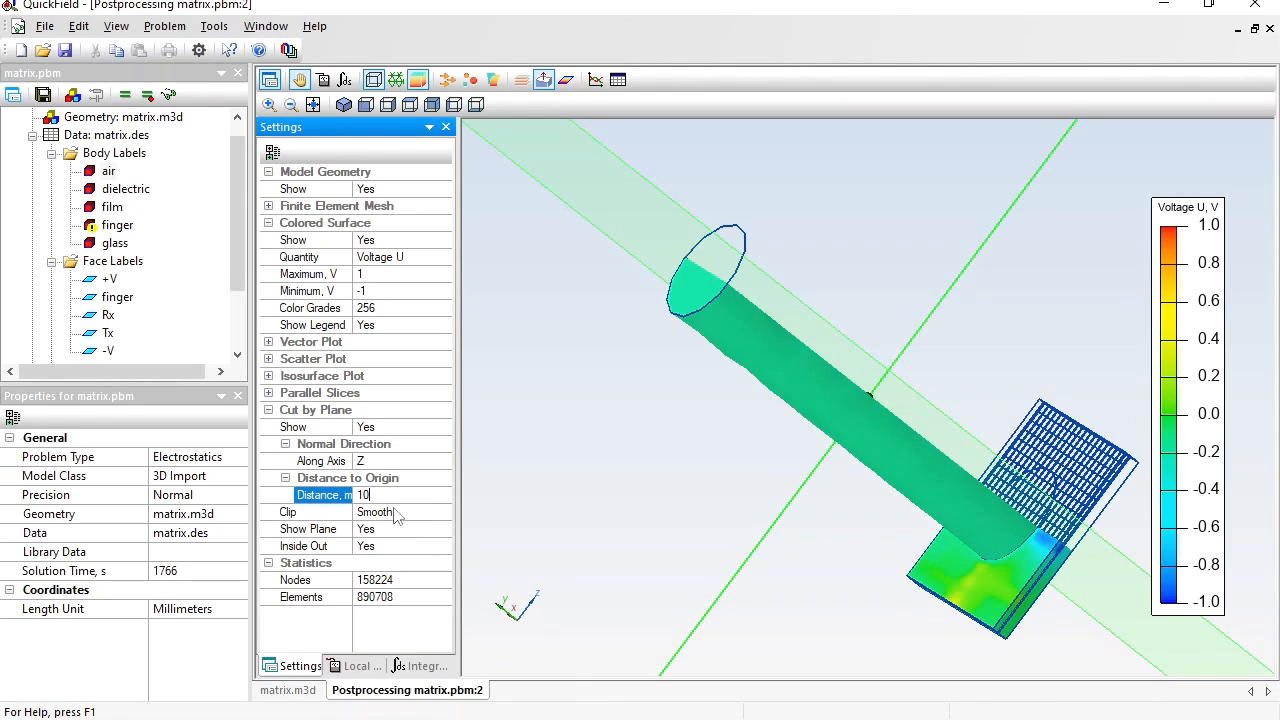
{"action": "left_click", "coordinate": [337, 494]}
{"action": "type", "text": "9.5"}
{"action": "key", "text": "Return"}
{"action": "left_click", "coordinate": [337, 497]}
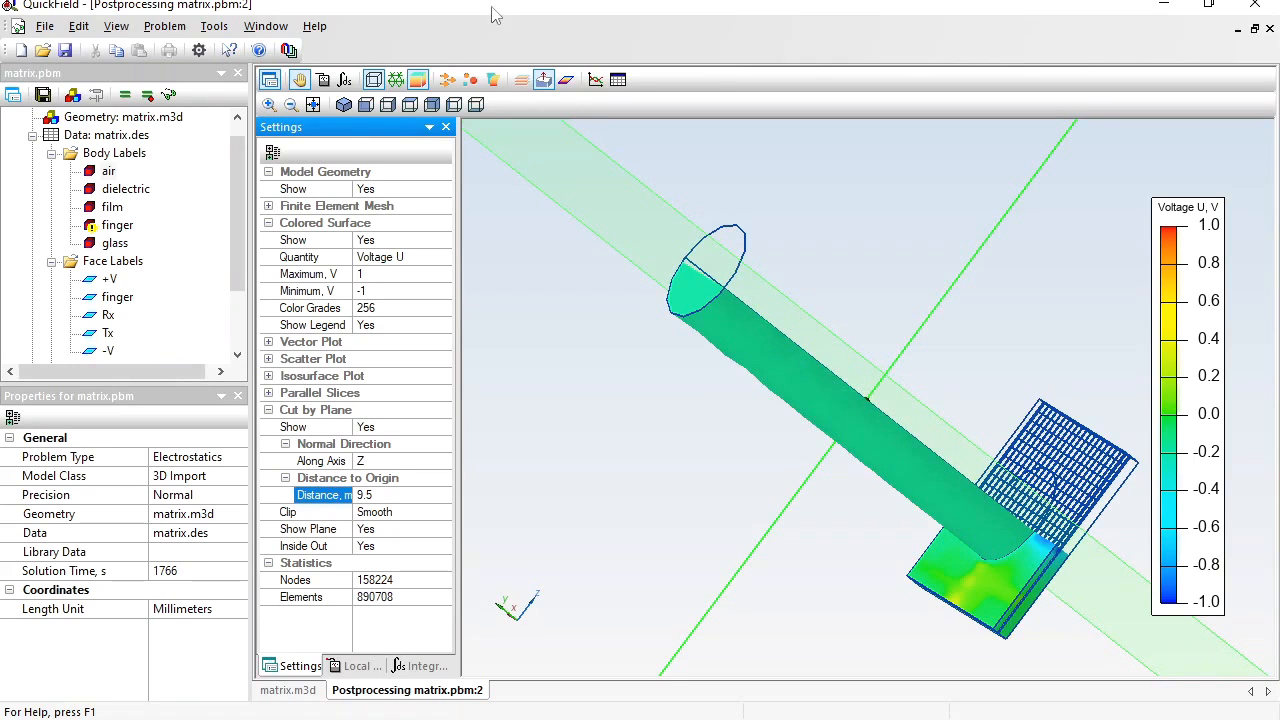
Examine the voltage around the +V electrode in a 2D cross-section with isolines switched off, then close the cross-section.
{"action": "left_click", "coordinate": [567, 81]}
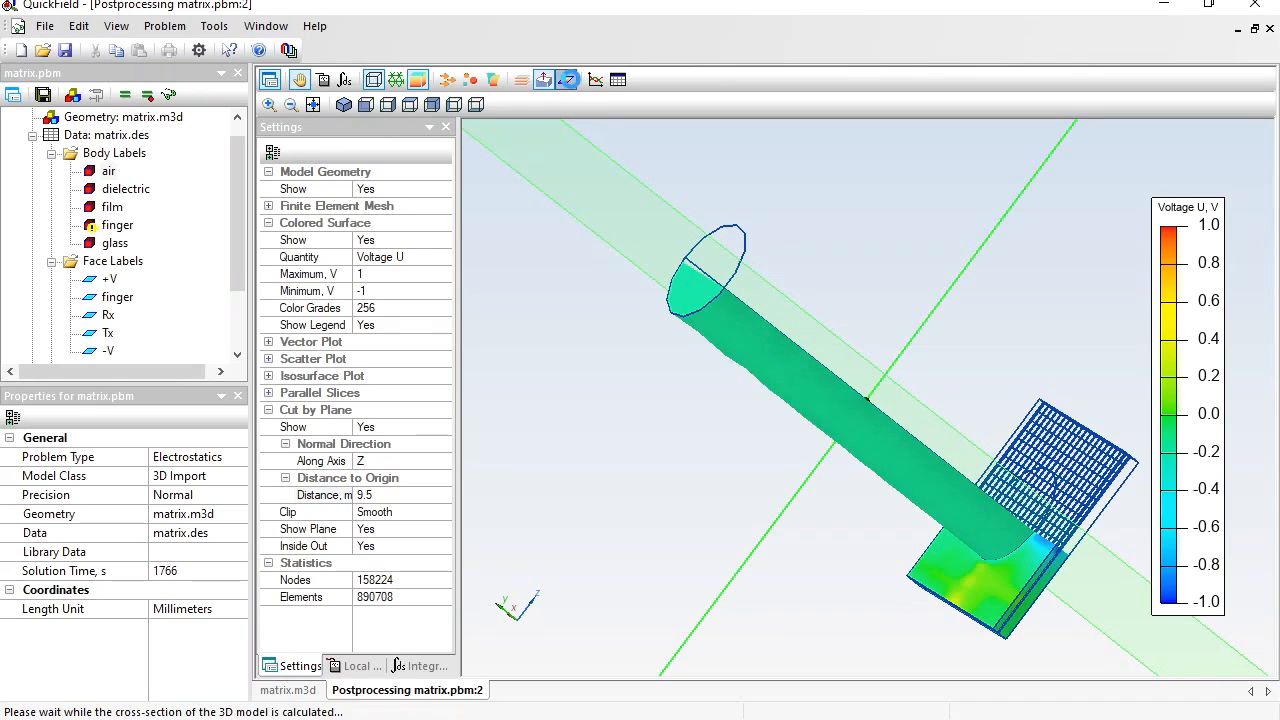
{"action": "left_click", "coordinate": [391, 83]}
{"action": "left_click_drag", "start_coordinate": [760, 323], "coordinate": [961, 453]}
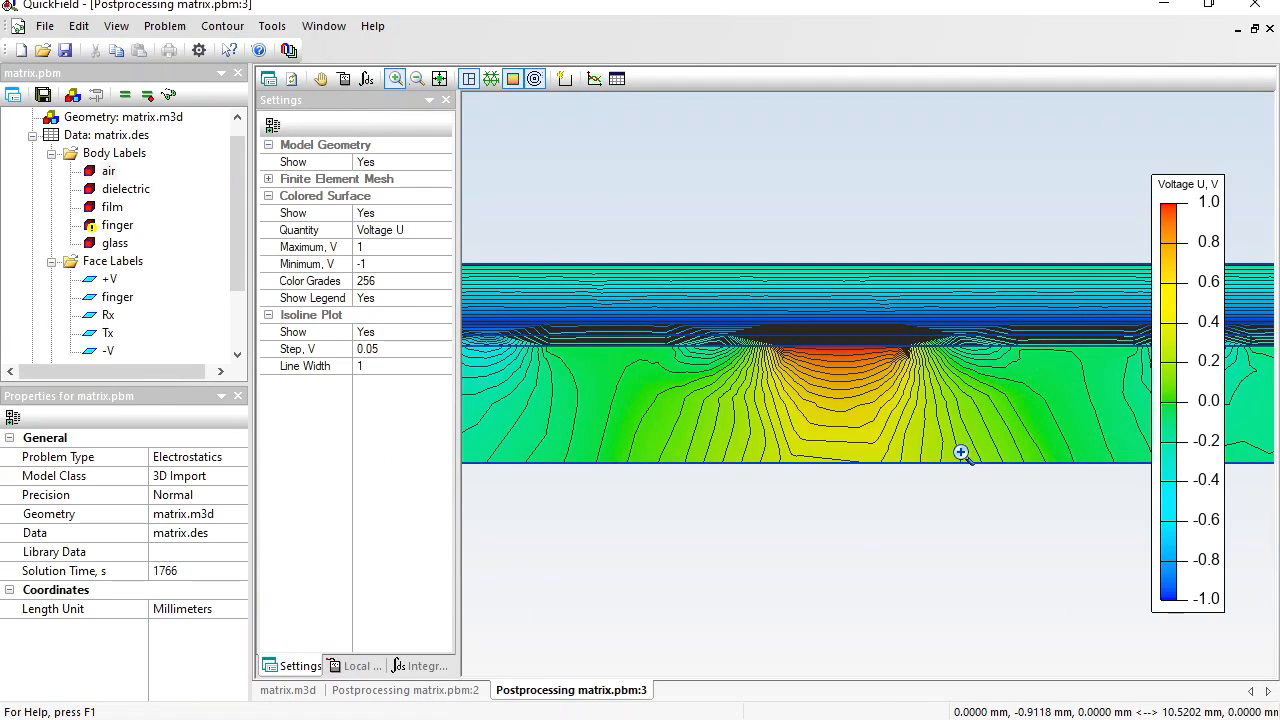
{"action": "left_click", "coordinate": [535, 79]}
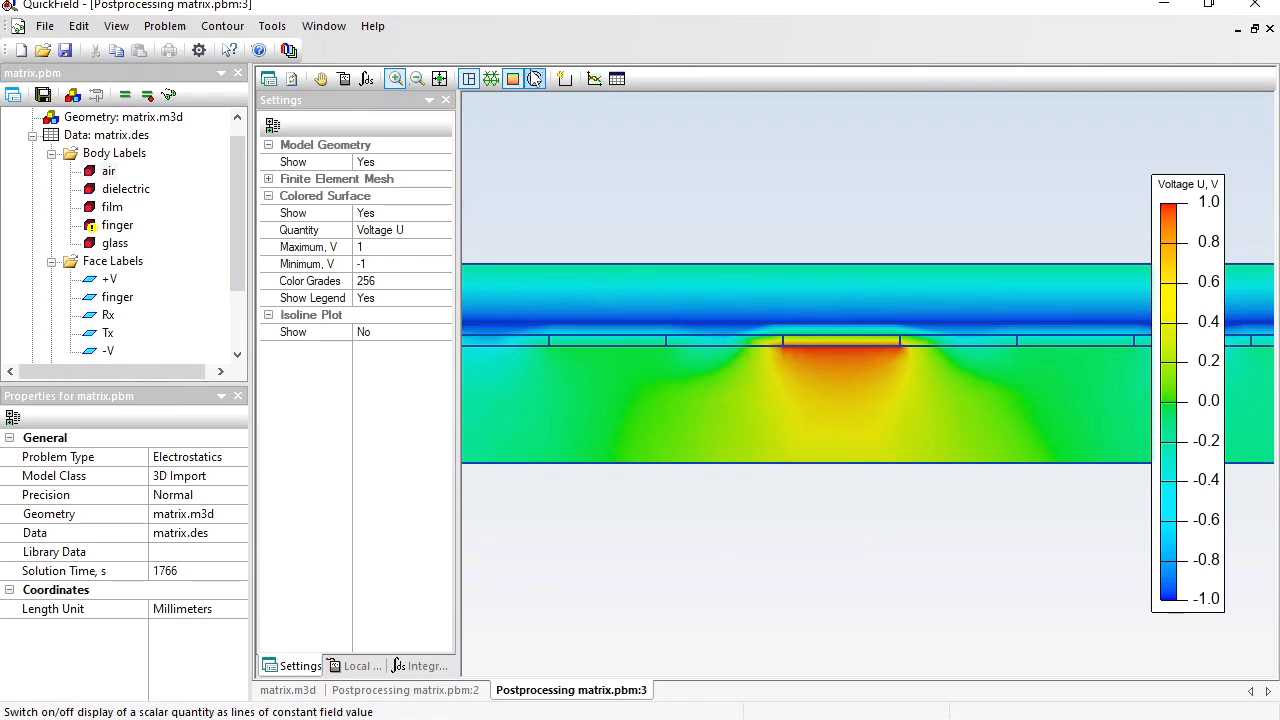
{"action": "left_click", "coordinate": [1270, 29]}
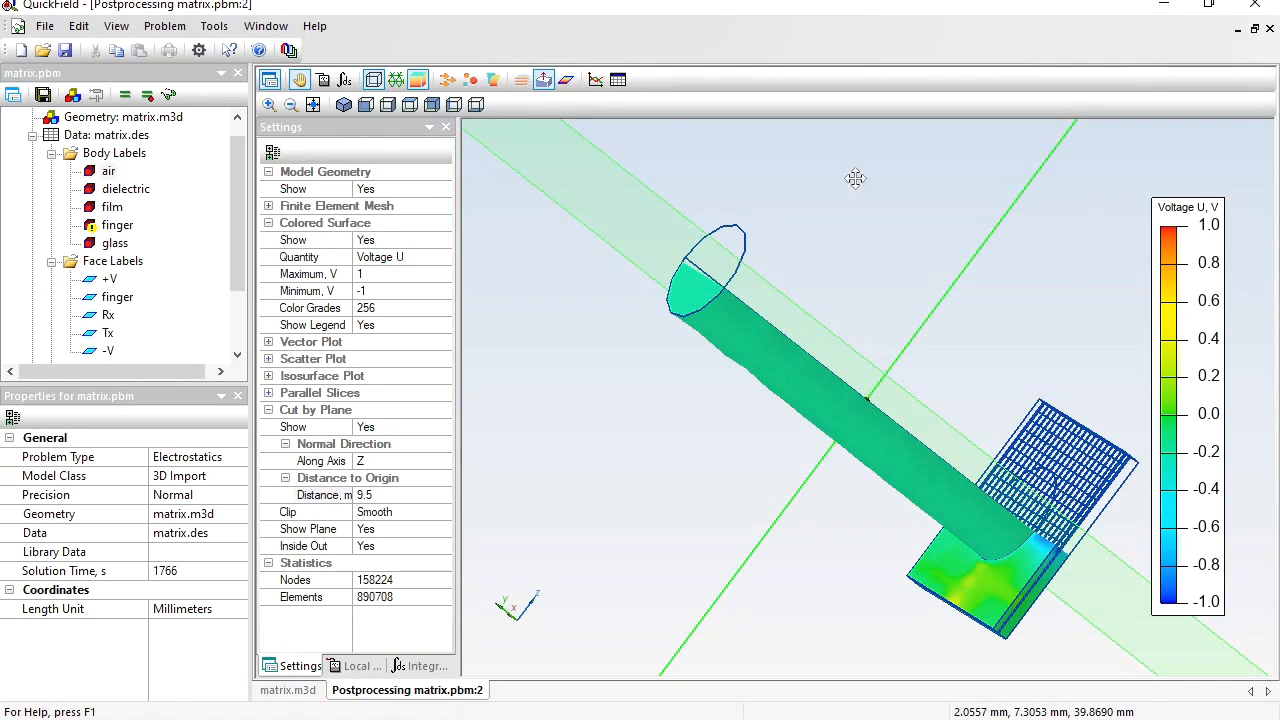
Turn off the cutting plane in the 3D results and unhide all bodies.
{"action": "left_click", "coordinate": [543, 80]}
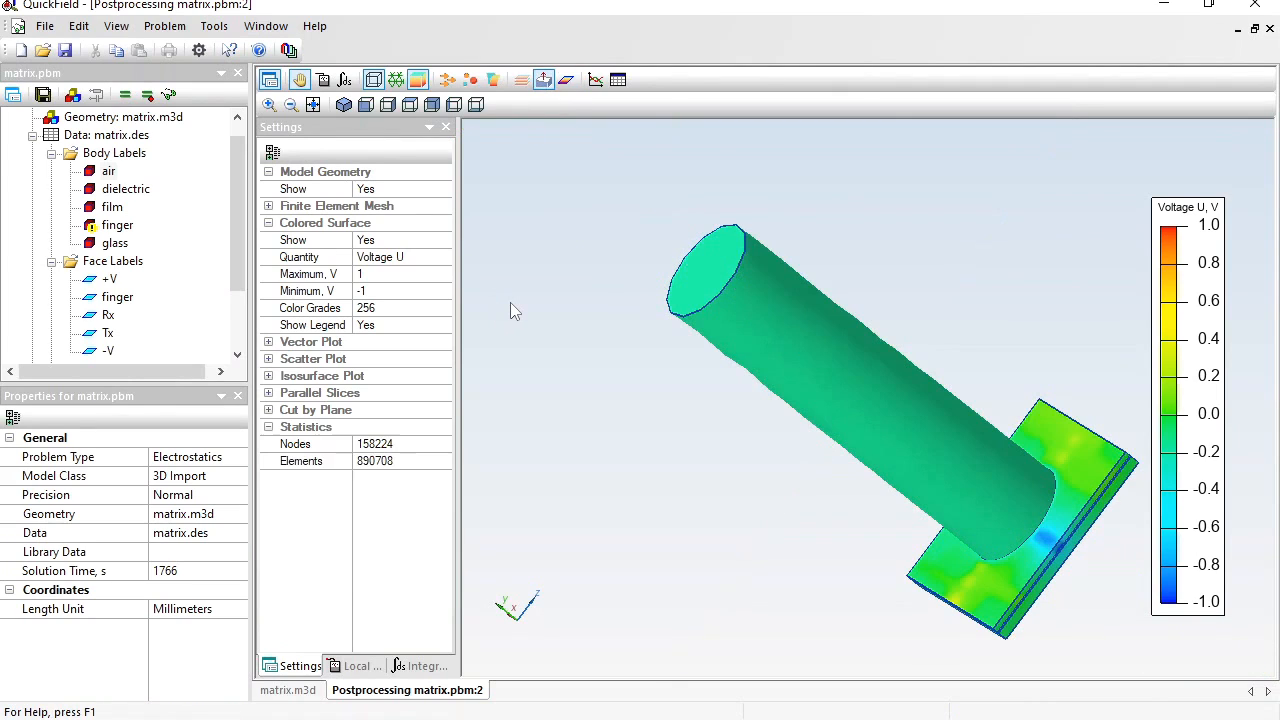
{"action": "right_click", "coordinate": [510, 302]}
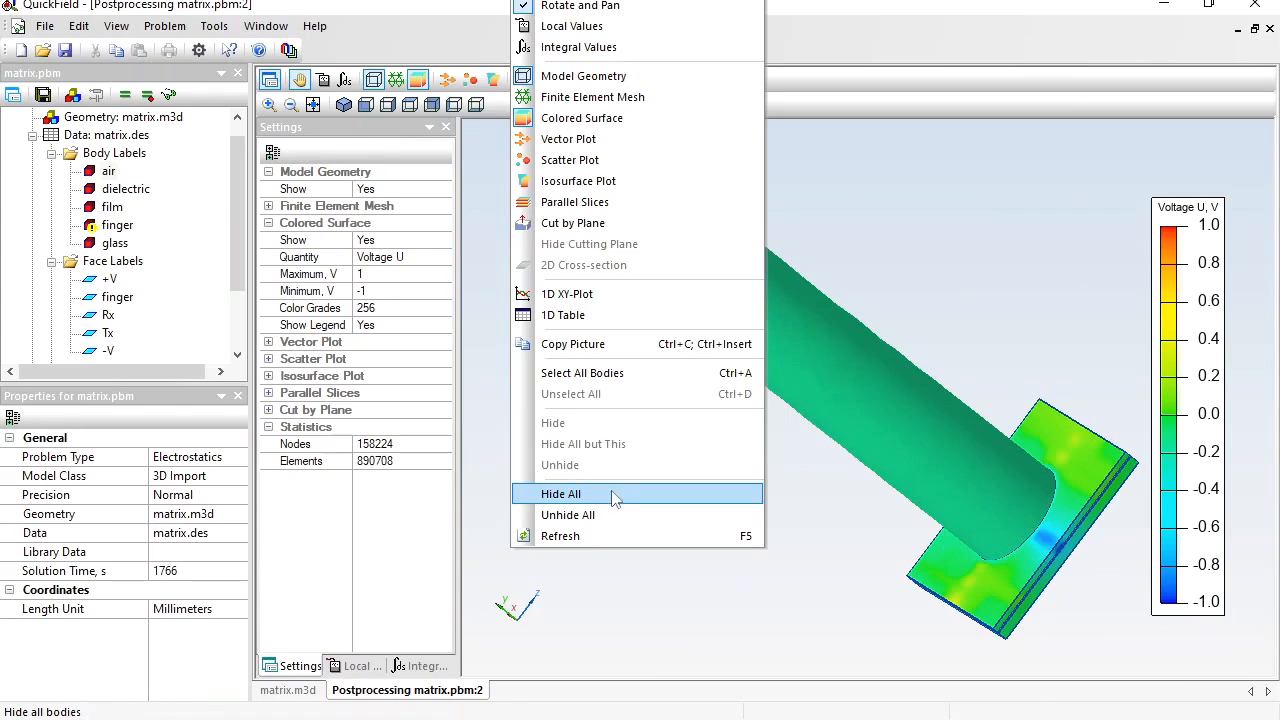
{"action": "left_click", "coordinate": [614, 515]}
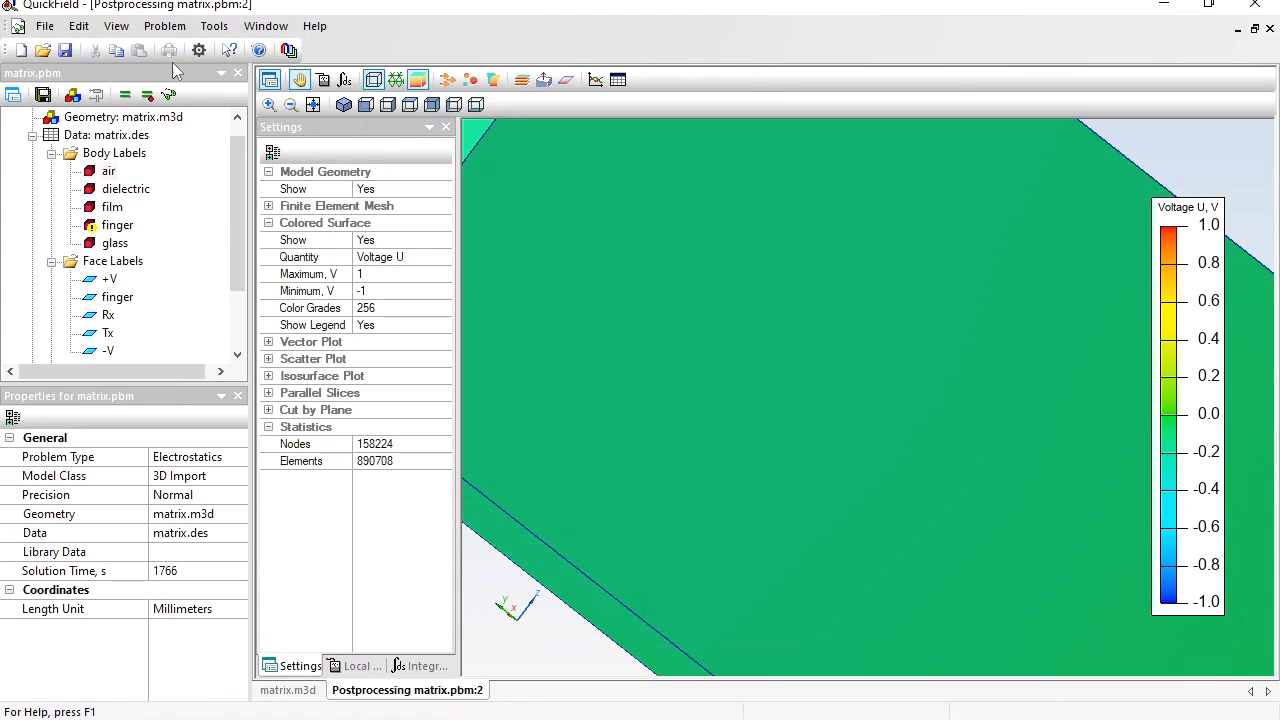
Select all bodies in the 3D results and display their integral values.
{"action": "left_click", "coordinate": [78, 26]}
{"action": "left_click", "coordinate": [90, 47]}
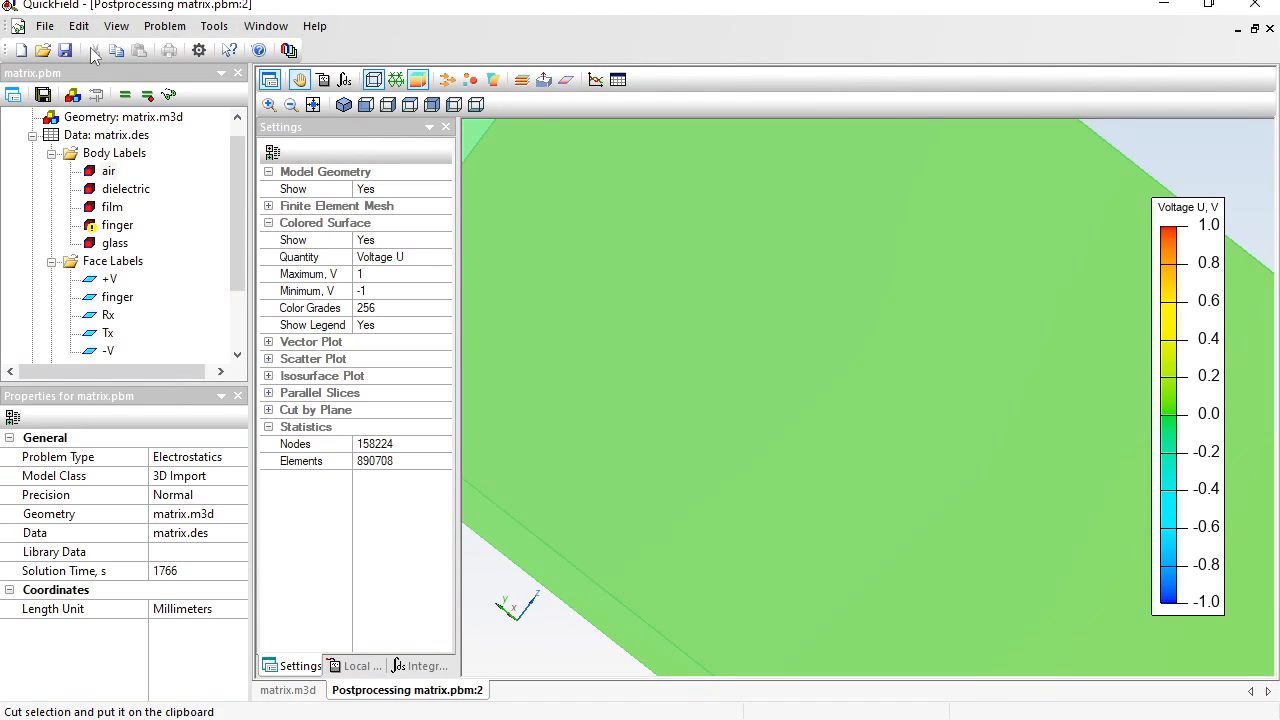
{"action": "left_click", "coordinate": [421, 665]}
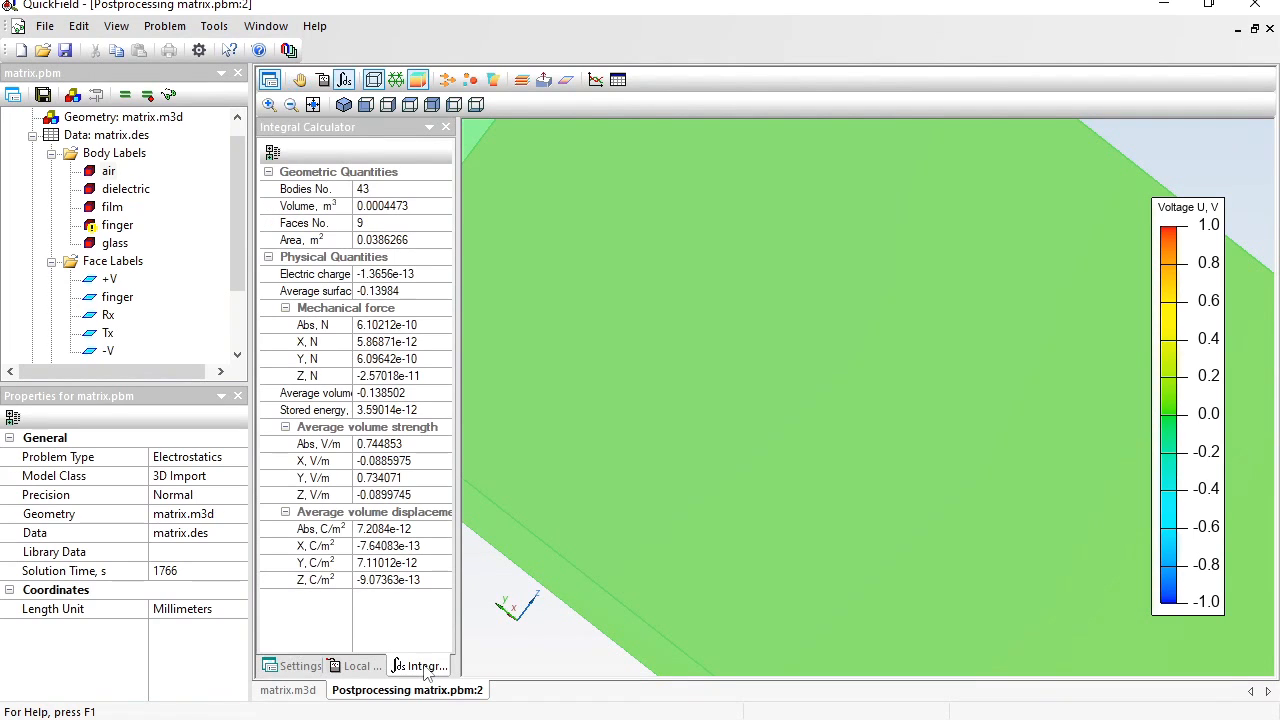
Copy the stored energy from the integral values and, in Calculator, multiply it by 2 and divide it by 2 twice.
{"action": "left_click", "coordinate": [432, 410]}
{"action": "left_click_drag", "start_coordinate": [436, 410], "coordinate": [355, 410]}
{"action": "key", "text": "ctrl+c"}
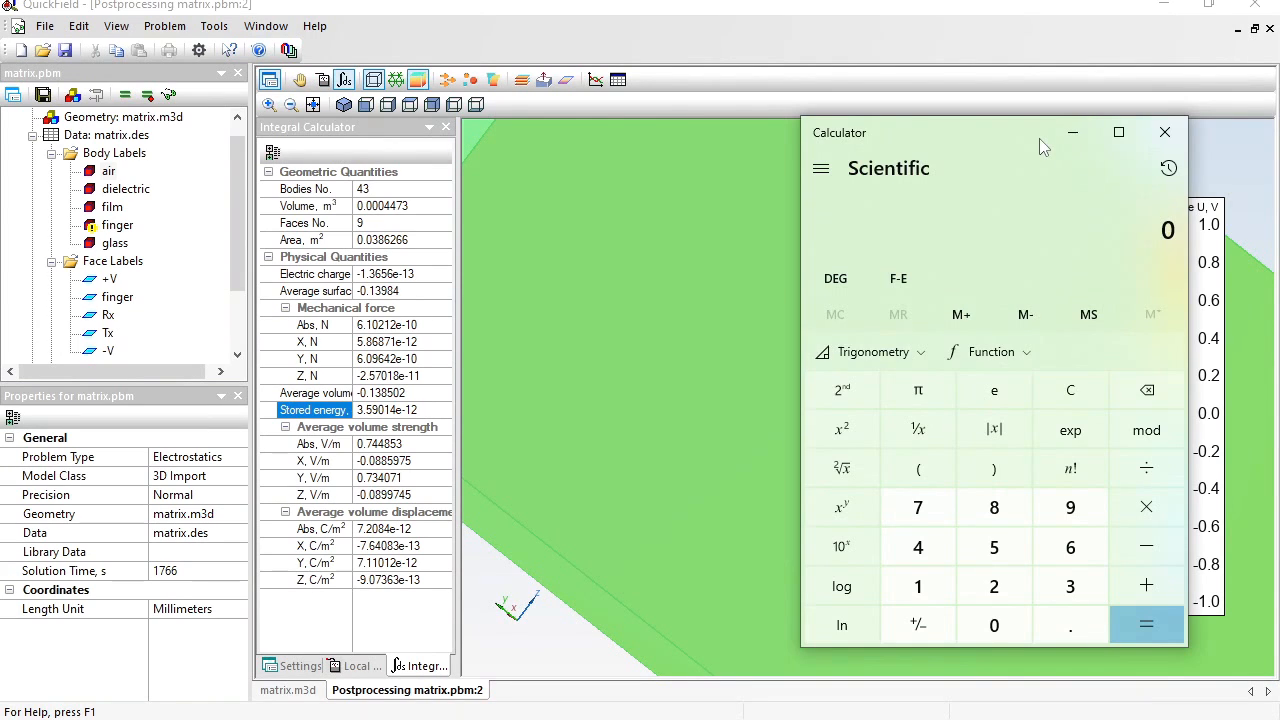
{"action": "type", "text": "2*"}
{"action": "key", "text": "ctrl+v"}
{"action": "key", "text": "Return"}
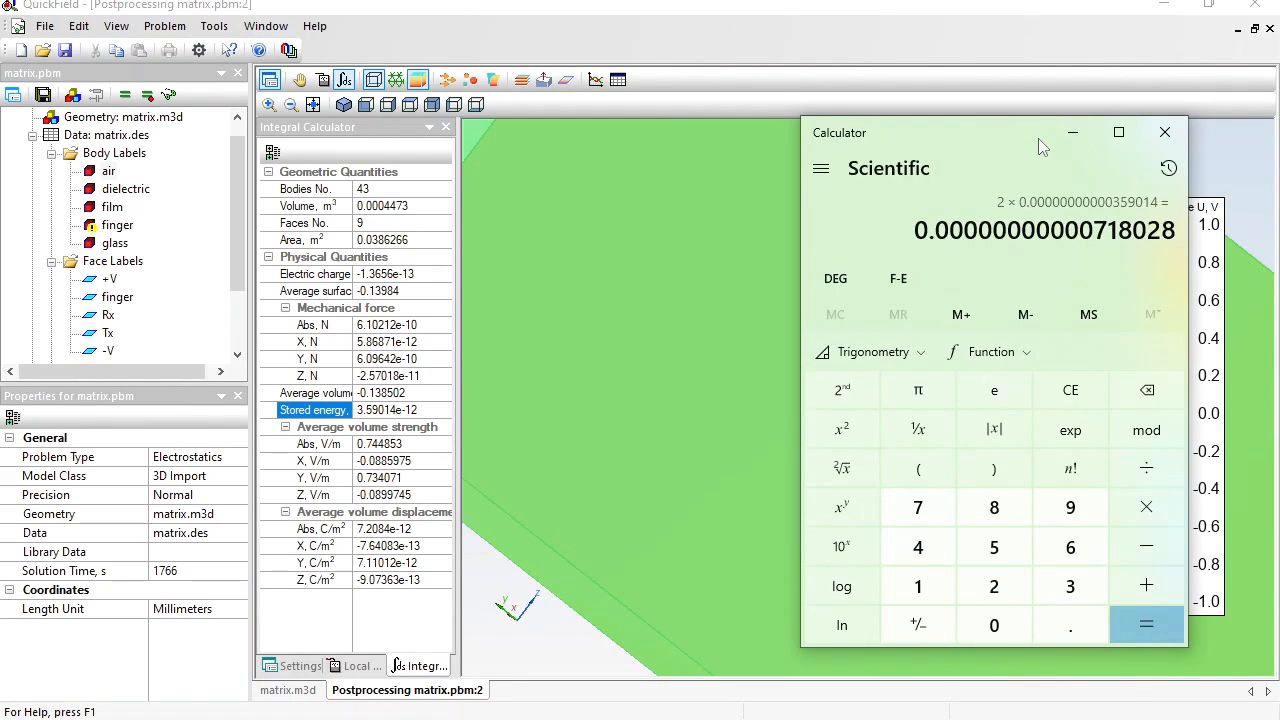
{"action": "type", "text": "/"}
{"action": "left_click_drag", "start_coordinate": [1036, 137], "coordinate": [843, 124]}
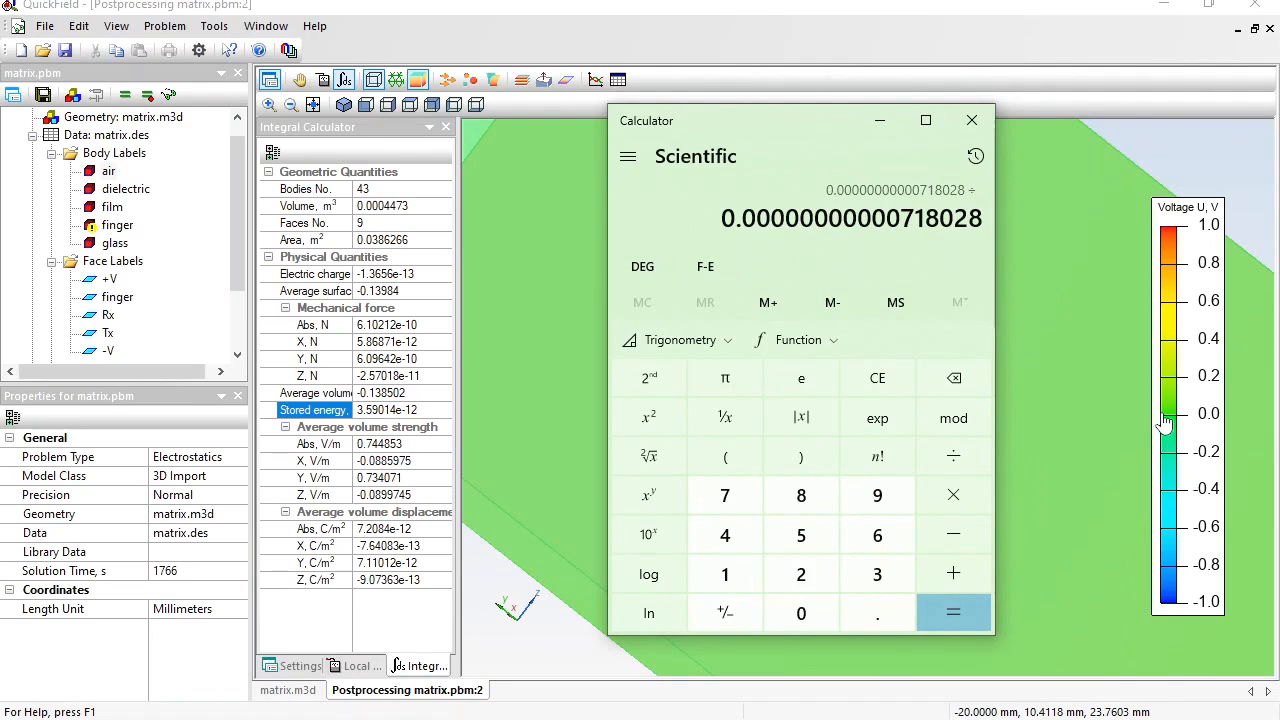
{"action": "type", "text": "2"}
{"action": "key", "text": "slash"}
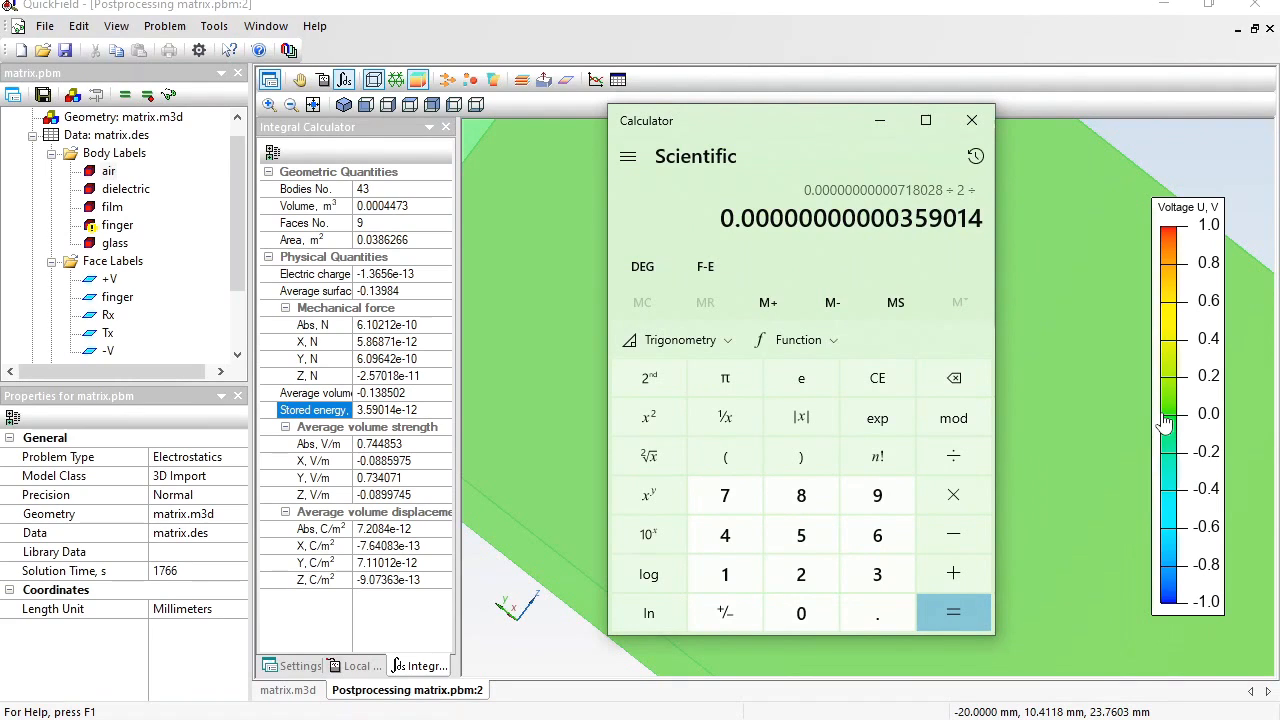
{"action": "type", "text": "2"}
{"action": "key", "text": "Return"}
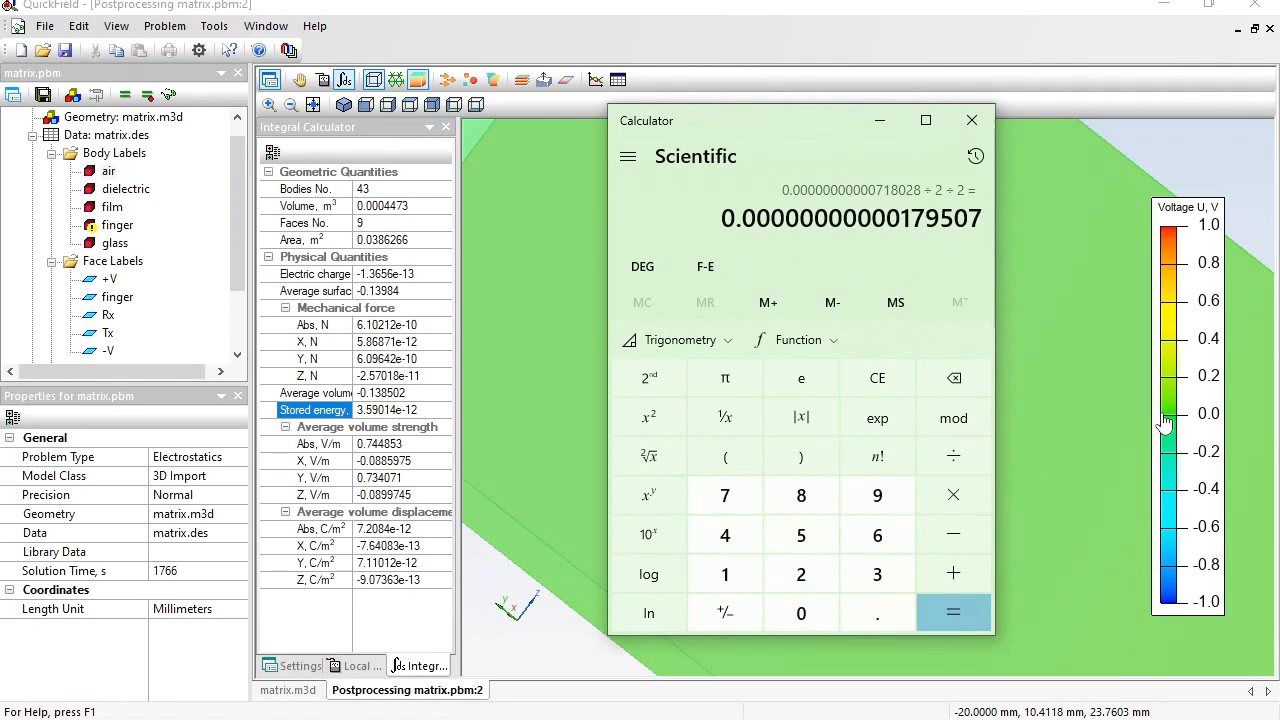
Show the Calculator result in exponential notation and record it in Notepad as "1.79507e-12 = 1.79 pF - with finger".
{"action": "left_click", "coordinate": [706, 281]}
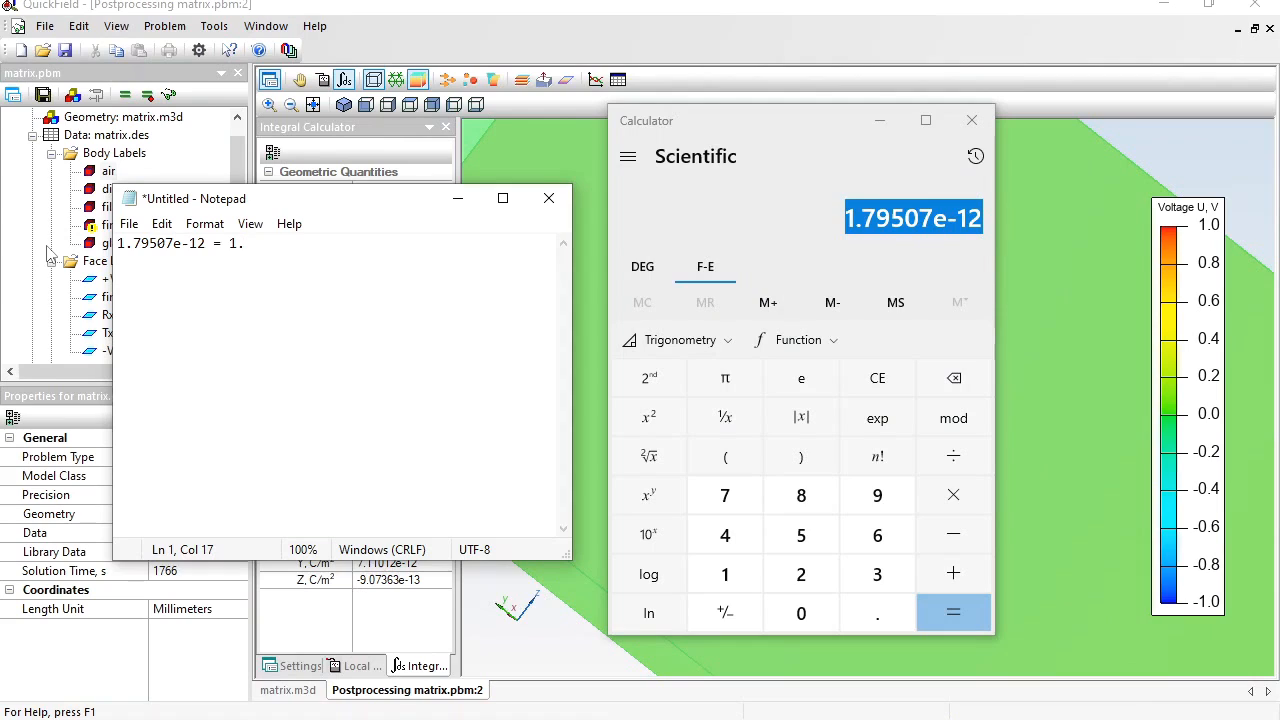
{"action": "type", "text": "79 pF - with finger"}
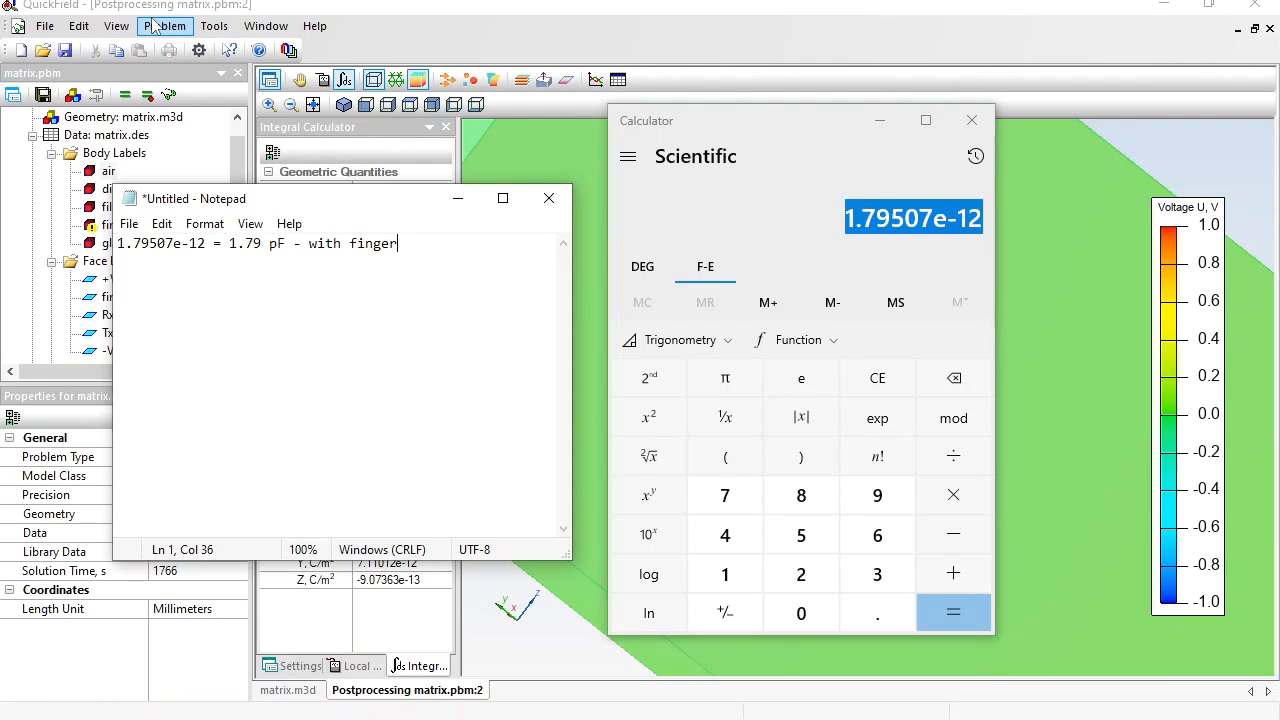
Return to QuickField and set the relative electric permittivity of the finger body label to 1.
{"action": "left_click", "coordinate": [393, 33]}
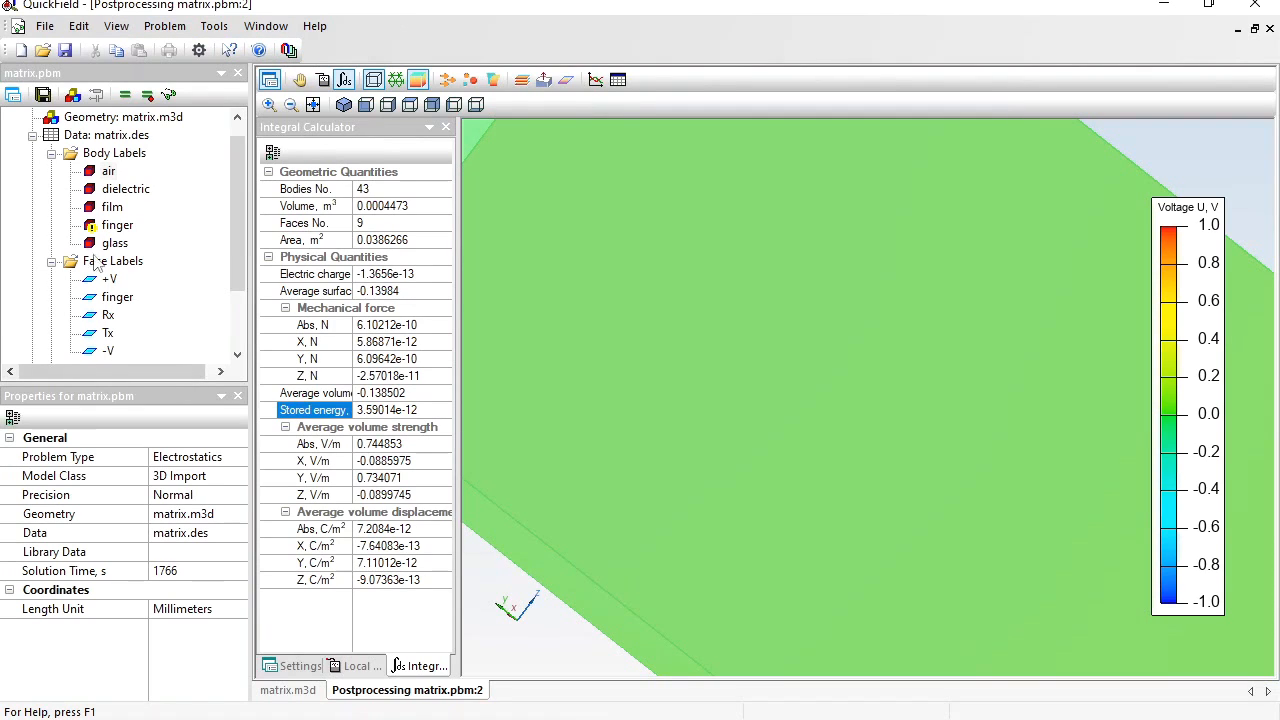
{"action": "left_click", "coordinate": [110, 226]}
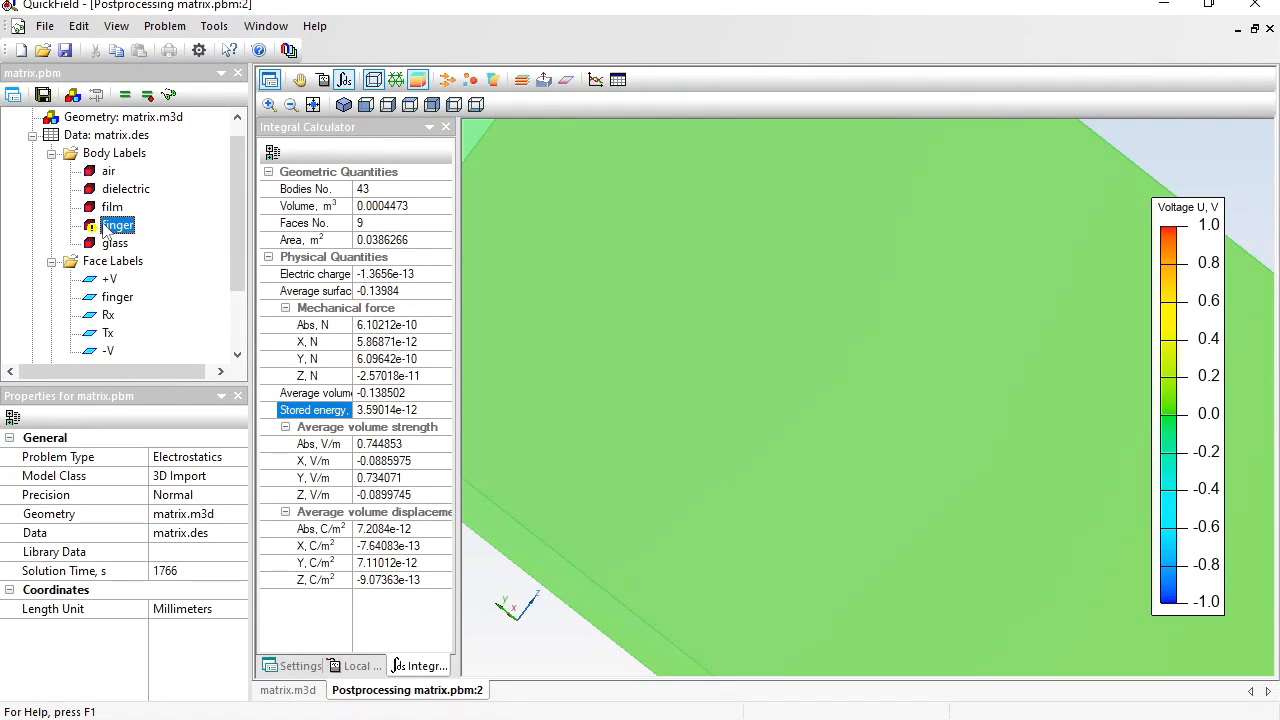
{"action": "double_click", "coordinate": [110, 226]}
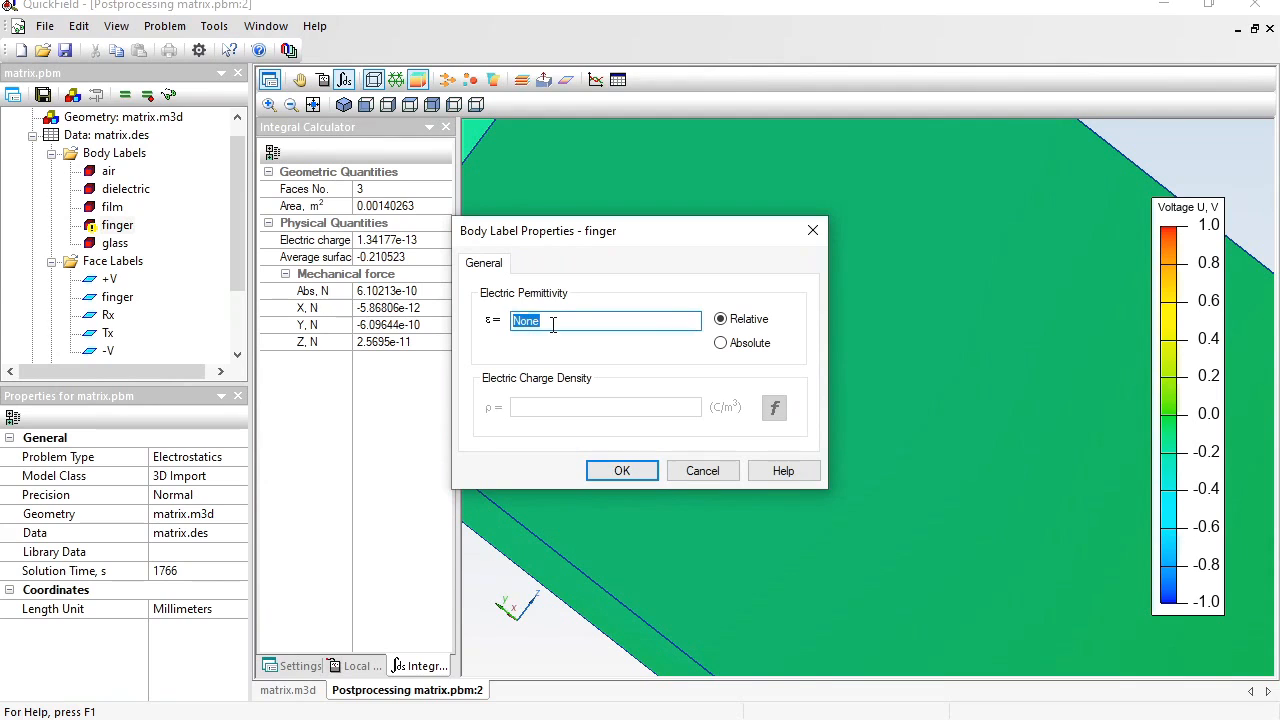
{"action": "type", "text": "1"}
{"action": "key", "text": "Return"}
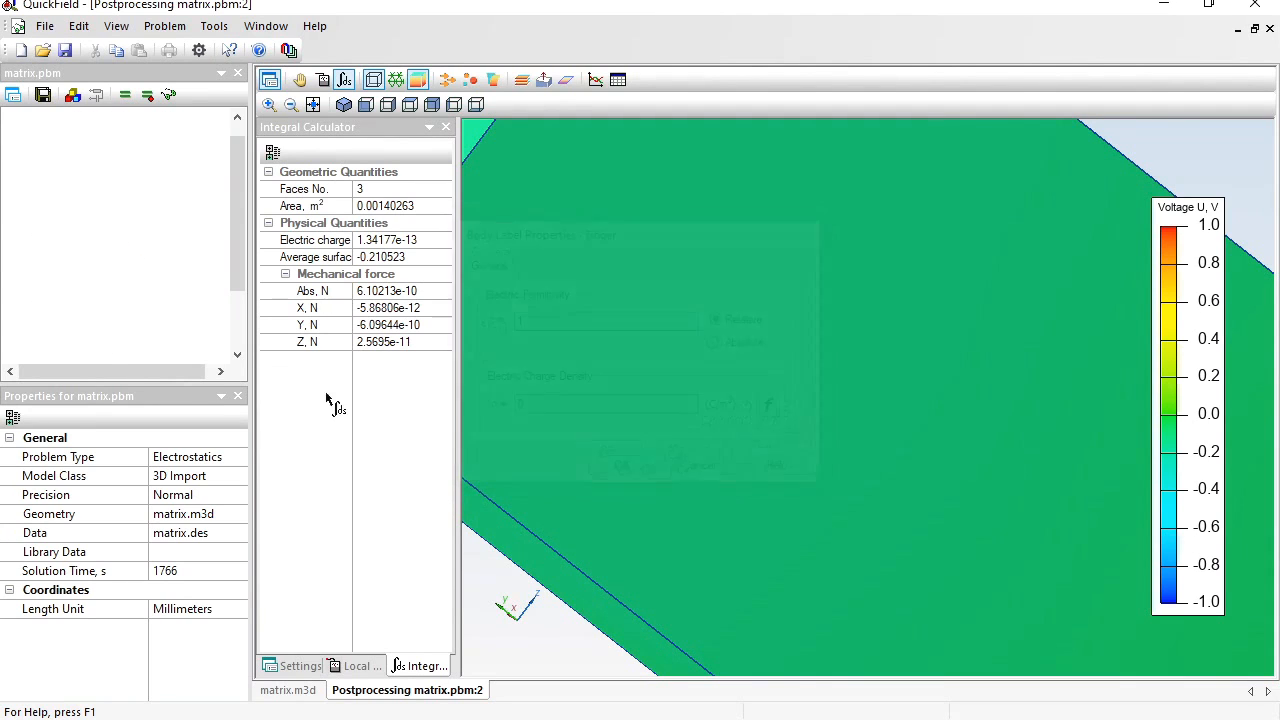
Remove the Floating Conductor condition from the finger face label.
{"action": "left_click", "coordinate": [110, 298]}
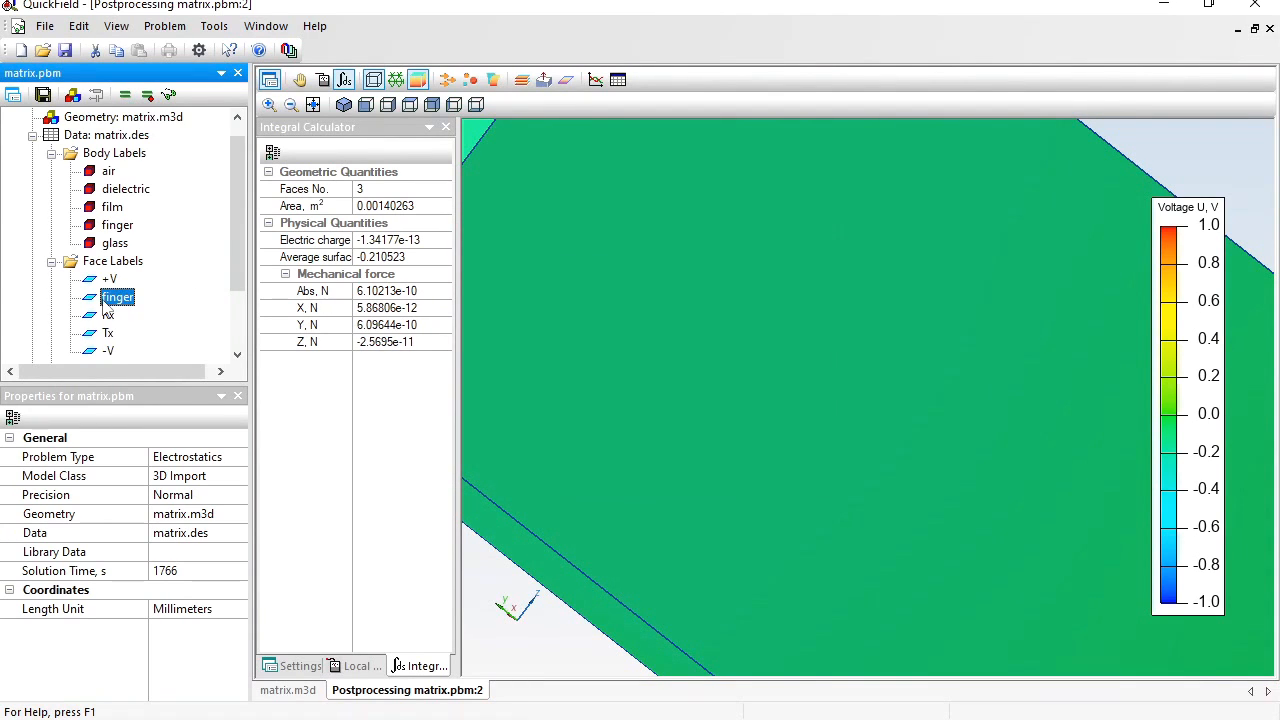
{"action": "double_click", "coordinate": [107, 304]}
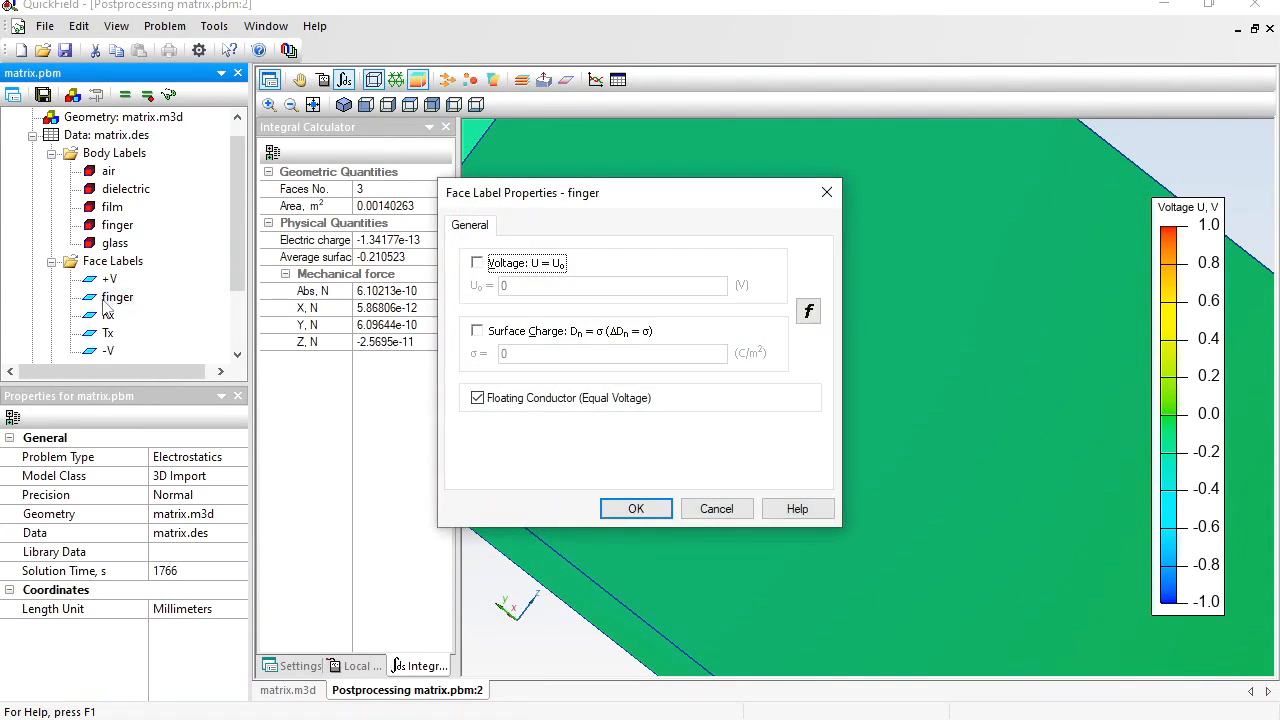
{"action": "left_click", "coordinate": [478, 398]}
{"action": "left_click", "coordinate": [642, 510]}
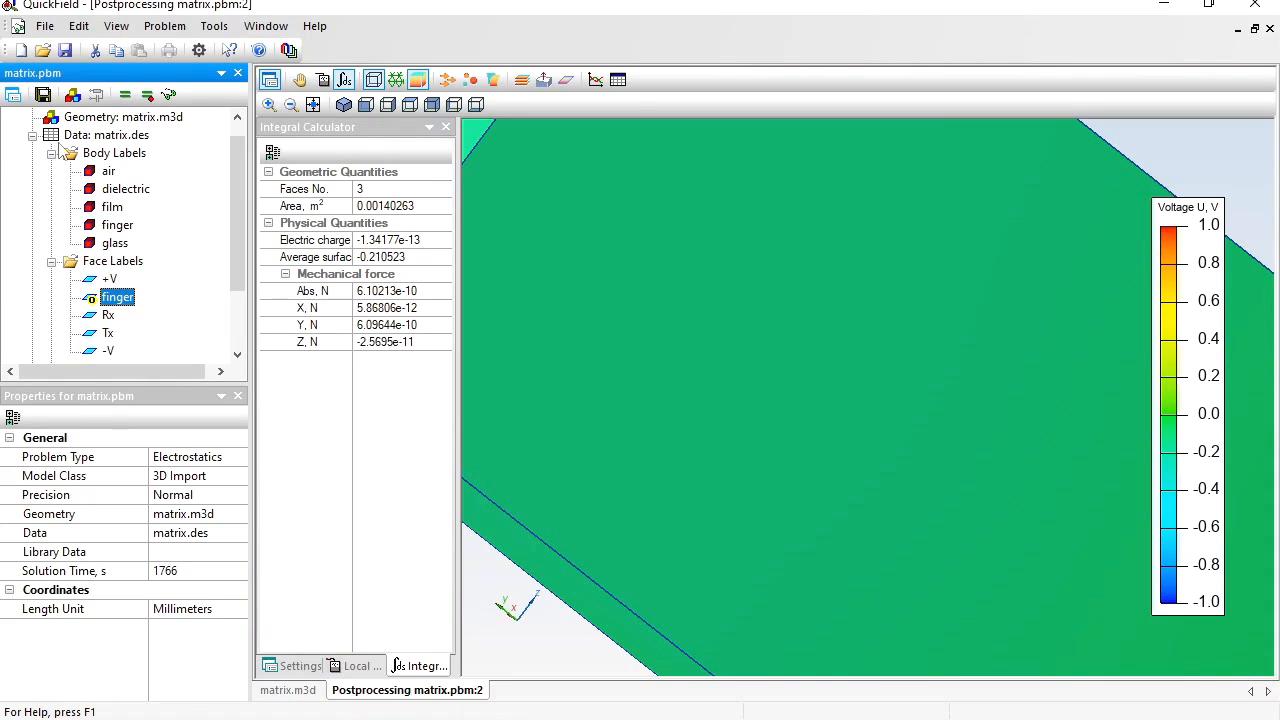
Save the modified problem, solve it again and open the new results.
{"action": "left_click", "coordinate": [42, 92]}
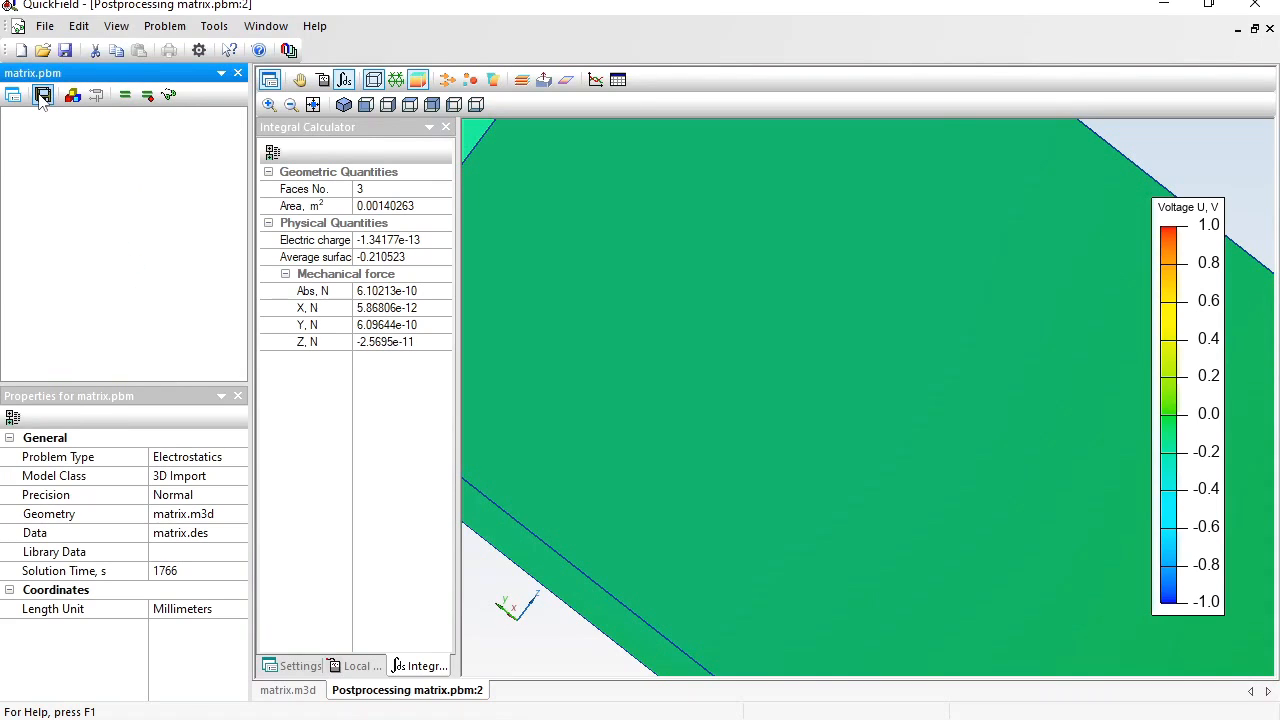
{"action": "left_click", "coordinate": [125, 94]}
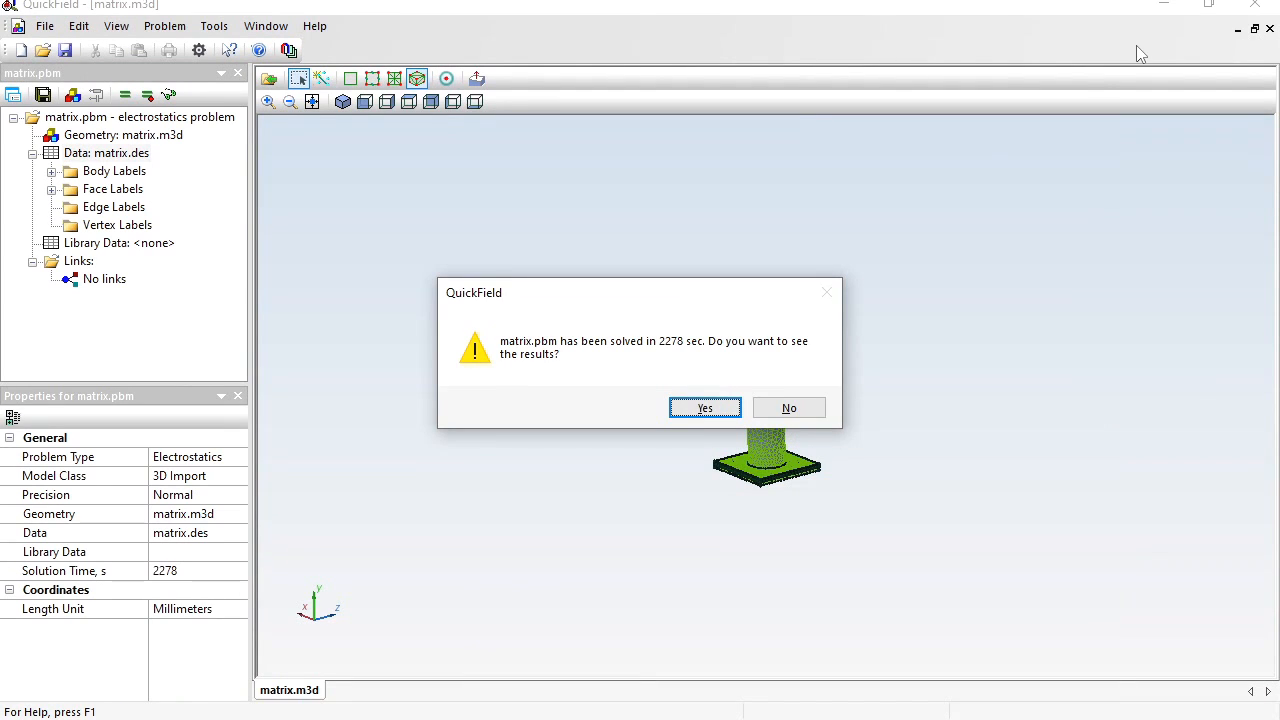
{"action": "left_click", "coordinate": [705, 410]}
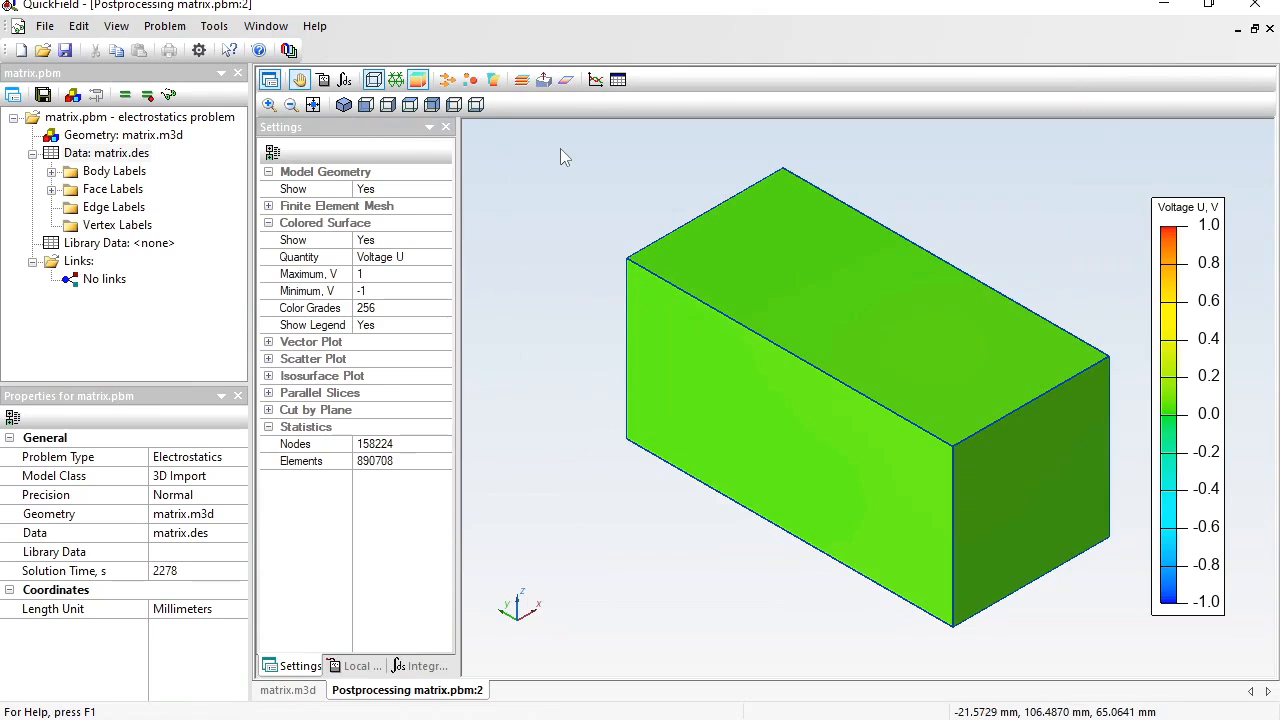
Select all bodies in the new solution and display their integral values.
{"action": "left_click", "coordinate": [78, 26]}
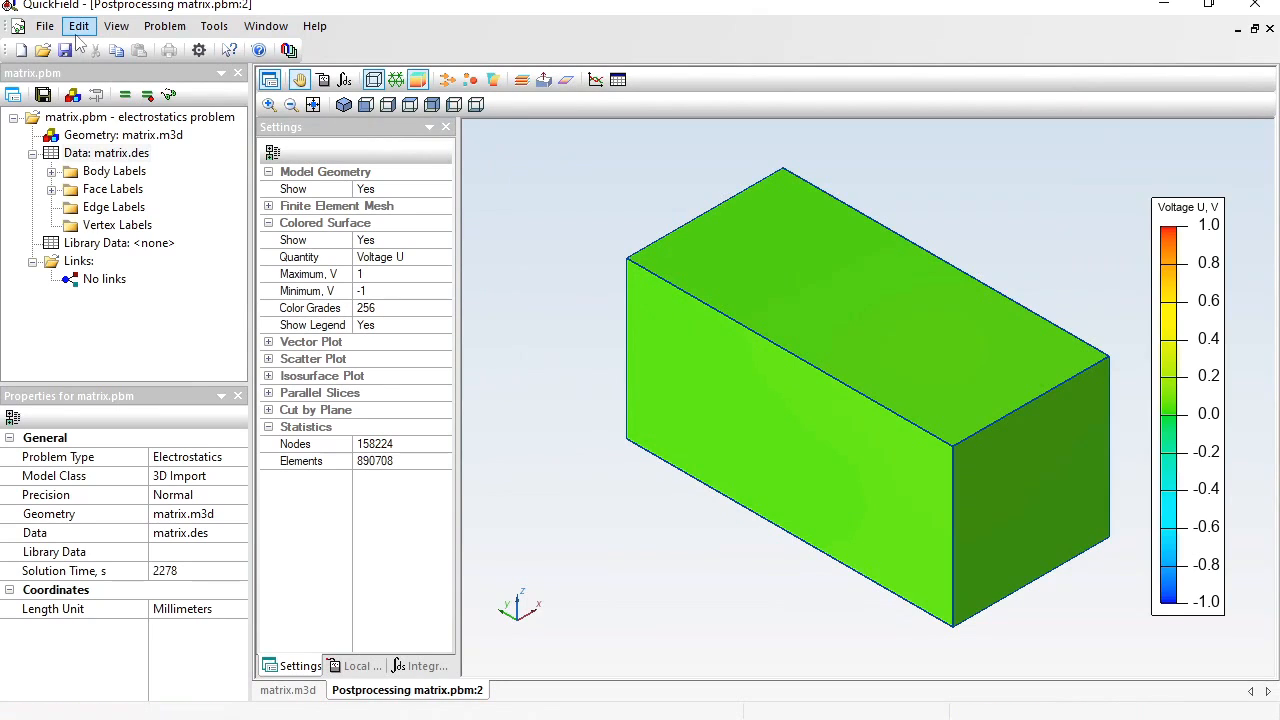
{"action": "left_click", "coordinate": [96, 56]}
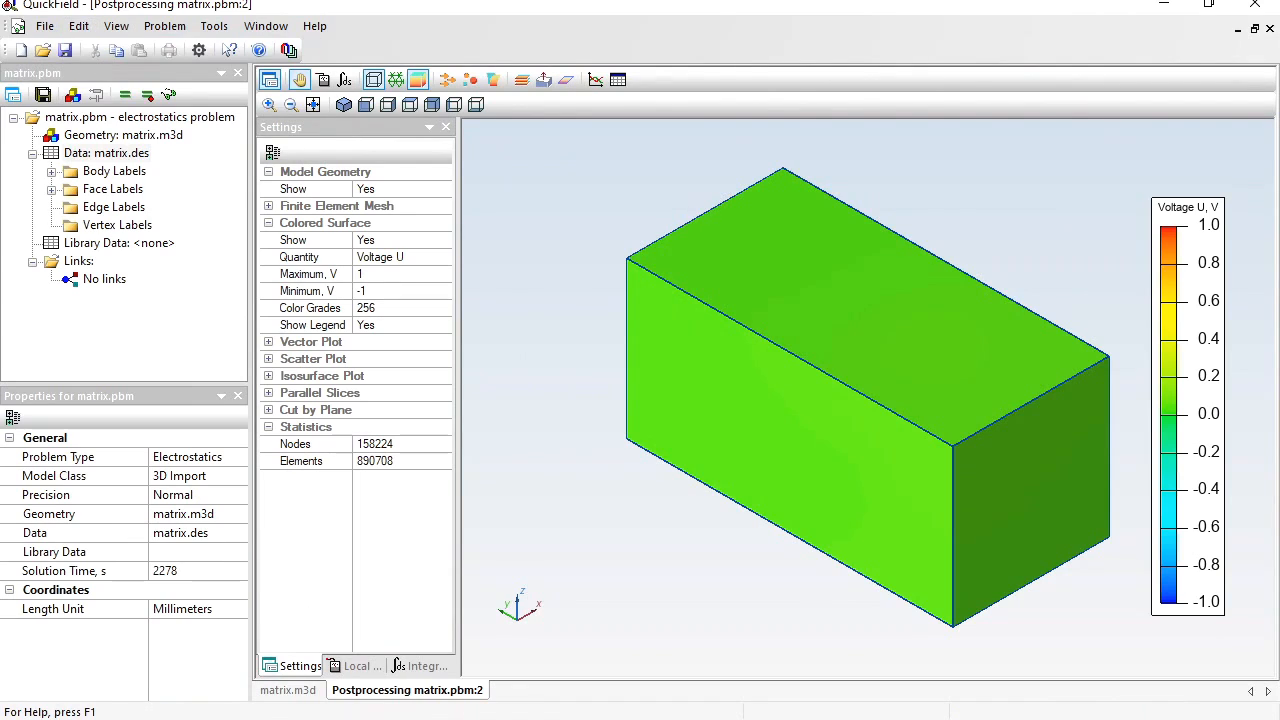
{"action": "left_click", "coordinate": [431, 668]}
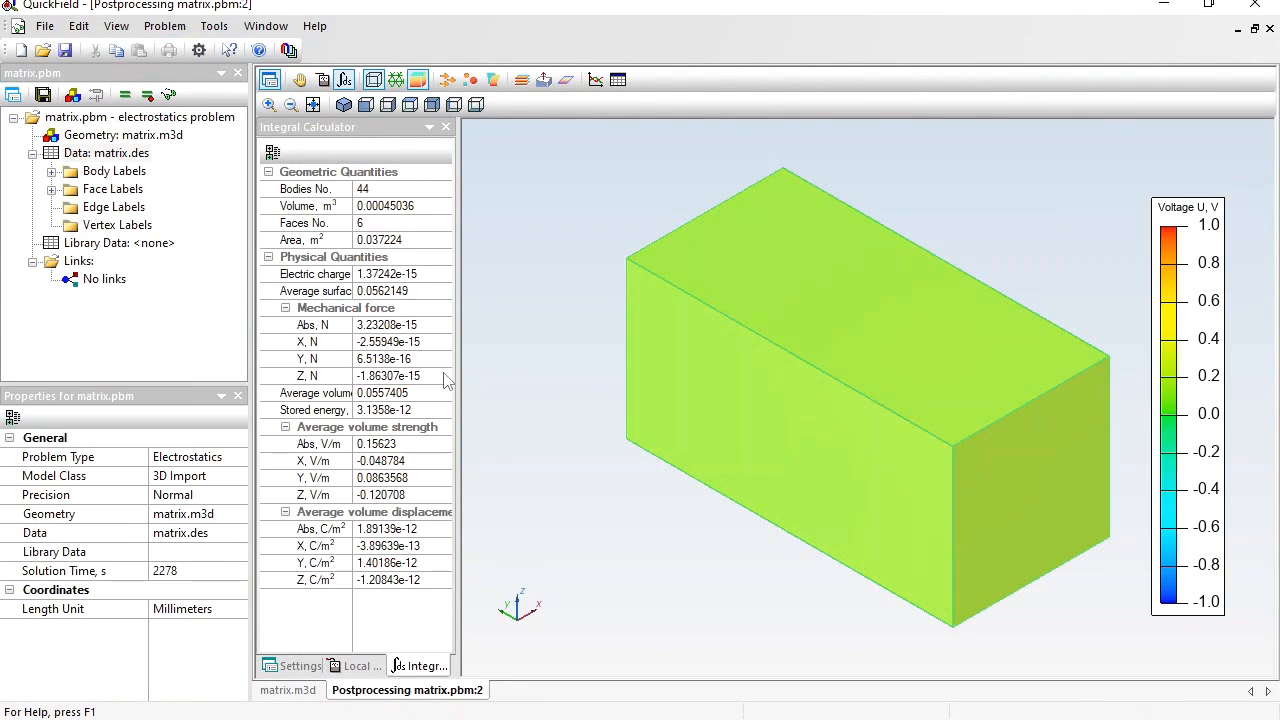
Copy the new solution's stored energy and, in Calculator, multiply it by 2 and divide it by 2 twice.
{"action": "left_click", "coordinate": [432, 408]}
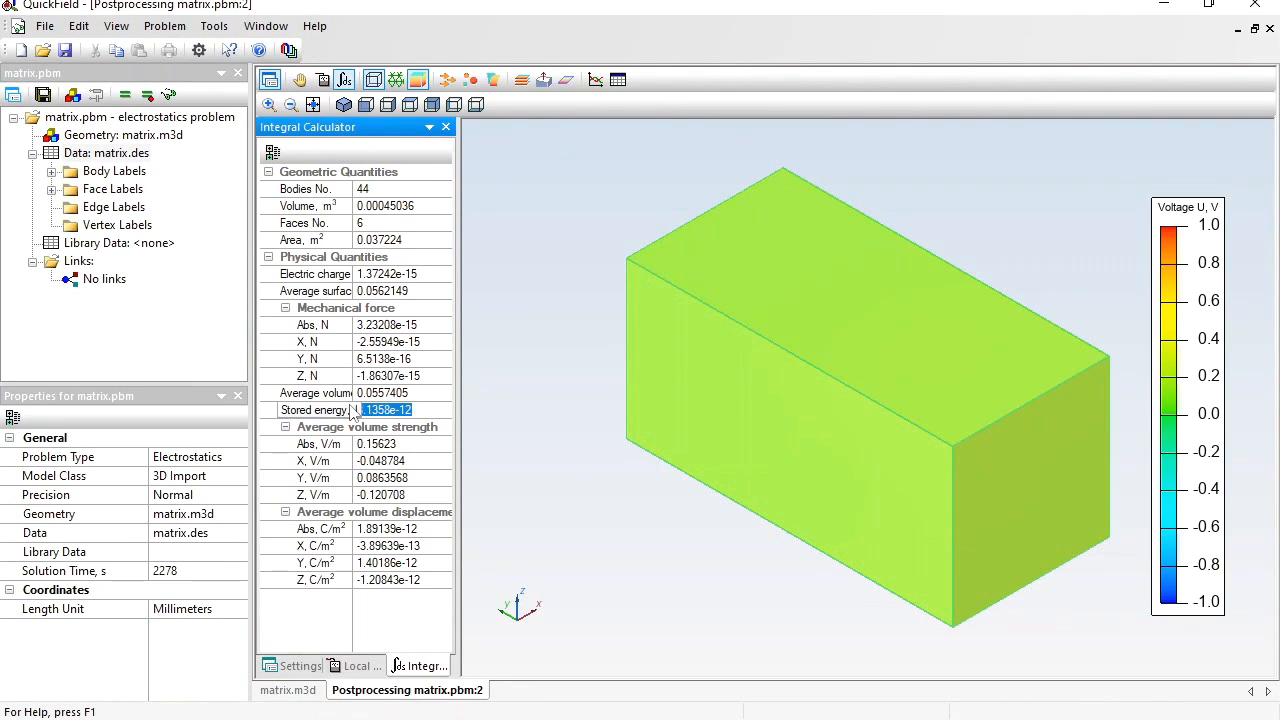
{"action": "key", "text": "alt+Tab"}
{"action": "key", "text": "Escape"}
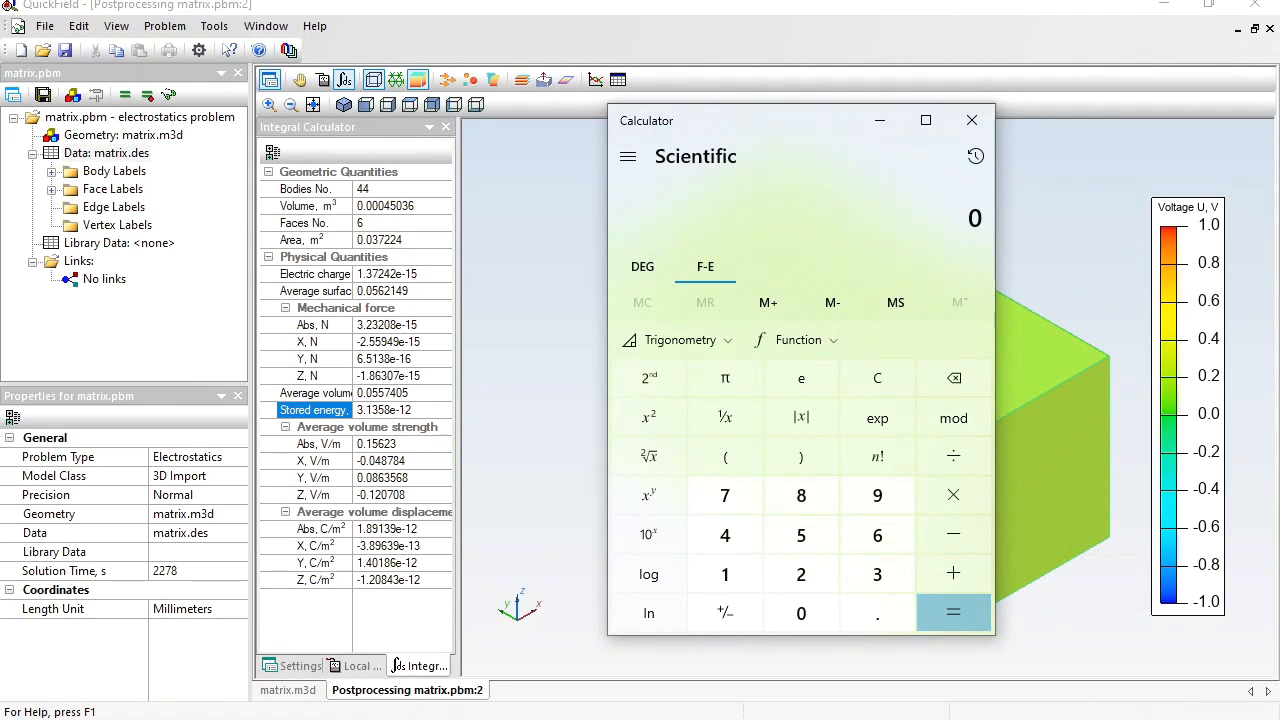
{"action": "type", "text": "2*"}
{"action": "key", "text": "ctrl+v"}
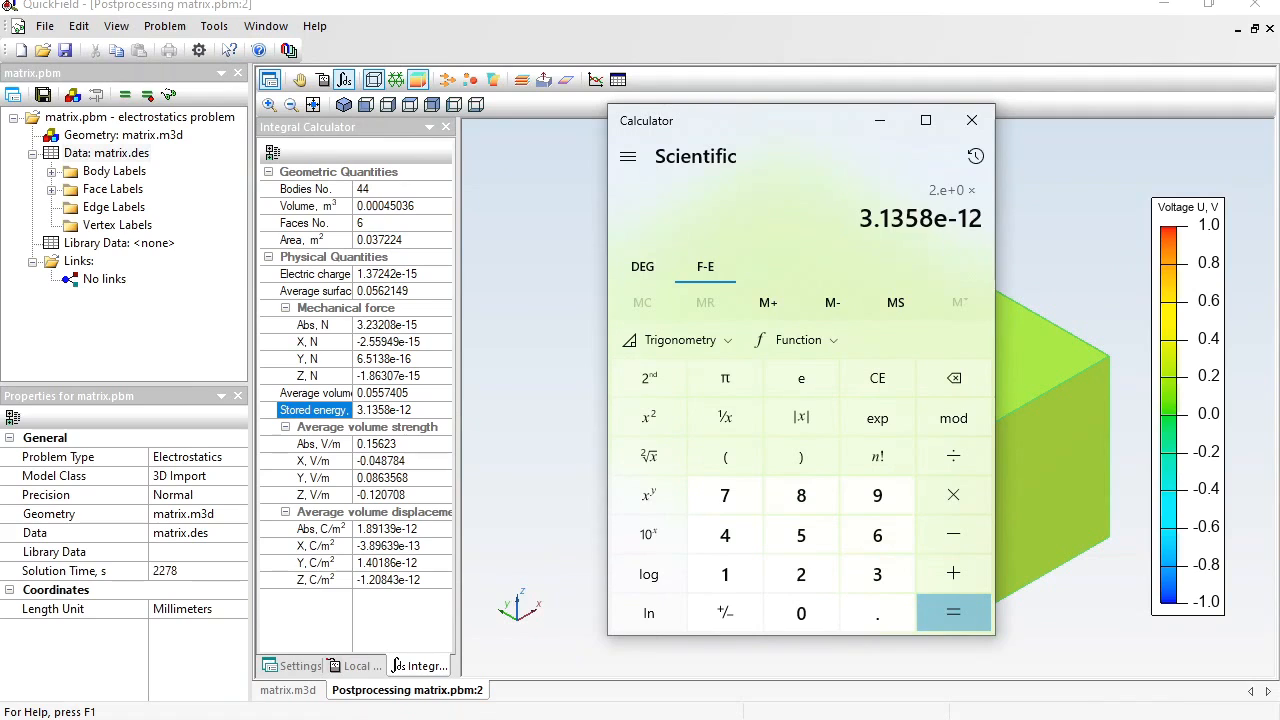
{"action": "left_click", "coordinate": [961, 454]}
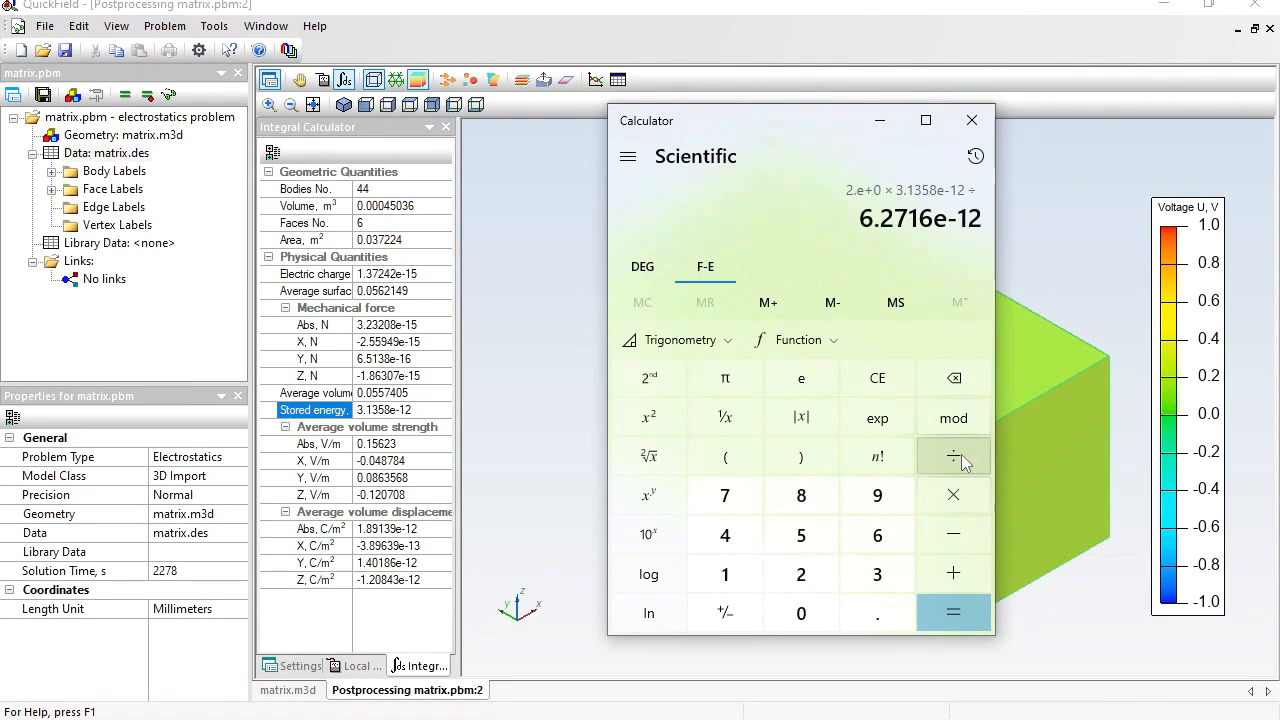
{"action": "type", "text": "2"}
{"action": "left_click", "coordinate": [961, 454]}
{"action": "type", "text": "2"}
{"action": "key", "text": "Return"}
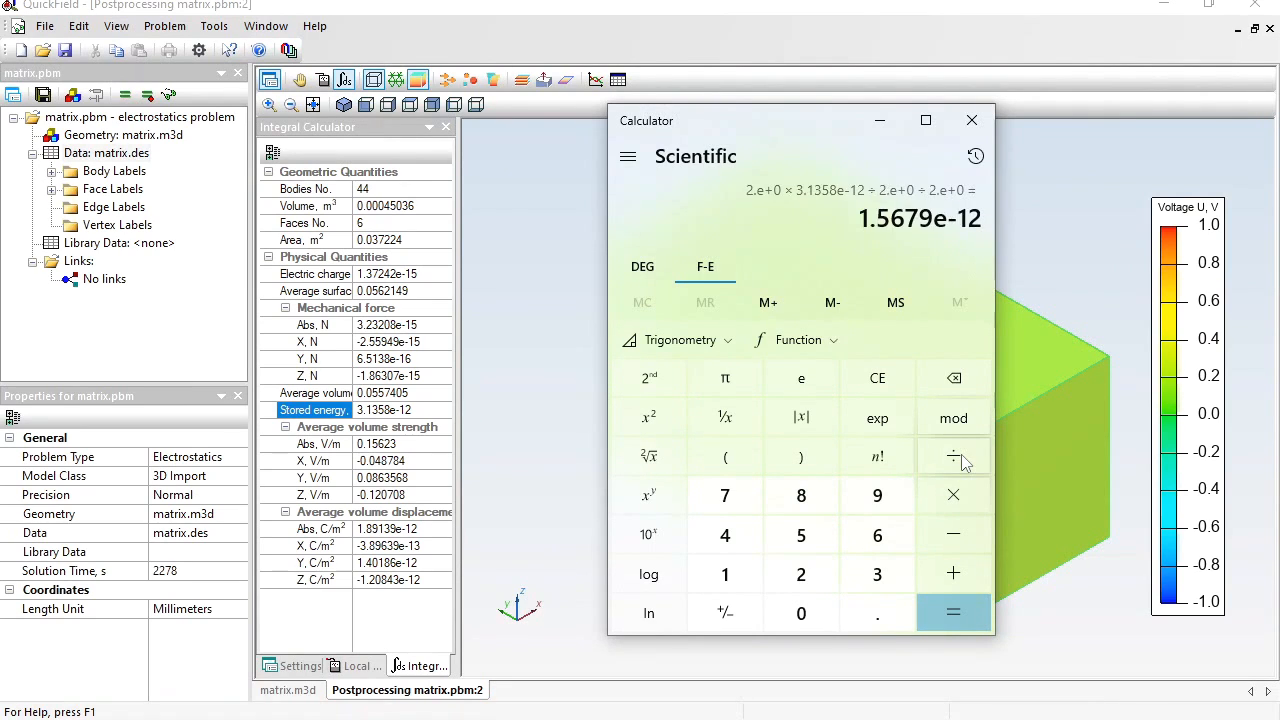
Copy the Calculator result to a new line in Notepad and complete it as "1.5679e-12 = 1.56 pF - open air".
{"action": "double_click", "coordinate": [866, 220]}
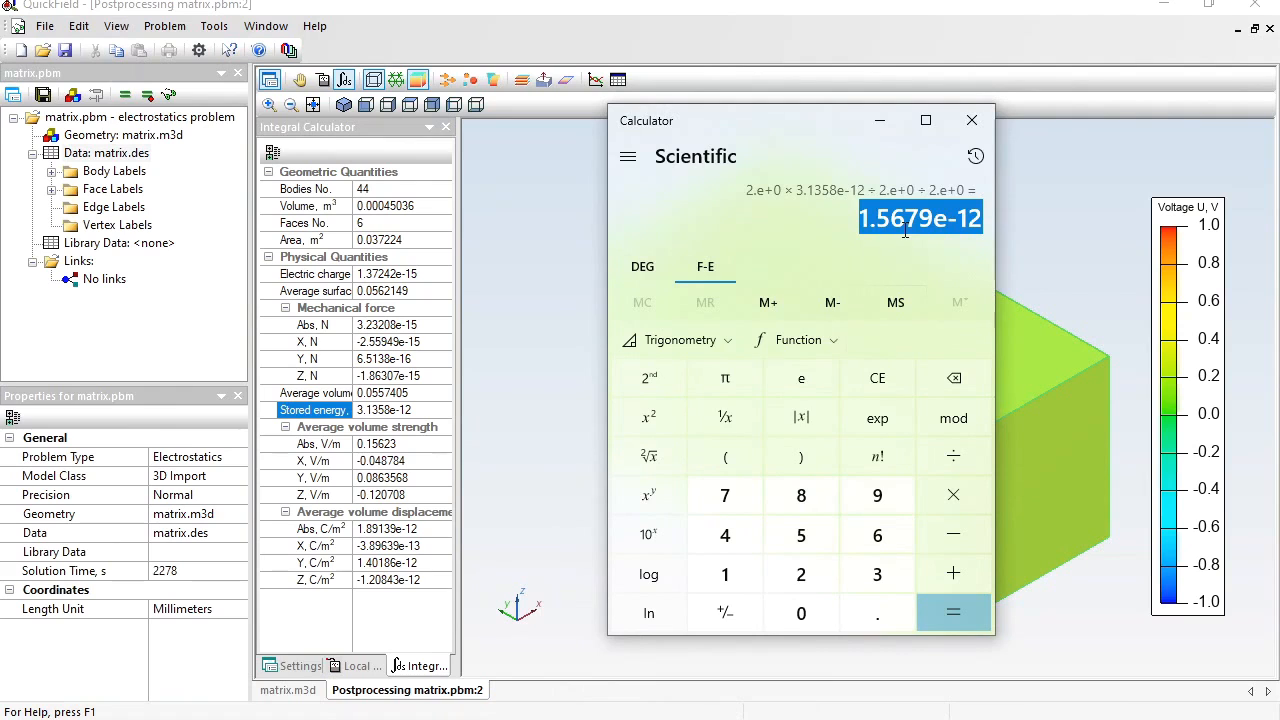
{"action": "key", "text": "ctrl+c"}
{"action": "key", "text": "alt+Tab"}
{"action": "key", "text": "Return"}
{"action": "key", "text": "ctrl+v"}
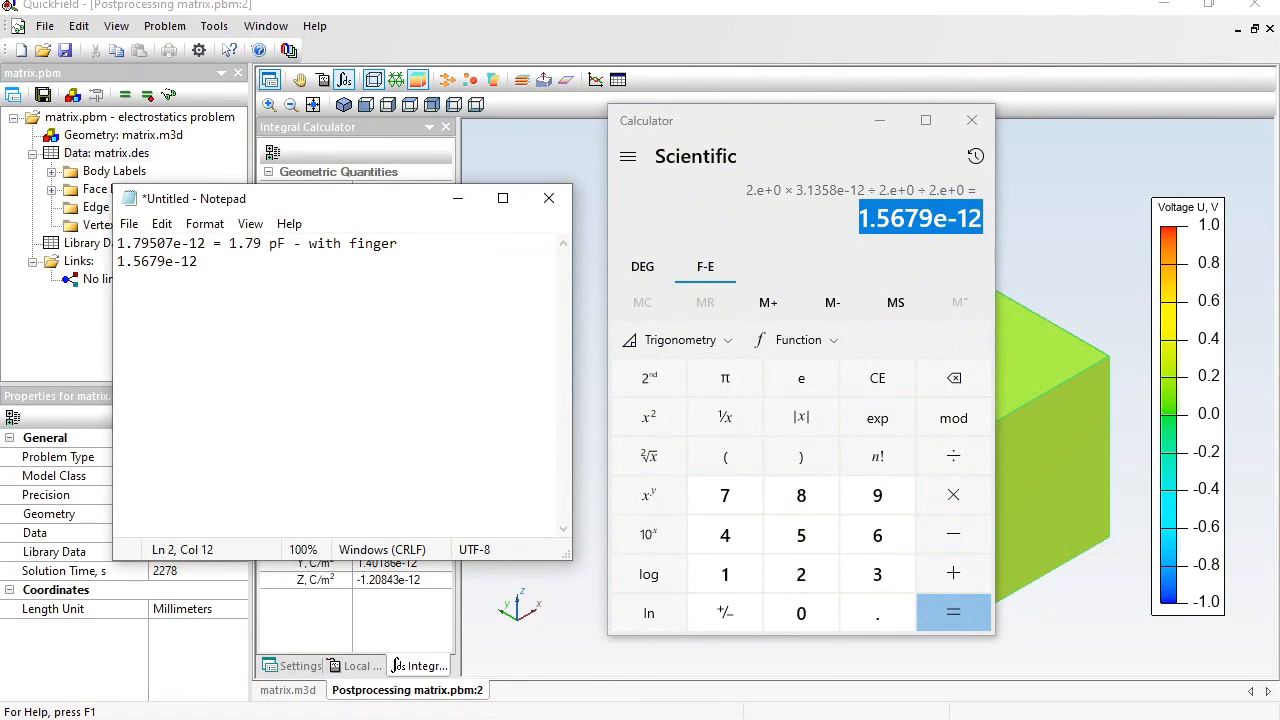
{"action": "type", "text": "= 1.56 pF - open air"}
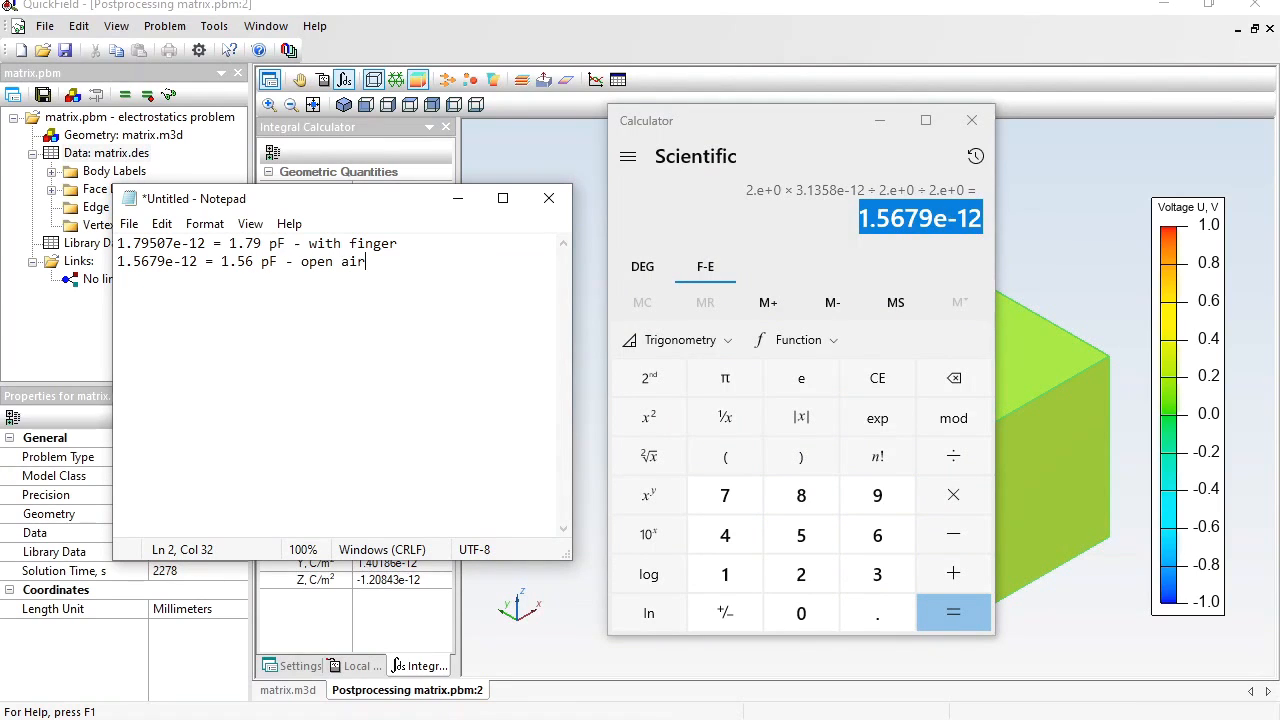